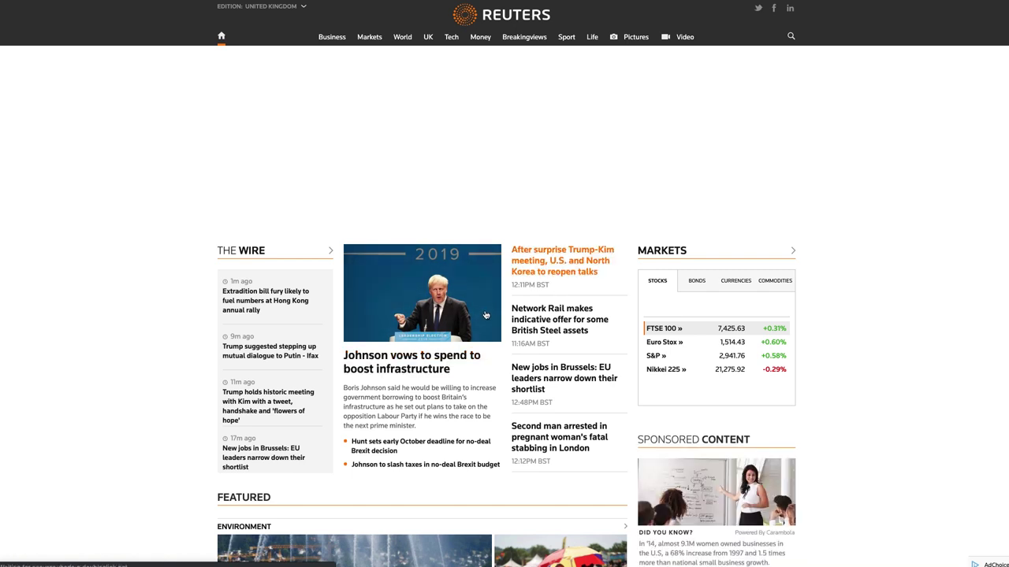
- Scroll down the Reuters news headlines
{"action": "scroll", "coordinate": [441, 363], "scroll_direction": "down", "scroll_amount": 1}
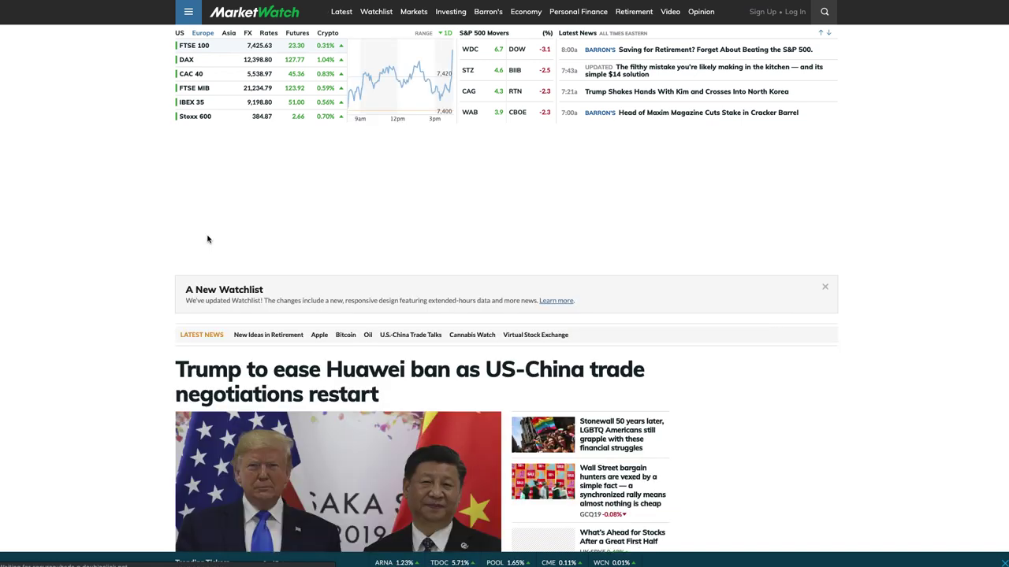
- Scroll down the MarketWatch homepage past the news
{"action": "scroll", "coordinate": [437, 253], "scroll_direction": "down", "scroll_amount": 3}
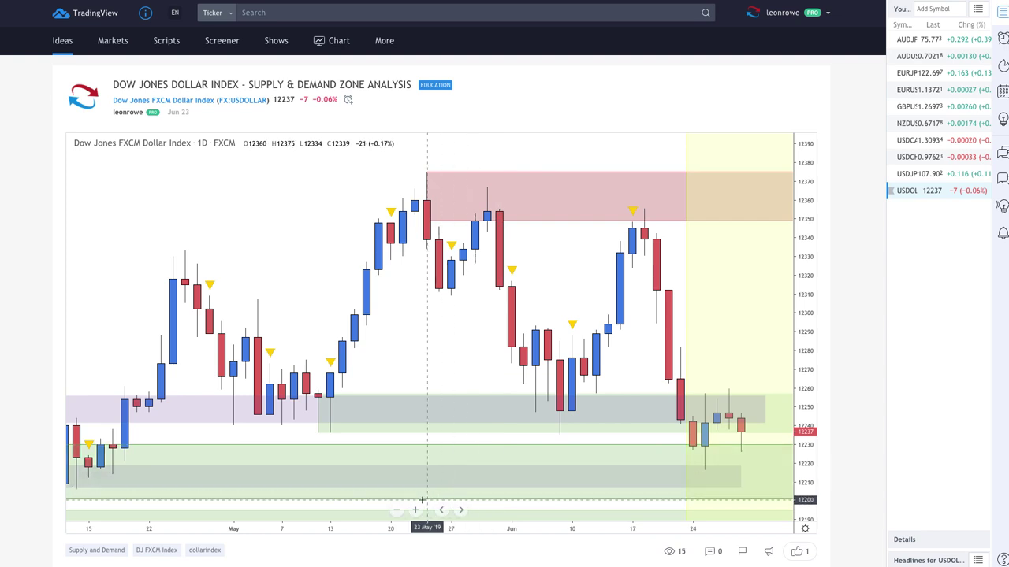
- Zoom out the Dow Jones Dollar Index idea chart to show more bars
{"action": "left_click", "coordinate": [397, 510]}
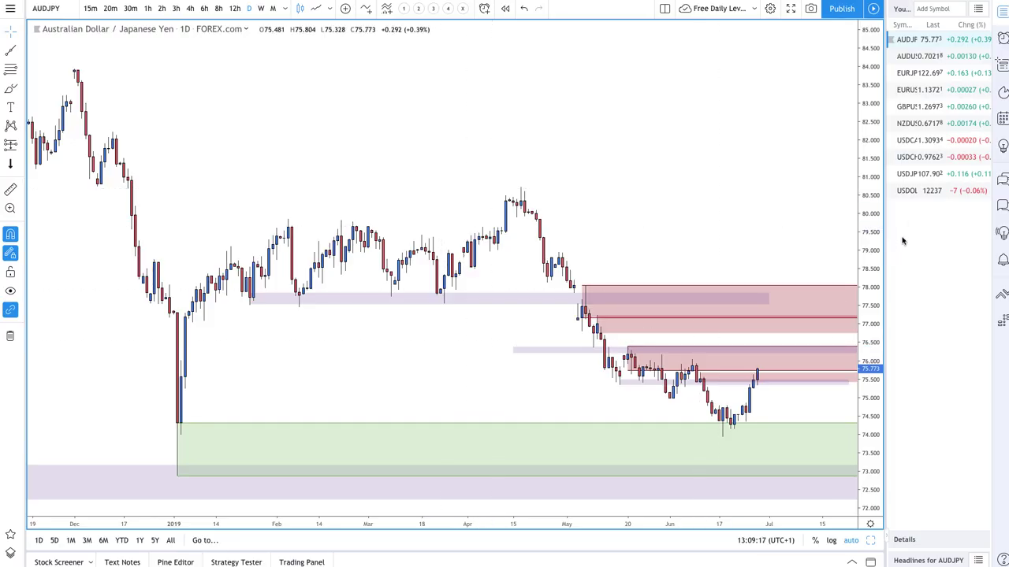
- Load USDOLLAR from the watchlist and zoom the daily chart in and out
{"action": "left_click", "coordinate": [914, 193]}
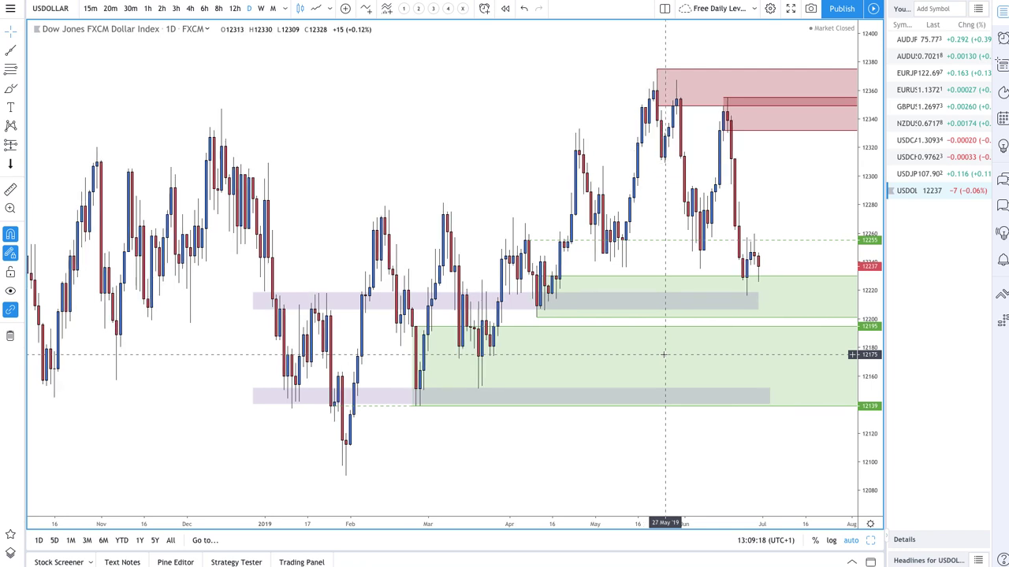
{"action": "scroll", "coordinate": [665, 356], "scroll_direction": "up", "scroll_amount": 3}
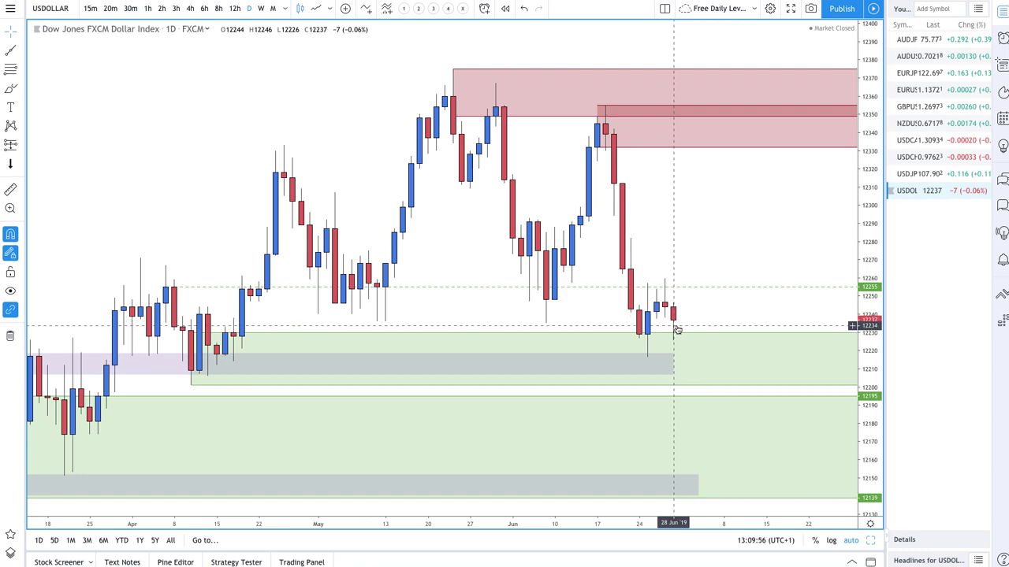
{"action": "scroll", "coordinate": [677, 329], "scroll_direction": "down", "scroll_amount": 5}
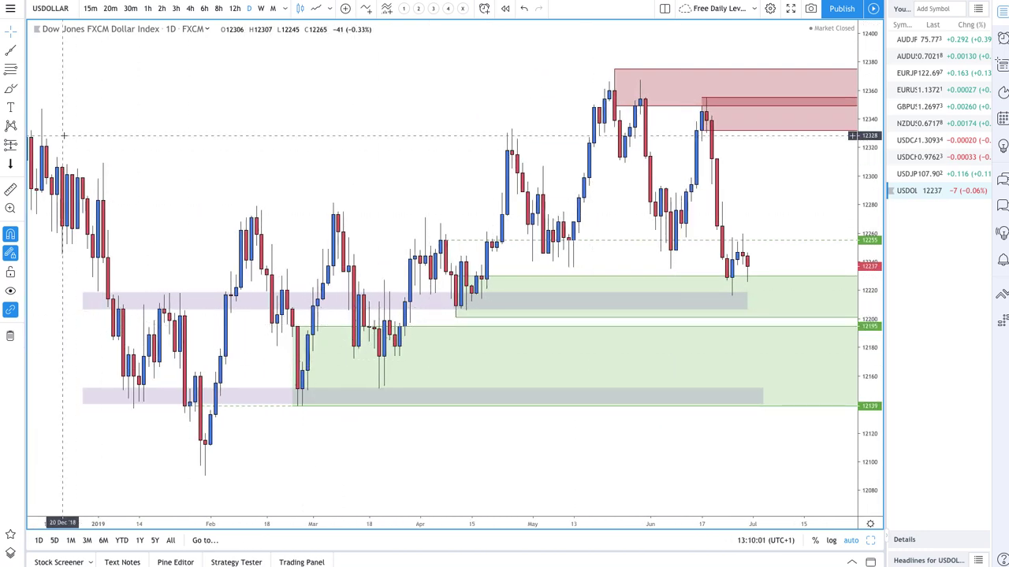
- Draw a range box from the 31 Jan low to the 23 May high, styled with the VR Tool - Yearly template
{"action": "left_click", "coordinate": [12, 70]}
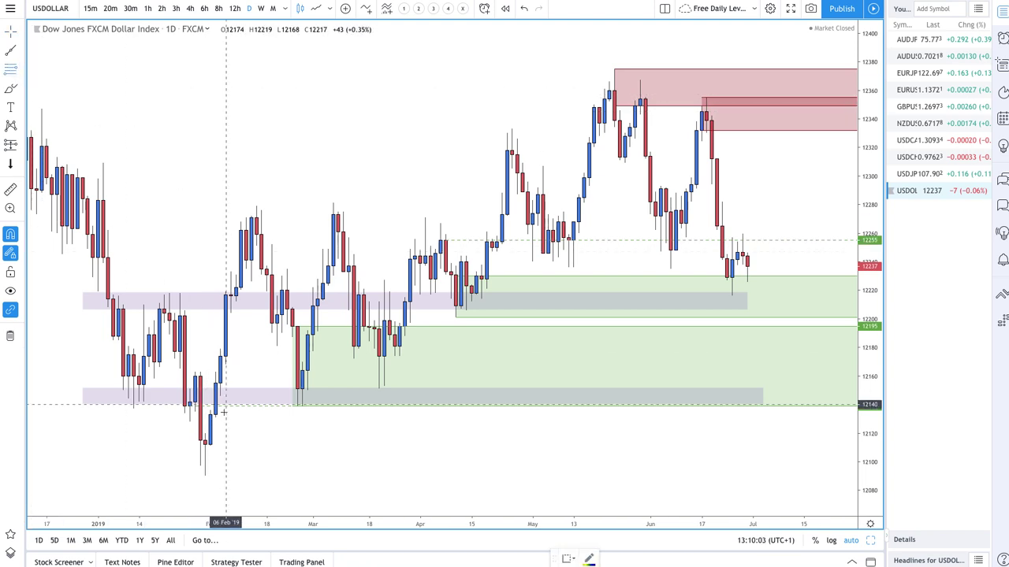
{"action": "left_click", "coordinate": [204, 472]}
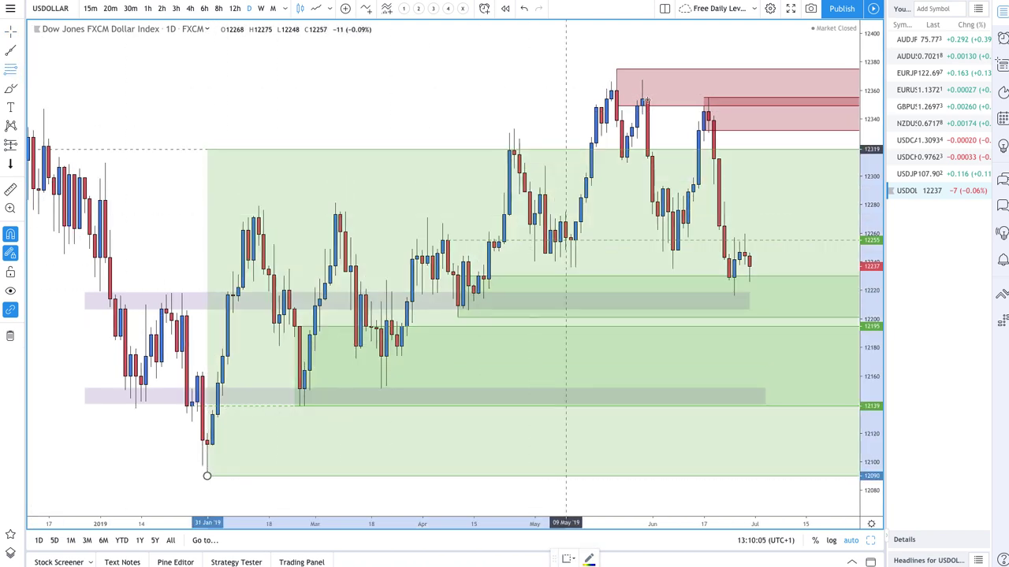
{"action": "left_click", "coordinate": [617, 70]}
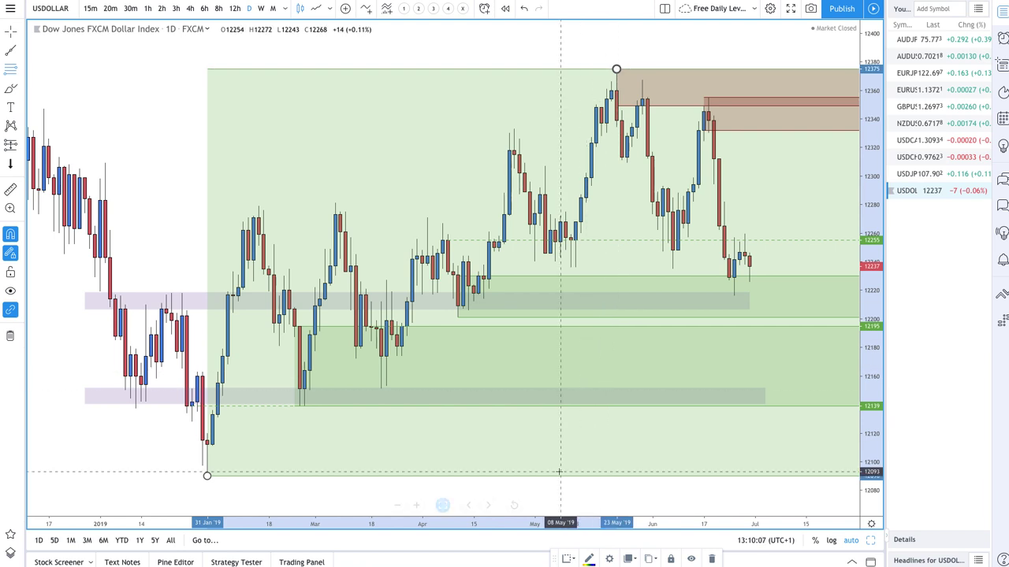
{"action": "left_click", "coordinate": [566, 559]}
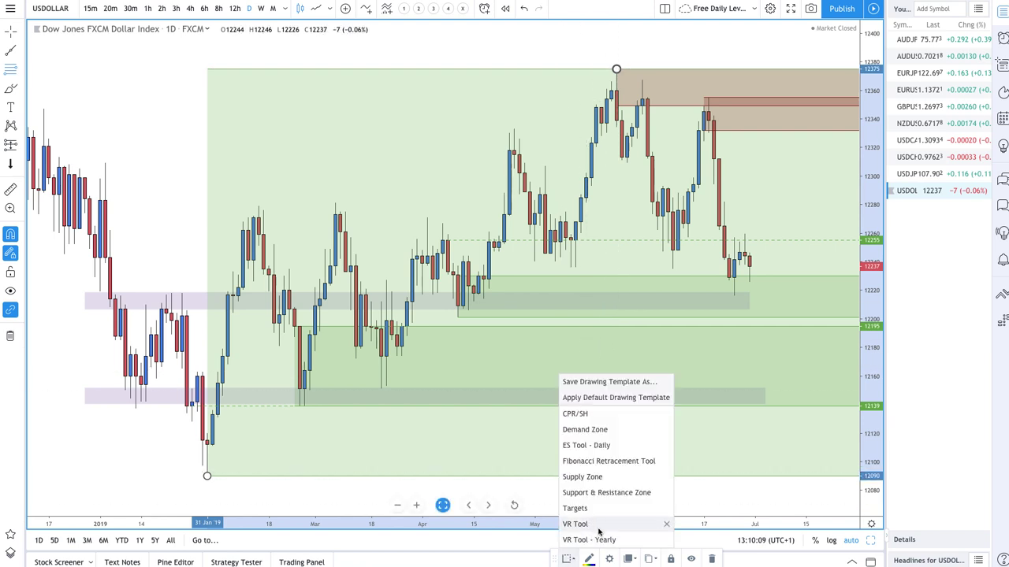
{"action": "left_click", "coordinate": [586, 541]}
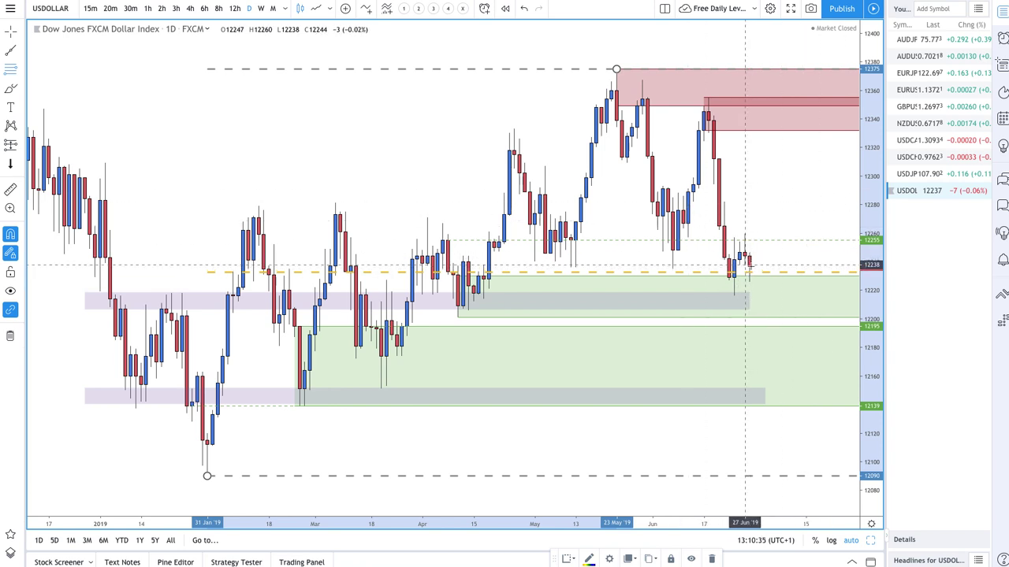
- Brush-sketch a dip-and-recover path and a rally toward the supply zone from the last candle
{"action": "left_click", "coordinate": [13, 89]}
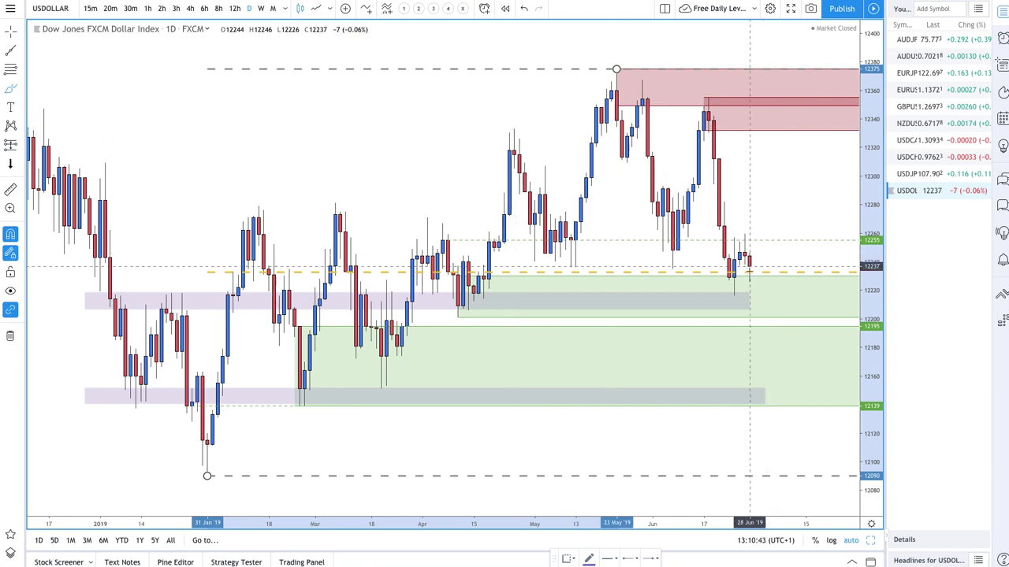
{"action": "mouse_move", "coordinate": [750, 272]}
{"action": "left_mouse_down"}
{"action": "mouse_move", "coordinate": [761, 360]}
{"action": "mouse_move", "coordinate": [795, 270]}
{"action": "mouse_move", "coordinate": [759, 268]}
{"action": "mouse_move", "coordinate": [814, 305]}
{"action": "mouse_move", "coordinate": [822, 293]}
{"action": "left_mouse_up"}
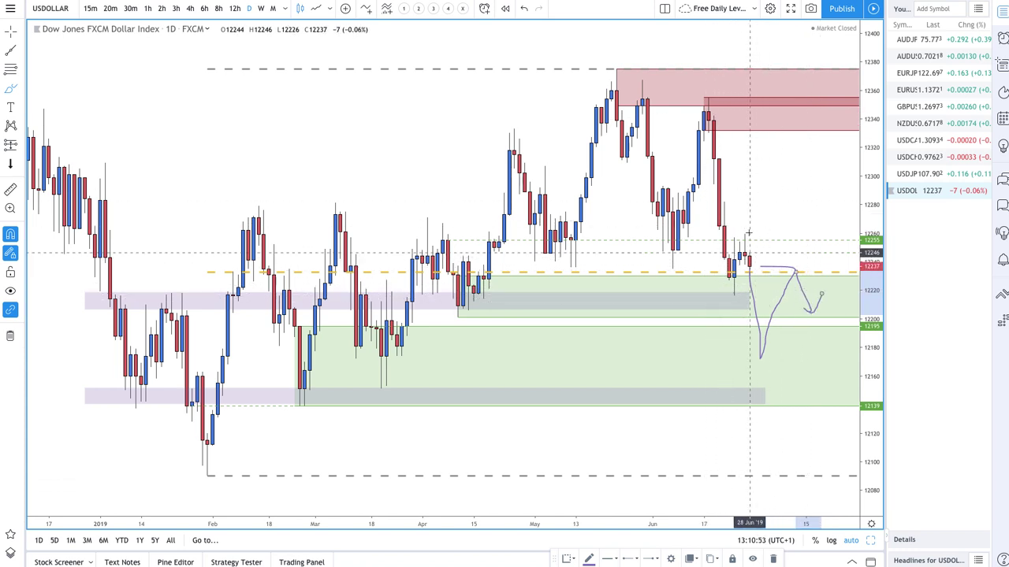
{"action": "mouse_move", "coordinate": [786, 182]}
{"action": "left_mouse_down"}
{"action": "mouse_move", "coordinate": [822, 125]}
{"action": "mouse_move", "coordinate": [844, 180]}
{"action": "mouse_move", "coordinate": [834, 175]}
{"action": "mouse_move", "coordinate": [844, 178]}
{"action": "mouse_move", "coordinate": [847, 167]}
{"action": "left_mouse_up"}
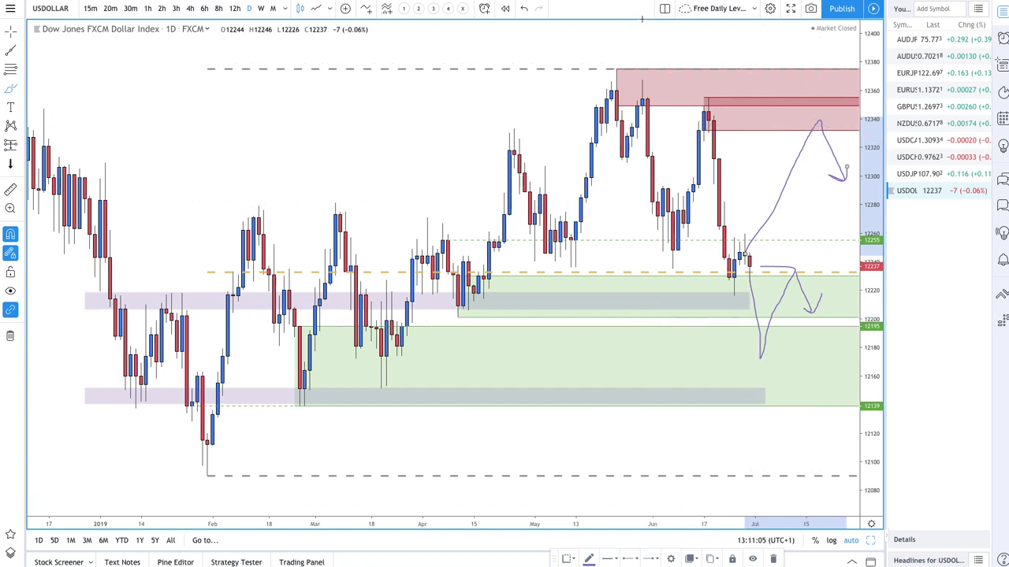
- Undo the sketches three times, then redo once to restore the dashed range levels
{"action": "left_click", "coordinate": [525, 8]}
{"action": "left_click", "coordinate": [525, 9]}
{"action": "left_click", "coordinate": [524, 9]}
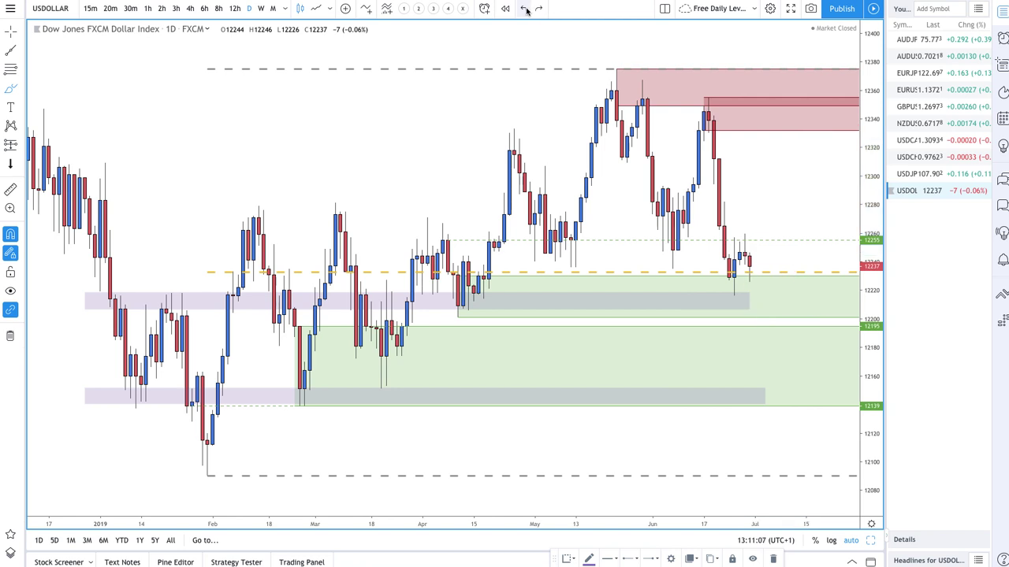
{"action": "left_click", "coordinate": [525, 8]}
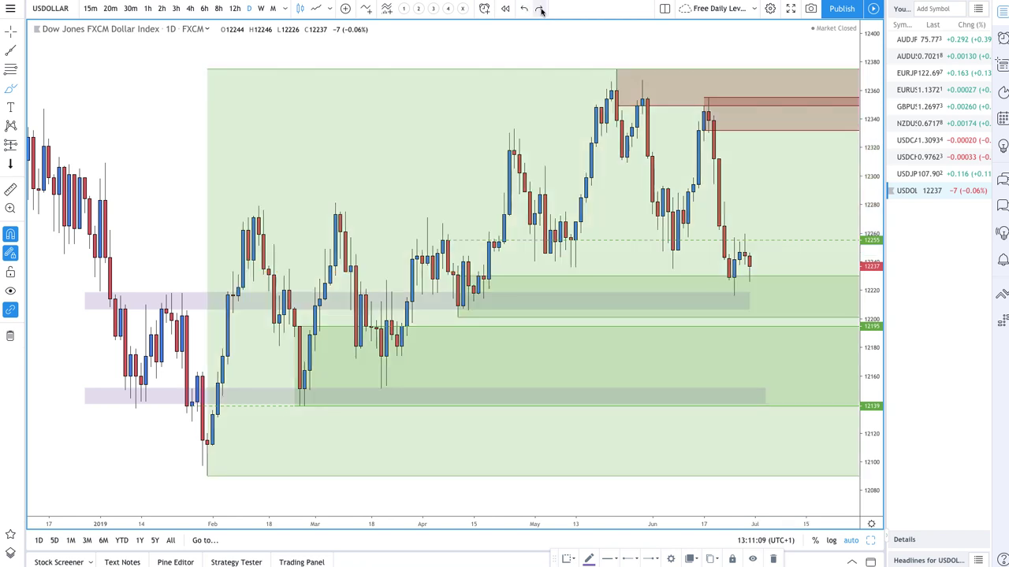
{"action": "left_click", "coordinate": [540, 9]}
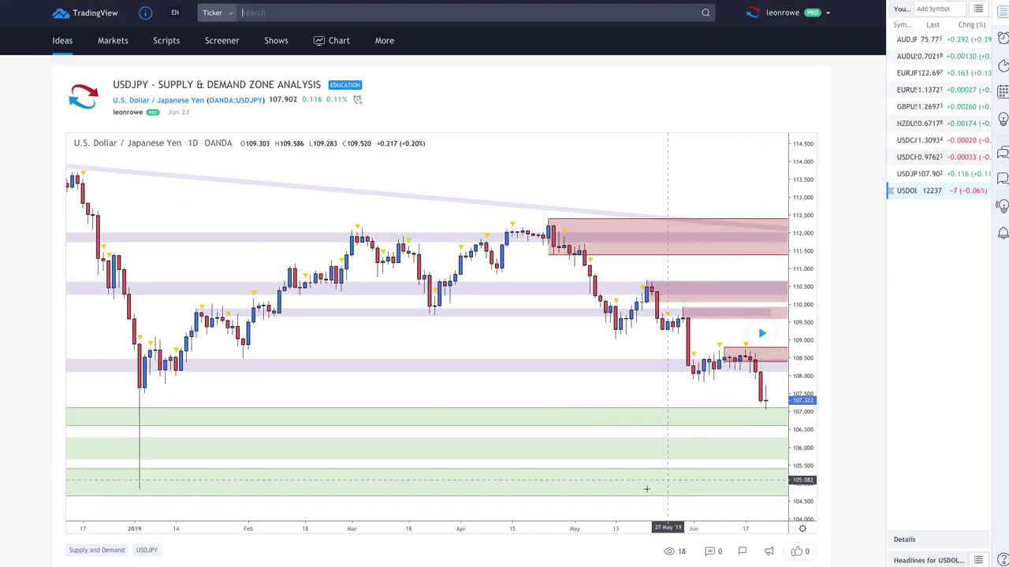
- Replay the USDJPY idea, zoom it out four levels, then return to the dollar index chart
{"action": "left_click", "coordinate": [762, 335]}
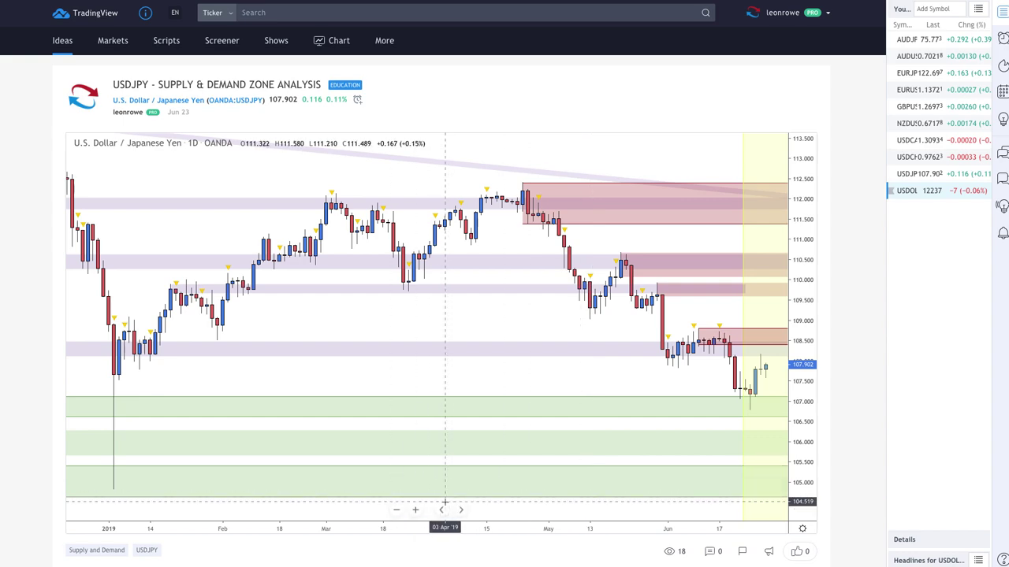
{"action": "left_click", "coordinate": [396, 510]}
{"action": "left_click", "coordinate": [396, 510]}
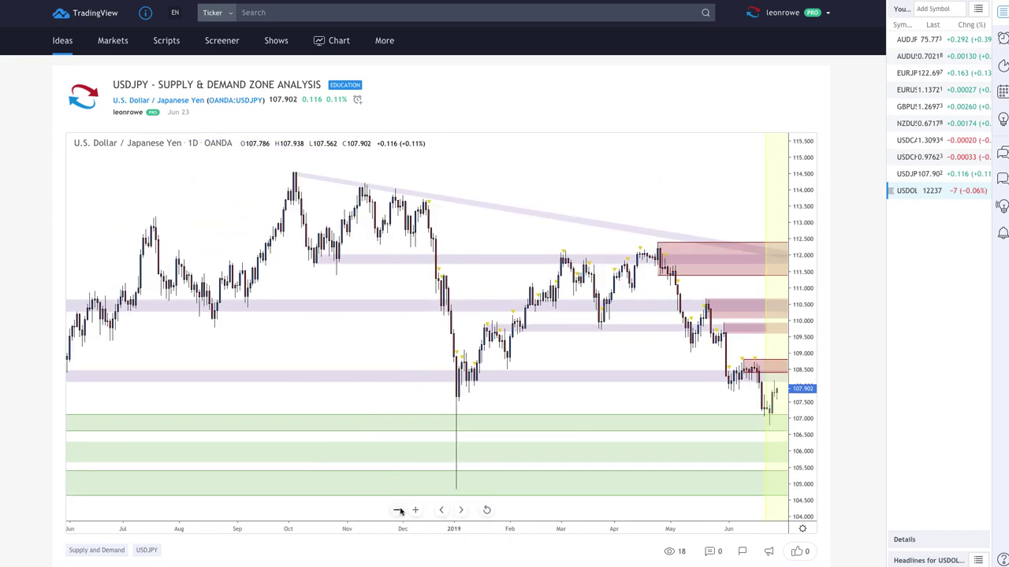
{"action": "left_click", "coordinate": [397, 510]}
{"action": "left_click", "coordinate": [396, 510]}
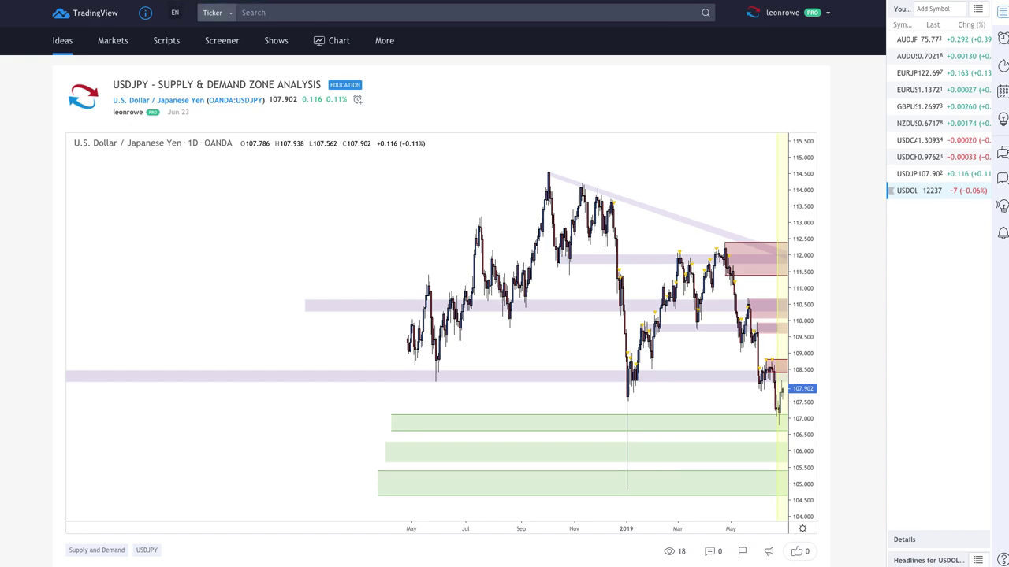
{"action": "left_click", "coordinate": [213, 2]}
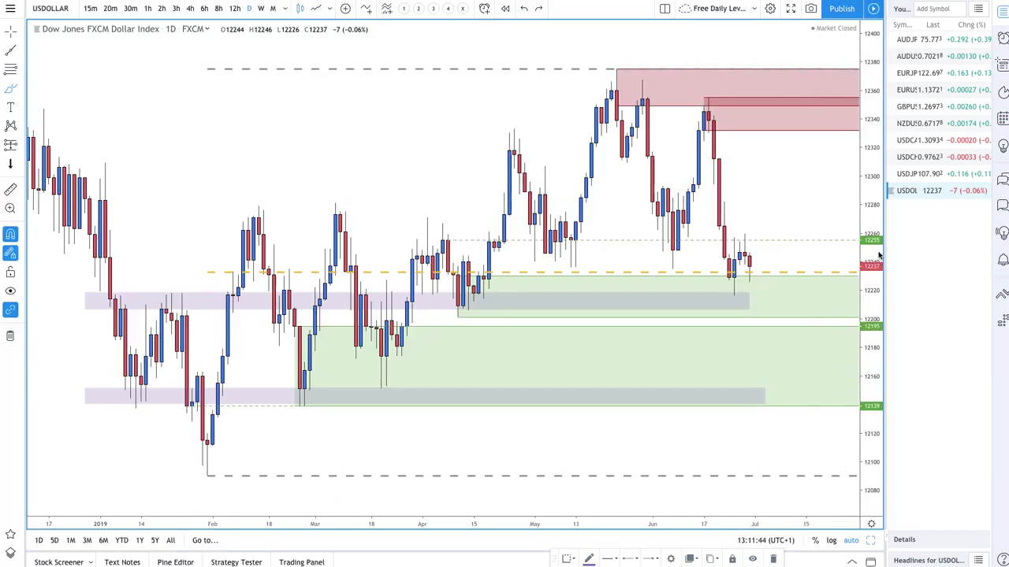
- Load USDJPY from the watchlist and zoom into the mid-February to August daily candles
{"action": "left_click", "coordinate": [918, 173]}
{"action": "scroll", "coordinate": [685, 260], "scroll_direction": "down", "scroll_amount": 4}
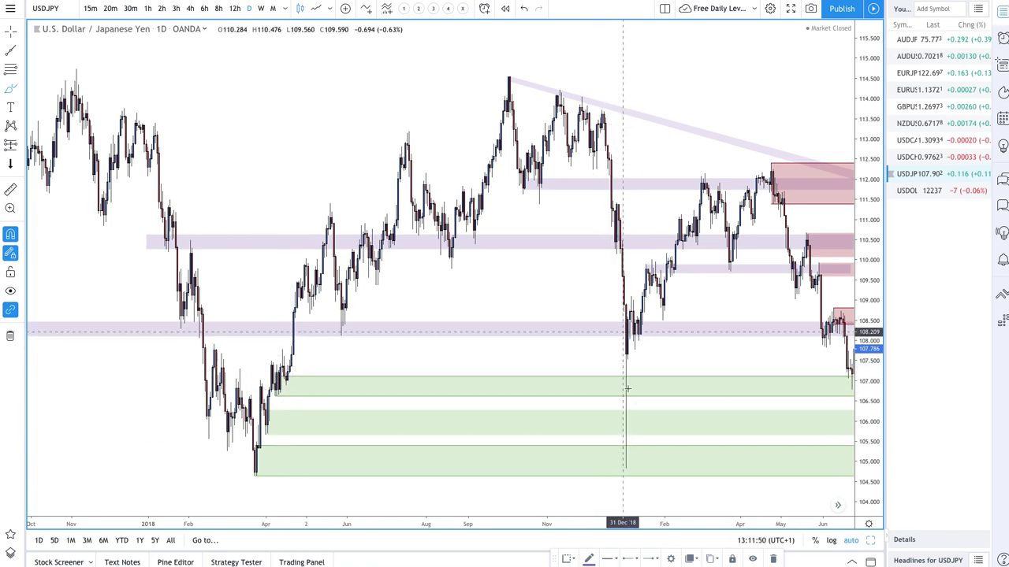
{"action": "scroll", "coordinate": [629, 398], "scroll_direction": "up", "scroll_amount": 2}
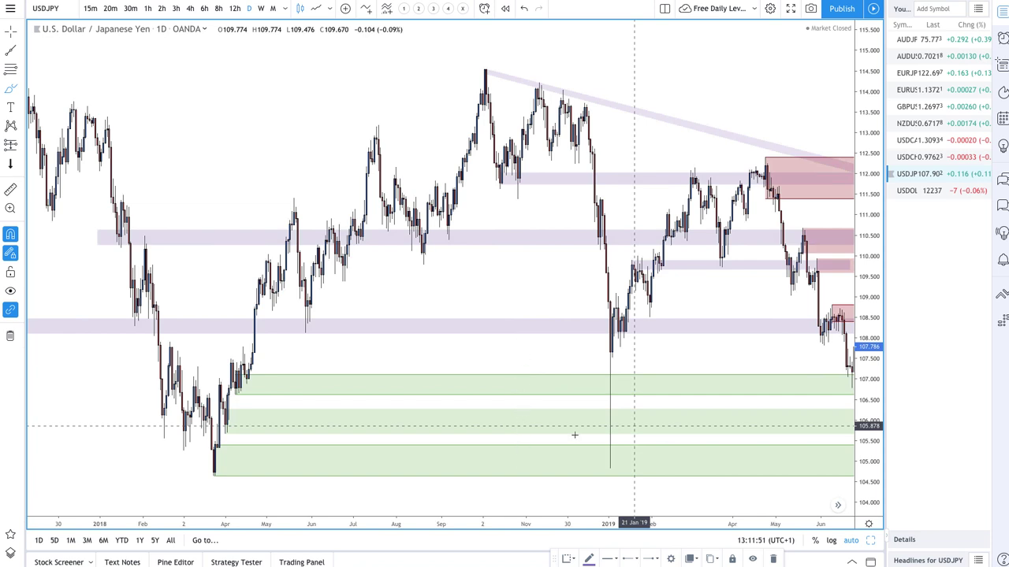
{"action": "scroll", "coordinate": [574, 435], "scroll_direction": "up", "scroll_amount": 2}
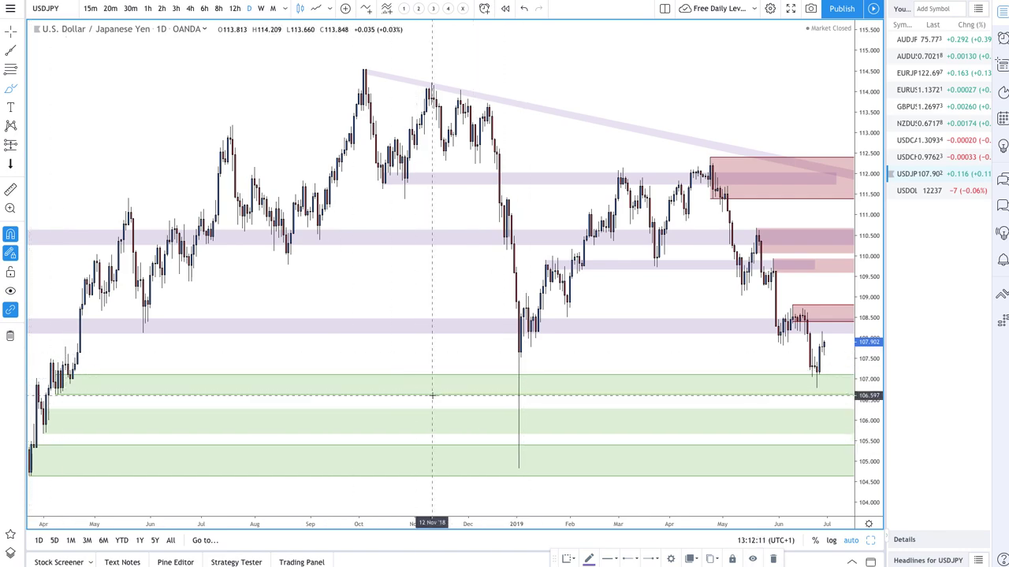
{"action": "scroll", "coordinate": [468, 391], "scroll_direction": "left", "scroll_amount": 5}
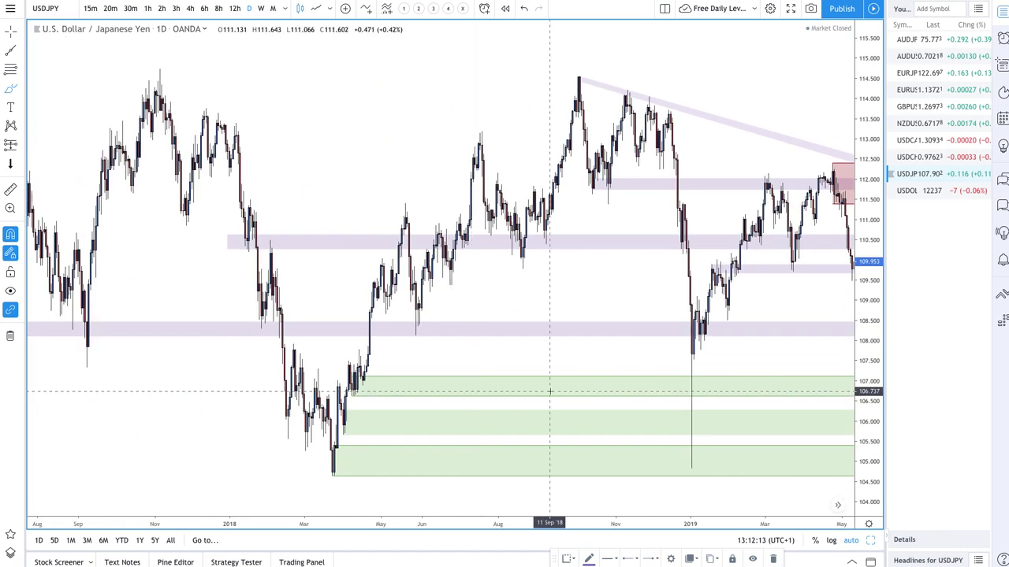
{"action": "scroll", "coordinate": [549, 392], "scroll_direction": "right", "scroll_amount": 10}
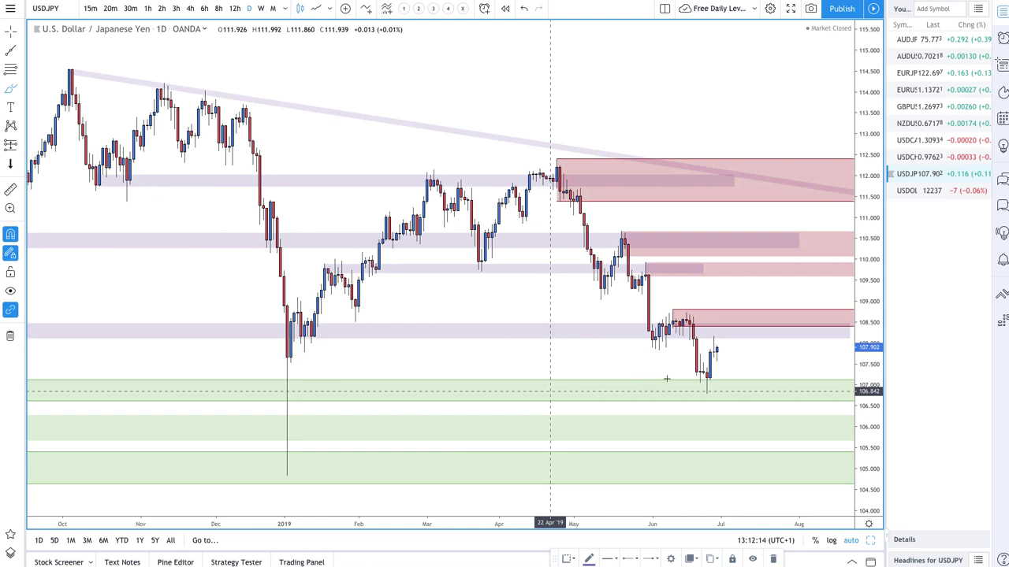
{"action": "scroll", "coordinate": [666, 379], "scroll_direction": "up", "scroll_amount": 5}
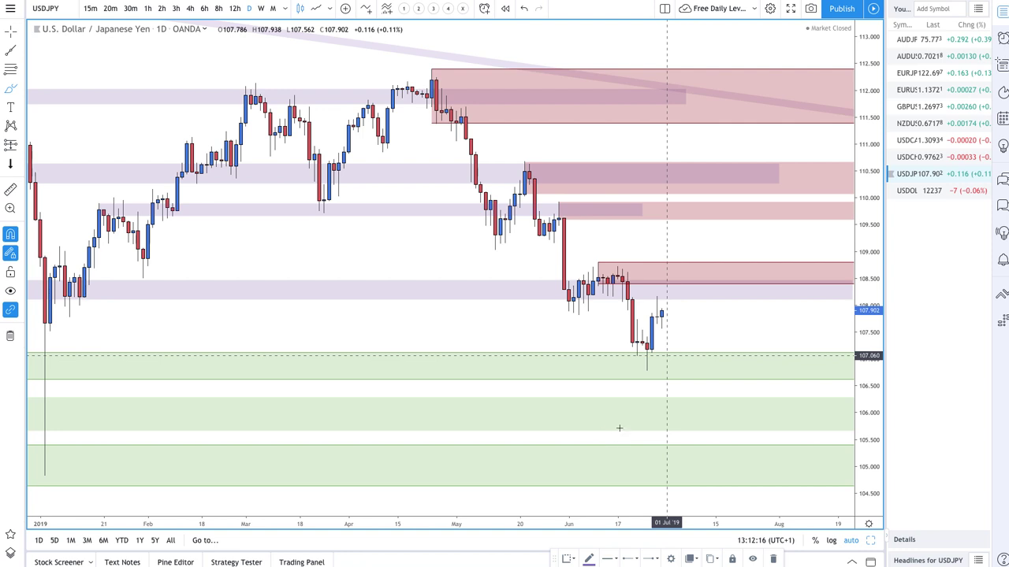
{"action": "scroll", "coordinate": [623, 459], "scroll_direction": "up", "scroll_amount": 3}
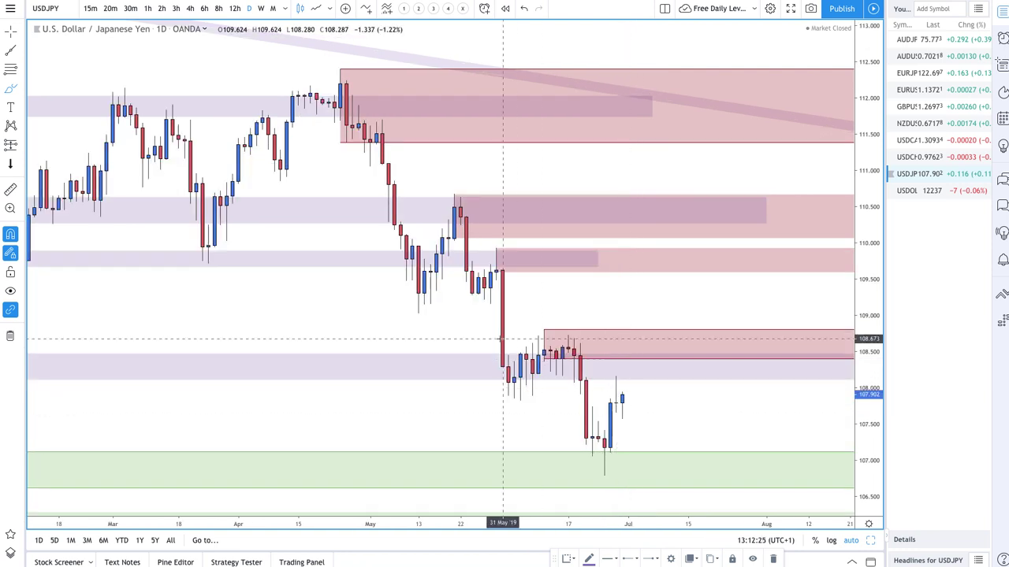
- Brush-sketch a dip into the demand zone and rebound, plus a rise to about 108.5 with a hook down
{"action": "left_click", "coordinate": [19, 90]}
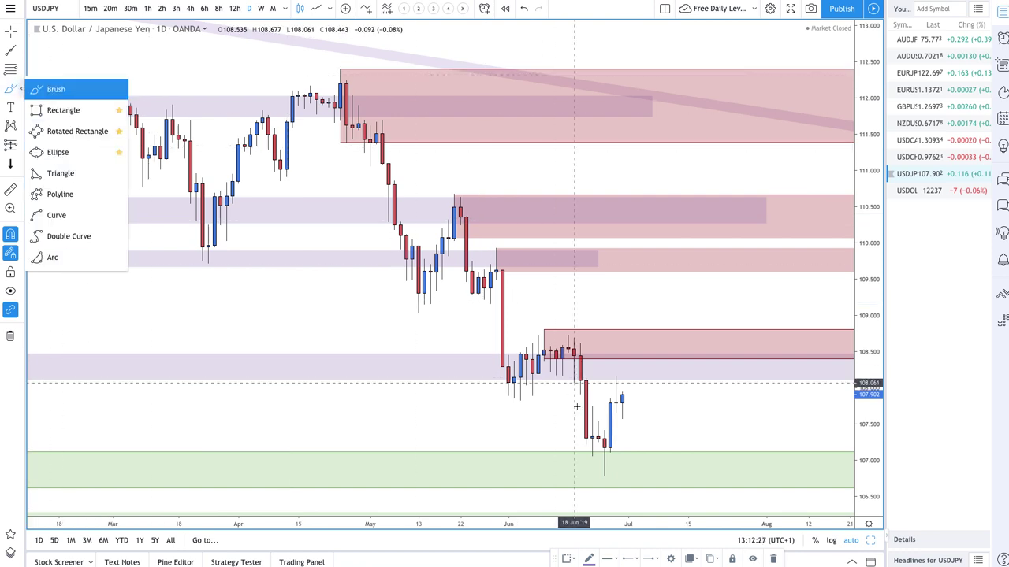
{"action": "mouse_move", "coordinate": [624, 403]}
{"action": "left_mouse_down"}
{"action": "mouse_move", "coordinate": [649, 468]}
{"action": "mouse_move", "coordinate": [674, 457]}
{"action": "mouse_move", "coordinate": [694, 425]}
{"action": "left_mouse_up"}
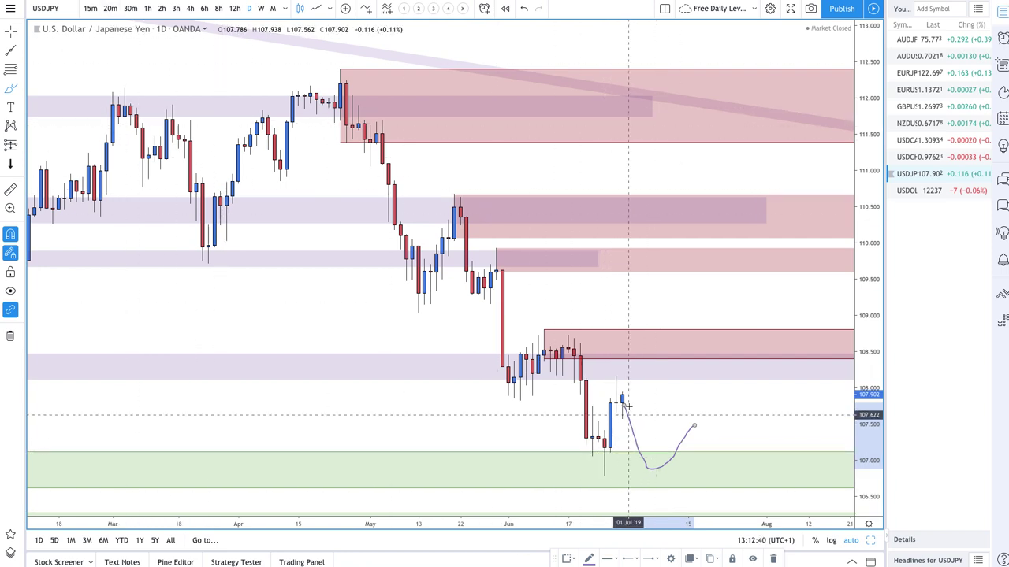
{"action": "left_click_drag", "start_coordinate": [622, 404], "coordinate": [680, 349]}
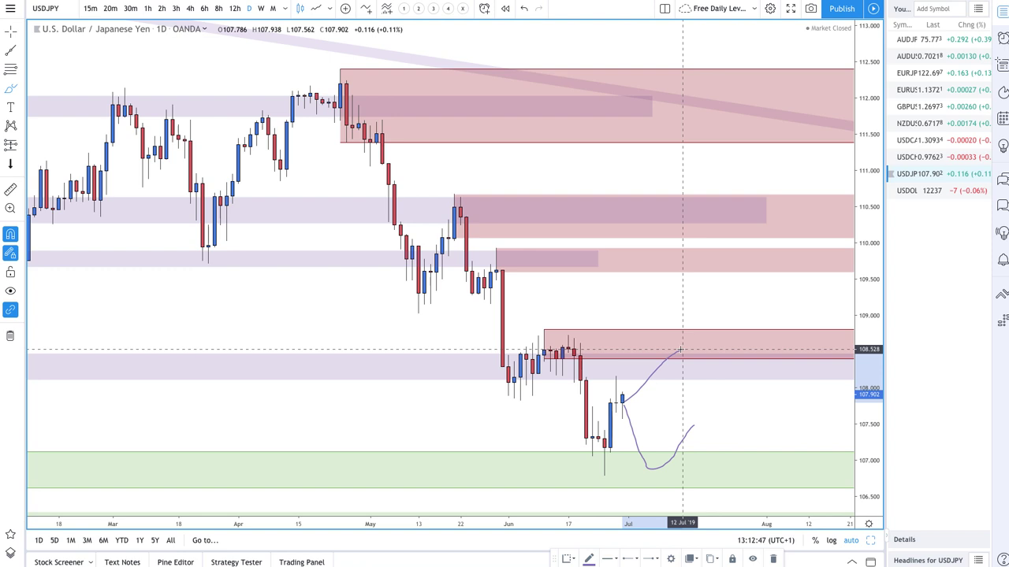
{"action": "left_click_drag", "start_coordinate": [680, 349], "coordinate": [694, 364]}
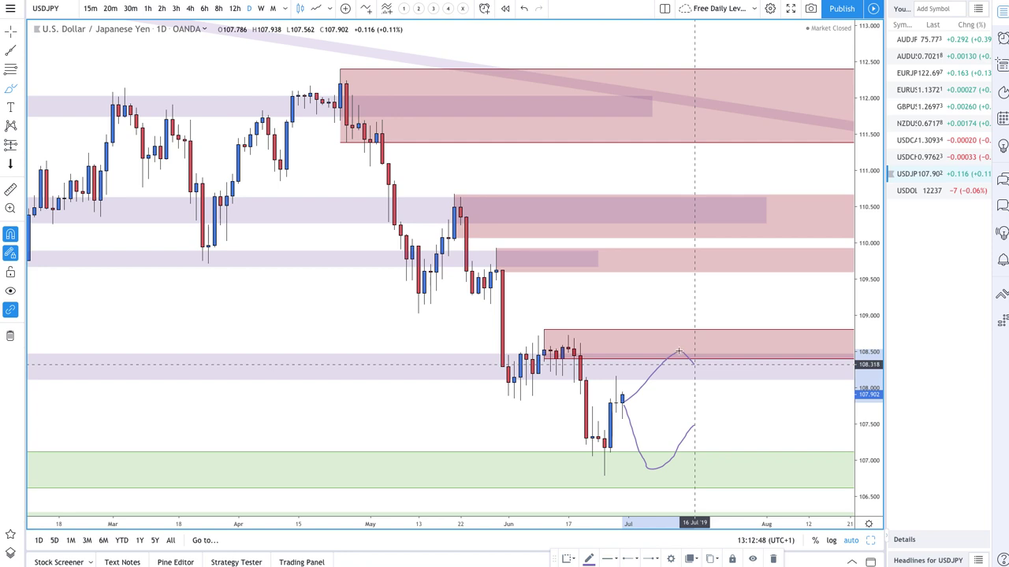
{"action": "left_click_drag", "start_coordinate": [695, 364], "coordinate": [711, 381]}
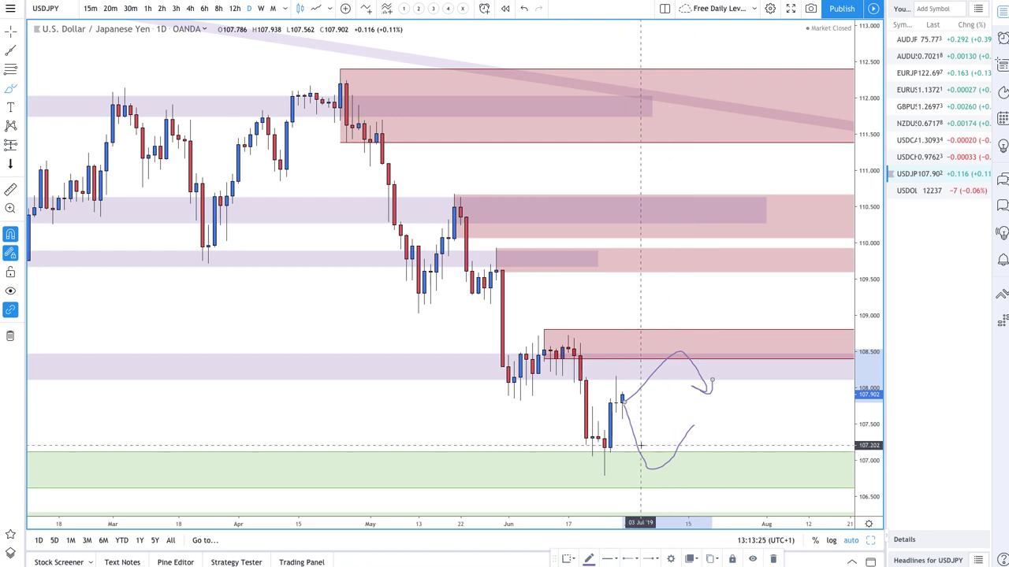
- Rescale the USDJPY price axis, stretching then compressing it to fit more zones
{"action": "scroll", "coordinate": [623, 392], "scroll_direction": "up", "scroll_amount": 5}
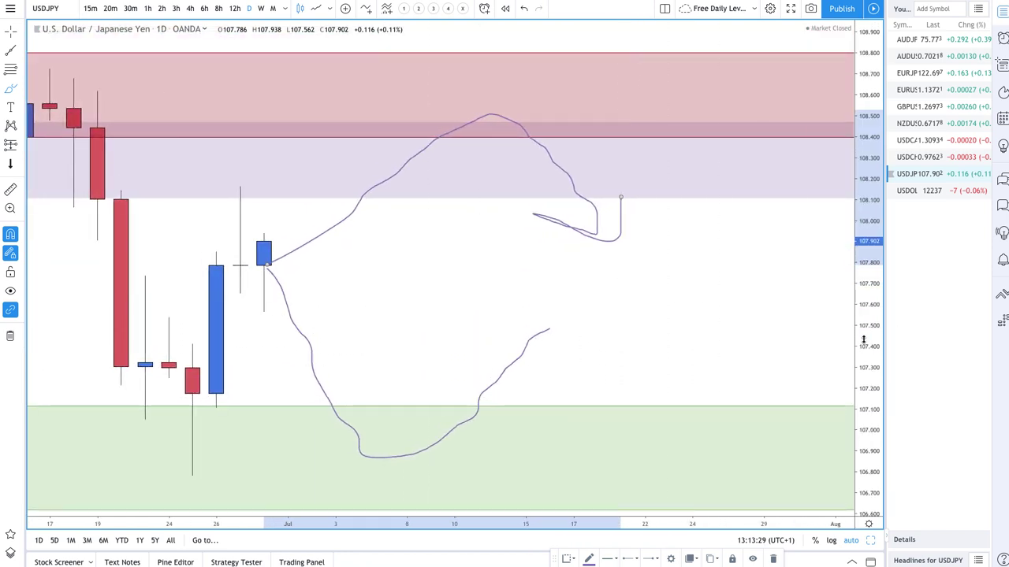
{"action": "left_click_drag", "start_coordinate": [863, 340], "coordinate": [886, 206]}
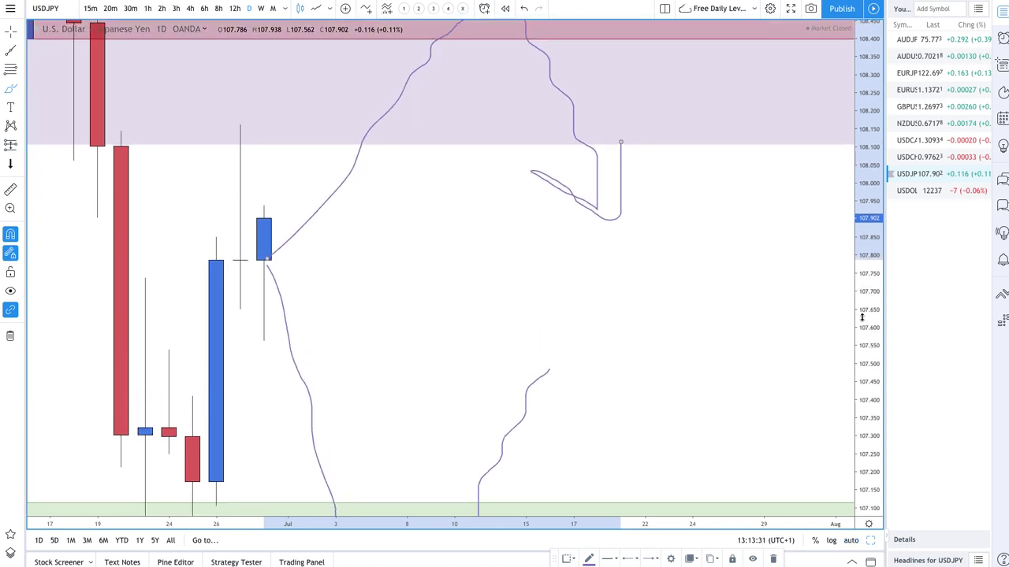
{"action": "left_click_drag", "start_coordinate": [862, 317], "coordinate": [871, 465]}
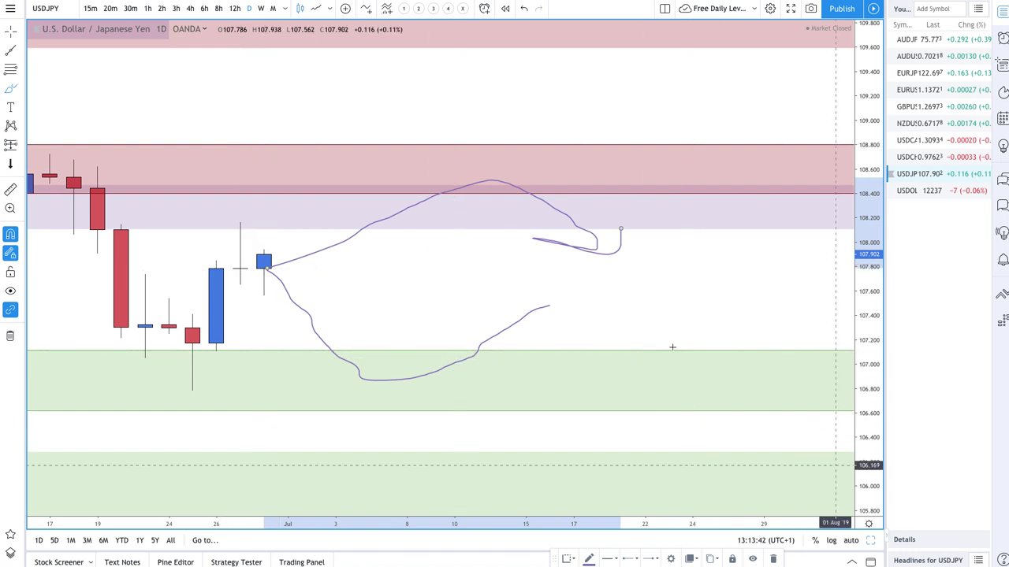
{"action": "scroll", "coordinate": [672, 347], "scroll_direction": "down", "scroll_amount": 3}
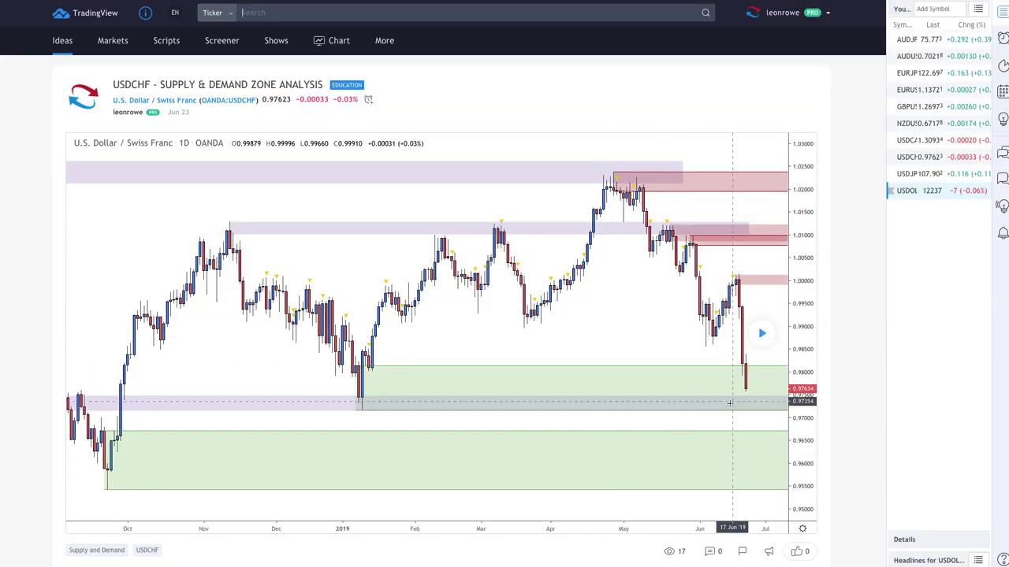
- Replay the published USDCHF idea, then load the USDCHF daily chart from the watchlist
{"action": "left_click", "coordinate": [761, 334]}
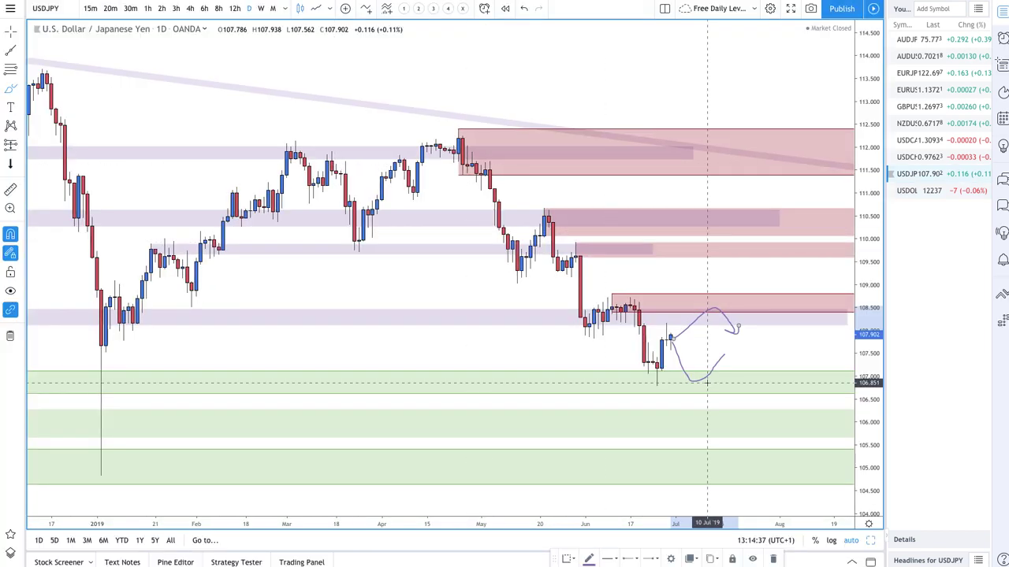
{"action": "left_click", "coordinate": [918, 157]}
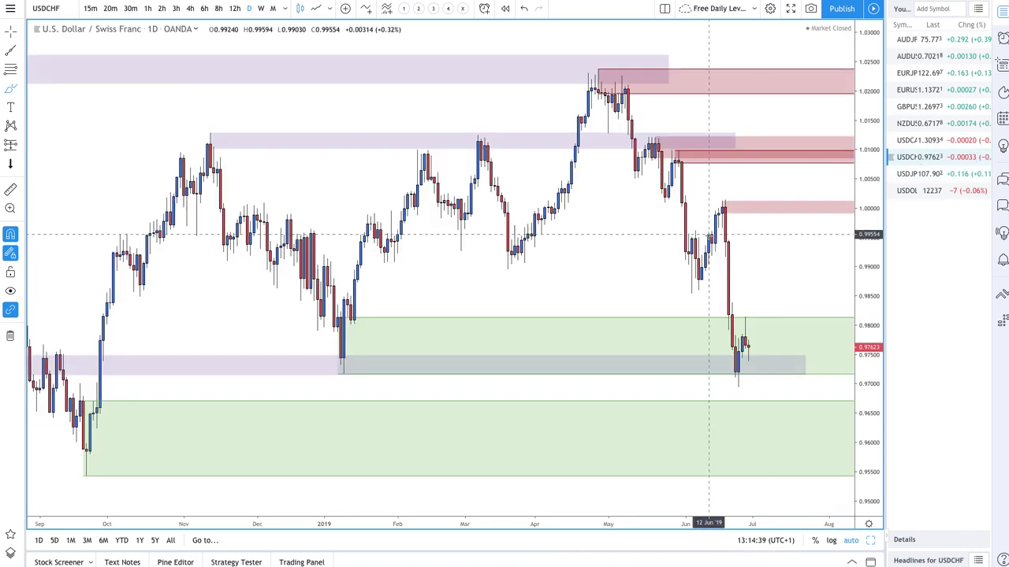
{"action": "scroll", "coordinate": [707, 236], "scroll_direction": "down", "scroll_amount": 5}
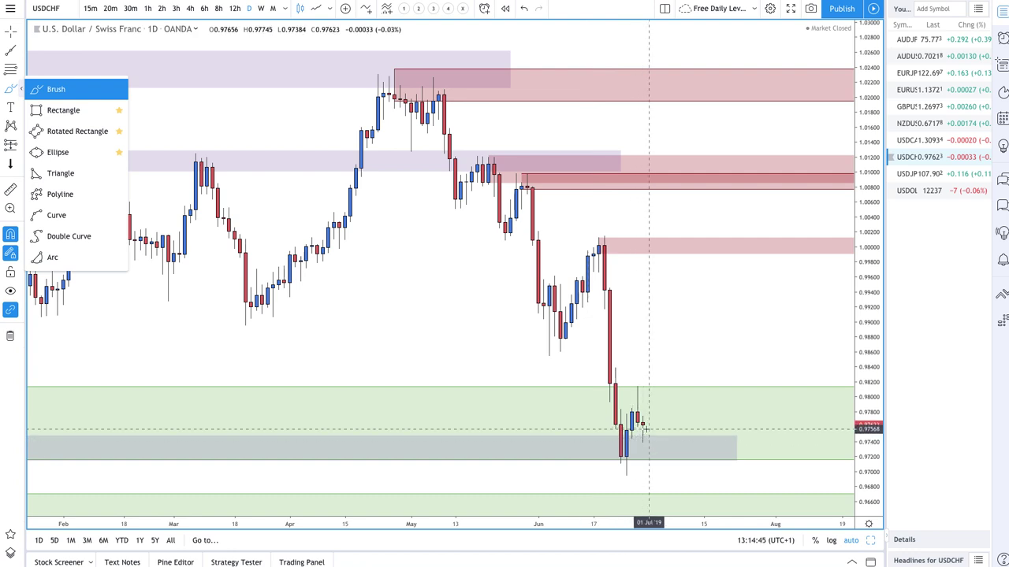
{"action": "left_click_drag", "start_coordinate": [644, 426], "coordinate": [666, 459]}
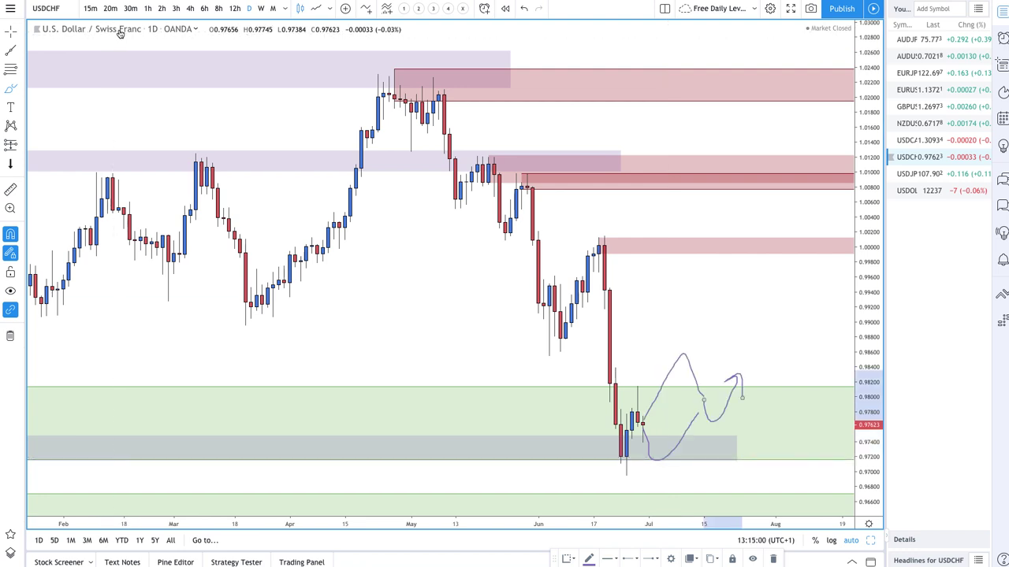
{"action": "left_click", "coordinate": [523, 9]}
{"action": "left_click", "coordinate": [522, 9]}
{"action": "left_click", "coordinate": [523, 9]}
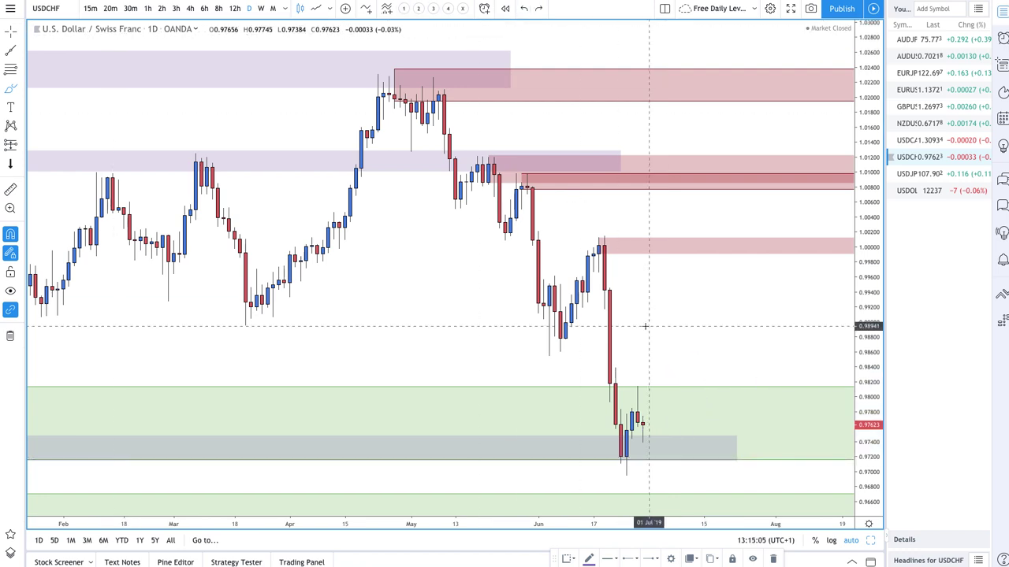
{"action": "scroll", "coordinate": [517, 329], "scroll_direction": "down", "scroll_amount": 1}
{"action": "scroll", "coordinate": [599, 362], "scroll_direction": "down", "scroll_amount": 3}
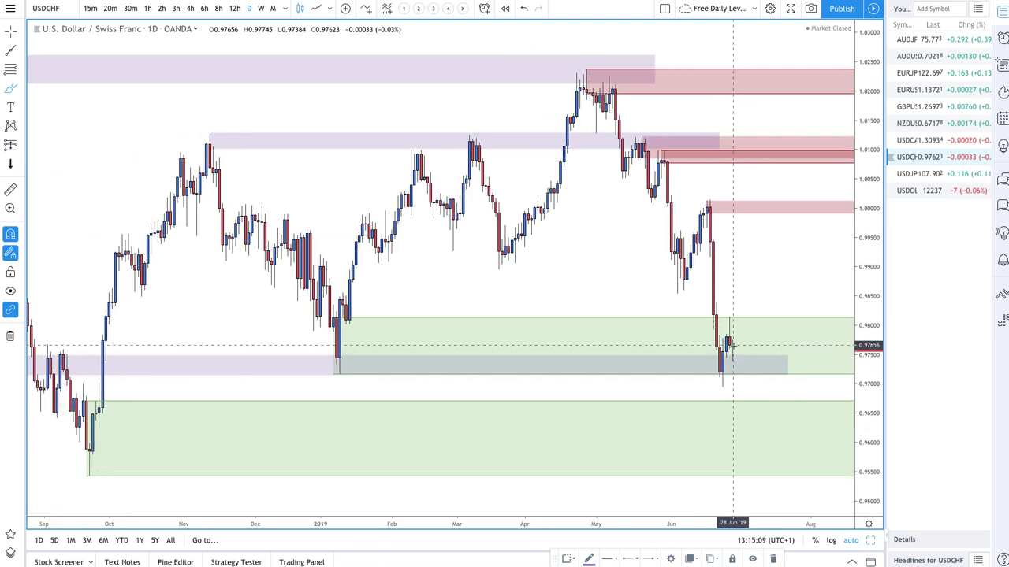
{"action": "mouse_move", "coordinate": [733, 345]}
{"action": "left_mouse_down"}
{"action": "mouse_move", "coordinate": [792, 217]}
{"action": "mouse_move", "coordinate": [802, 210]}
{"action": "mouse_move", "coordinate": [824, 261]}
{"action": "mouse_move", "coordinate": [815, 255]}
{"action": "mouse_move", "coordinate": [830, 256]}
{"action": "left_mouse_up"}
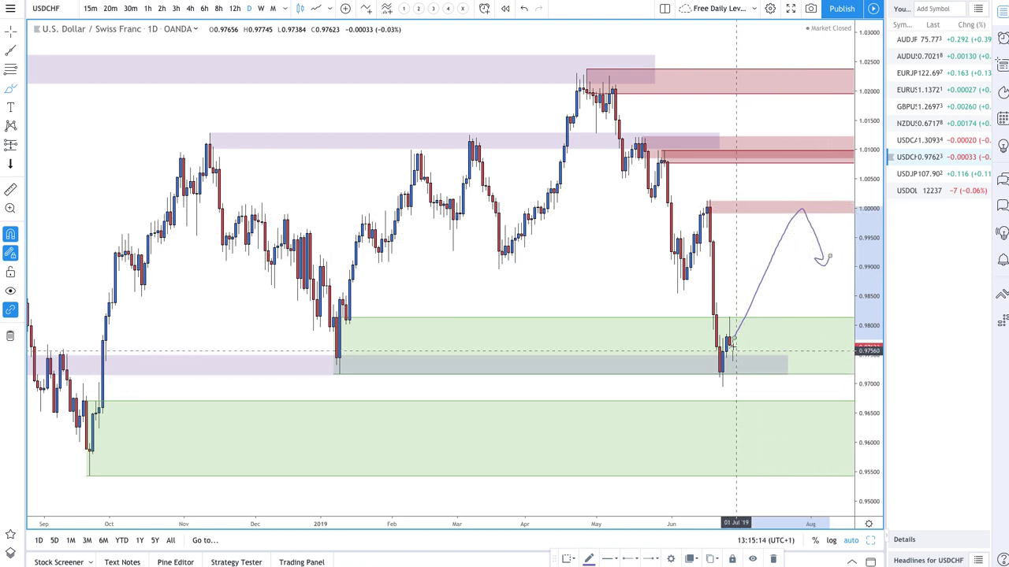
{"action": "left_click_drag", "start_coordinate": [736, 350], "coordinate": [750, 427]}
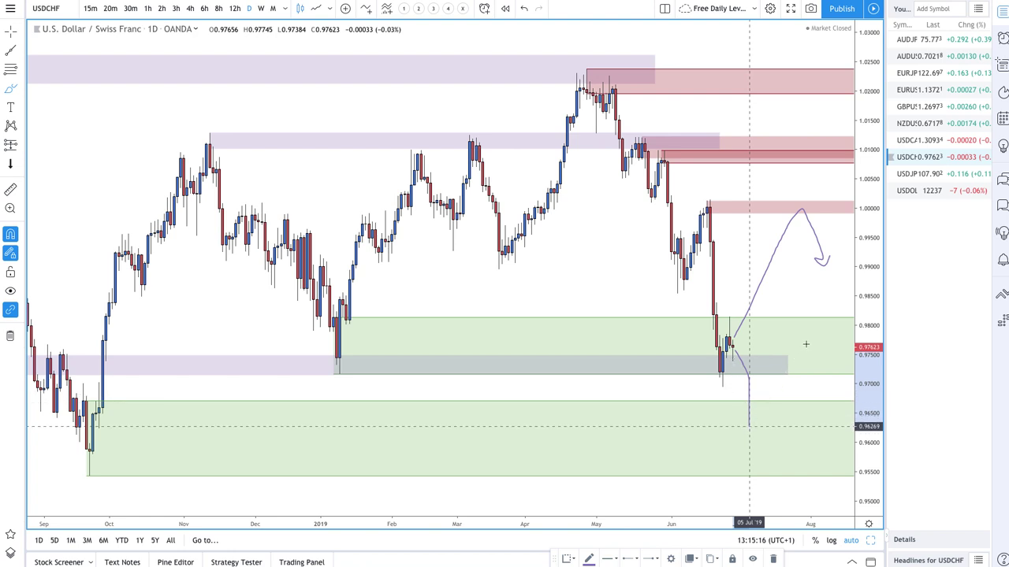
{"action": "left_click_drag", "start_coordinate": [746, 337], "coordinate": [743, 344]}
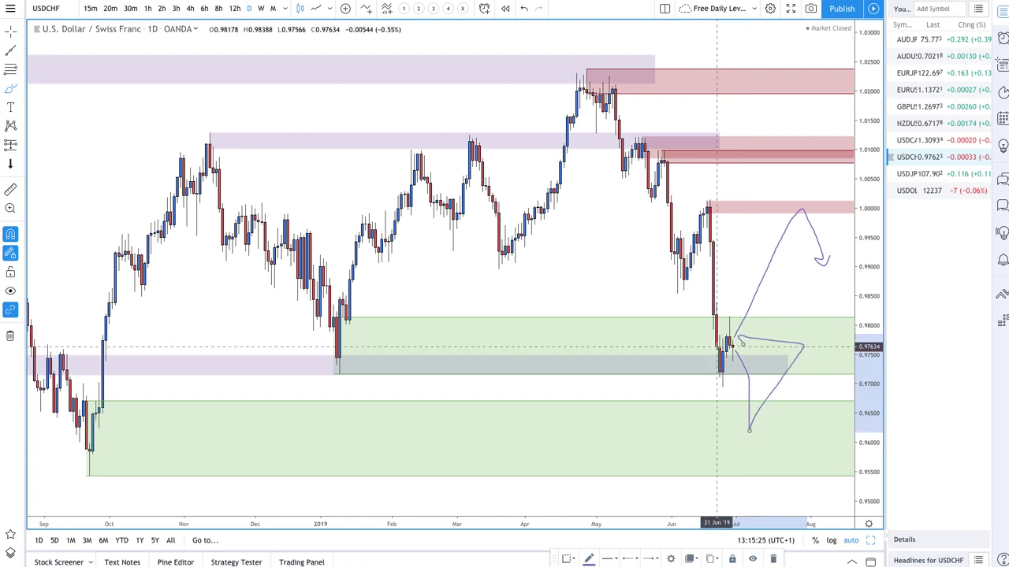
{"action": "mouse_move", "coordinate": [804, 346]}
{"action": "left_mouse_down"}
{"action": "mouse_move", "coordinate": [824, 386]}
{"action": "mouse_move", "coordinate": [833, 369]}
{"action": "left_mouse_up"}
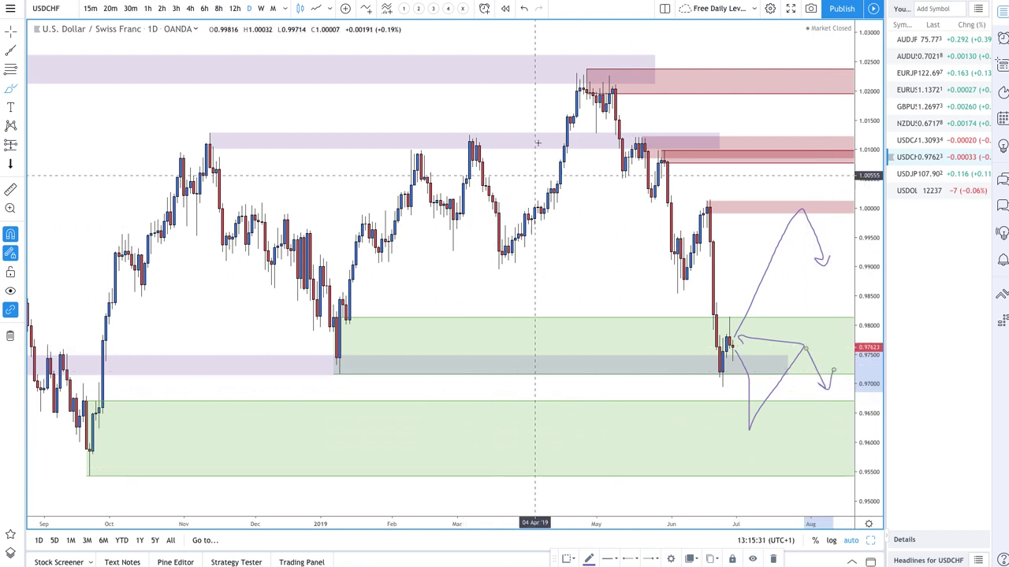
{"action": "left_click", "coordinate": [524, 10]}
{"action": "left_click", "coordinate": [524, 10]}
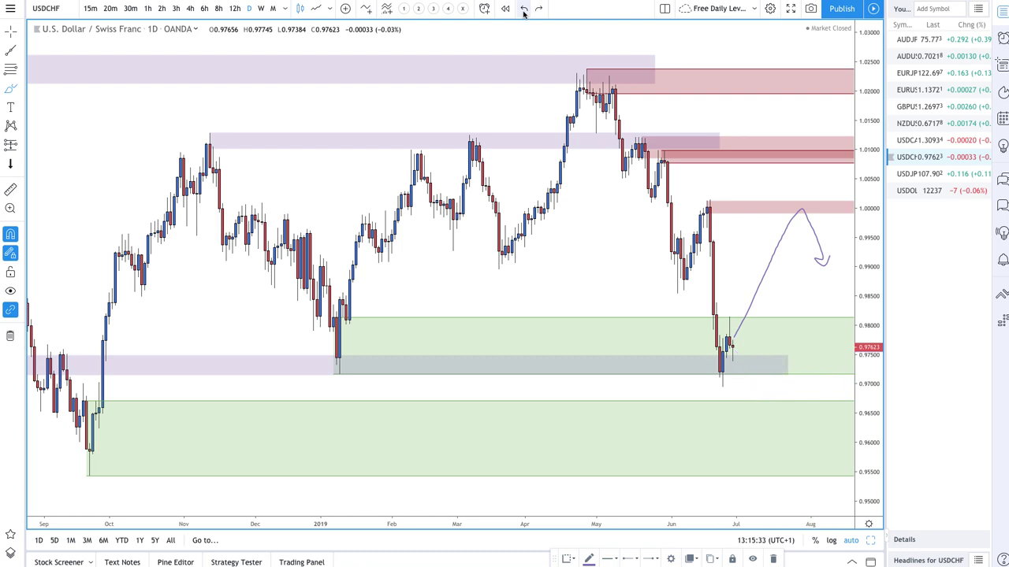
{"action": "left_click", "coordinate": [524, 9]}
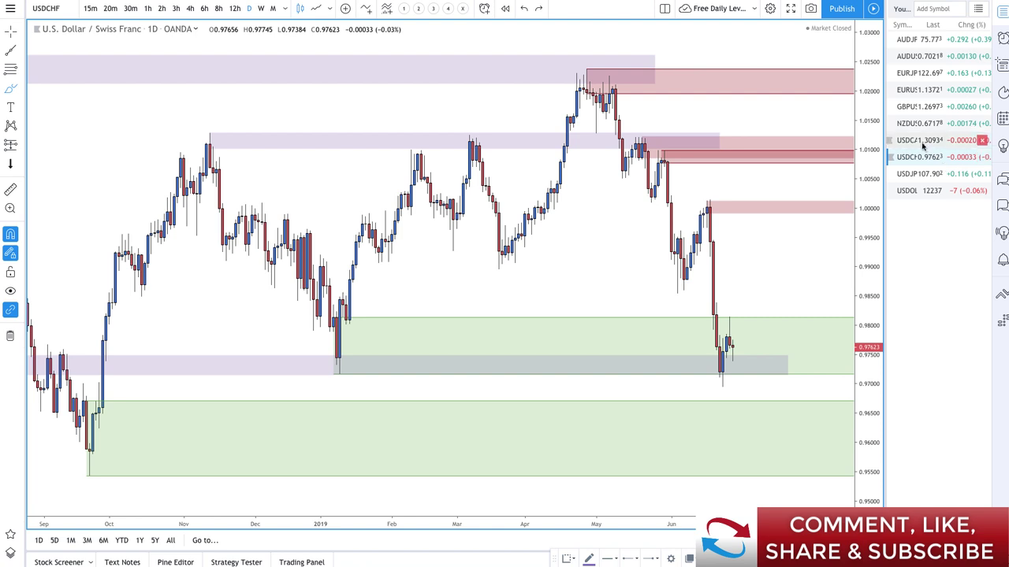
- Load the USDCAD chart from the watchlist
{"action": "left_click", "coordinate": [922, 142]}
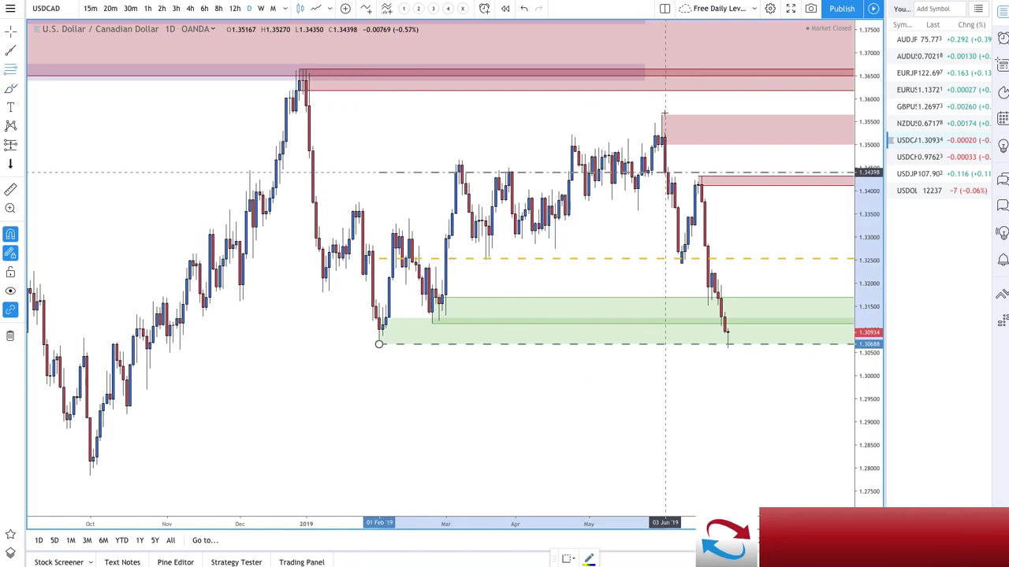
- Raise the dashed level up to the top of the supply zone
{"action": "left_click_drag", "start_coordinate": [664, 132], "coordinate": [659, 114]}
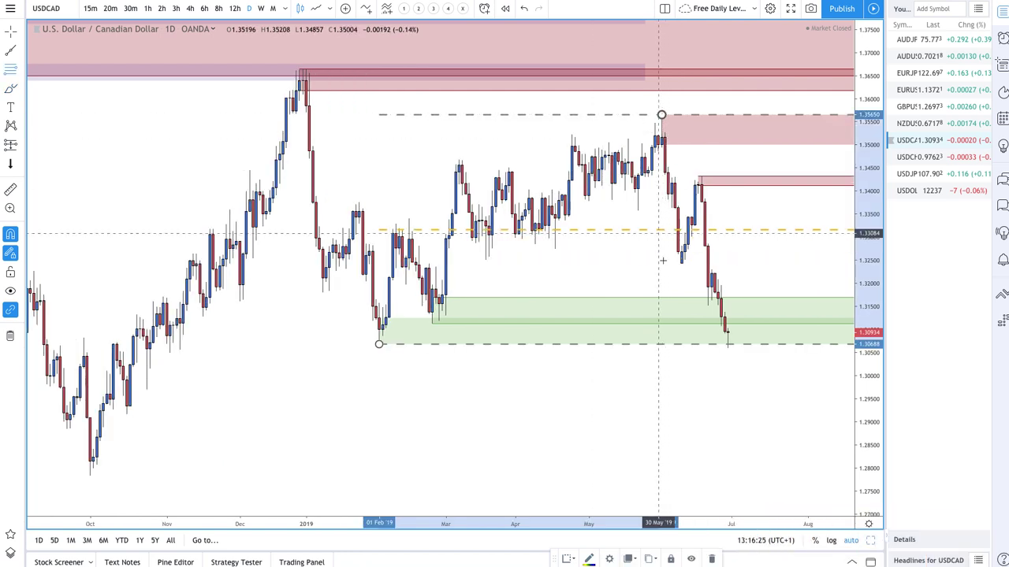
{"action": "scroll", "coordinate": [526, 323], "scroll_direction": "up", "scroll_amount": 3}
{"action": "scroll", "coordinate": [526, 323], "scroll_direction": "up", "scroll_amount": 1}
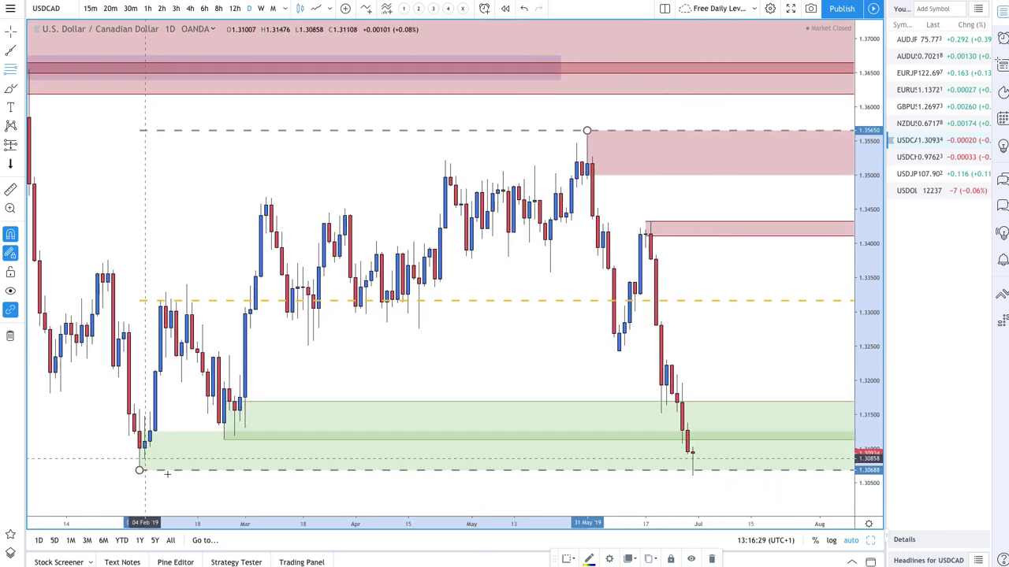
- Delete the extra upper green demand zone on USDCAD
{"action": "scroll", "coordinate": [155, 431], "scroll_direction": "down", "scroll_amount": 2}
{"action": "scroll", "coordinate": [167, 474], "scroll_direction": "down", "scroll_amount": 1}
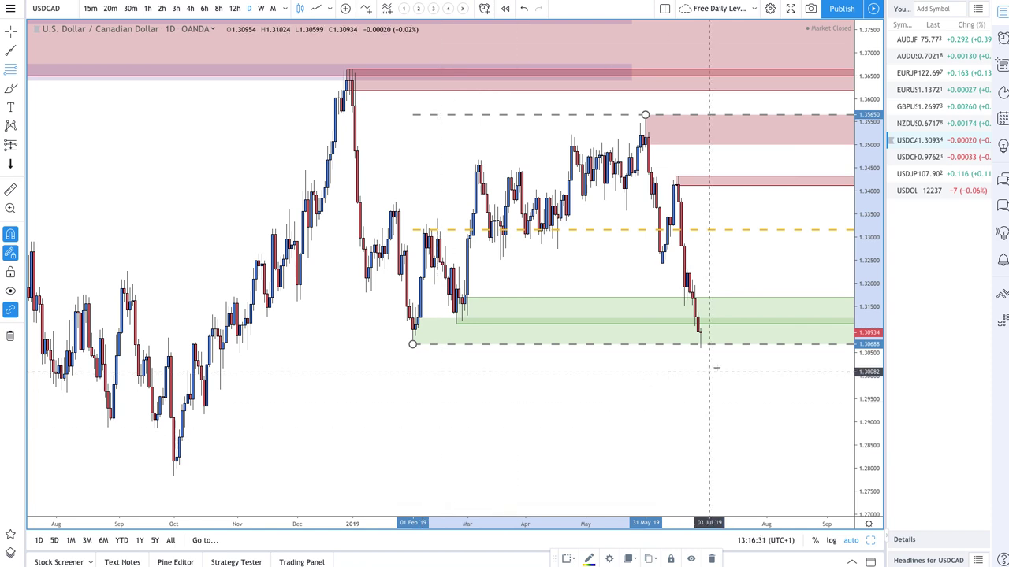
{"action": "left_click", "coordinate": [654, 297]}
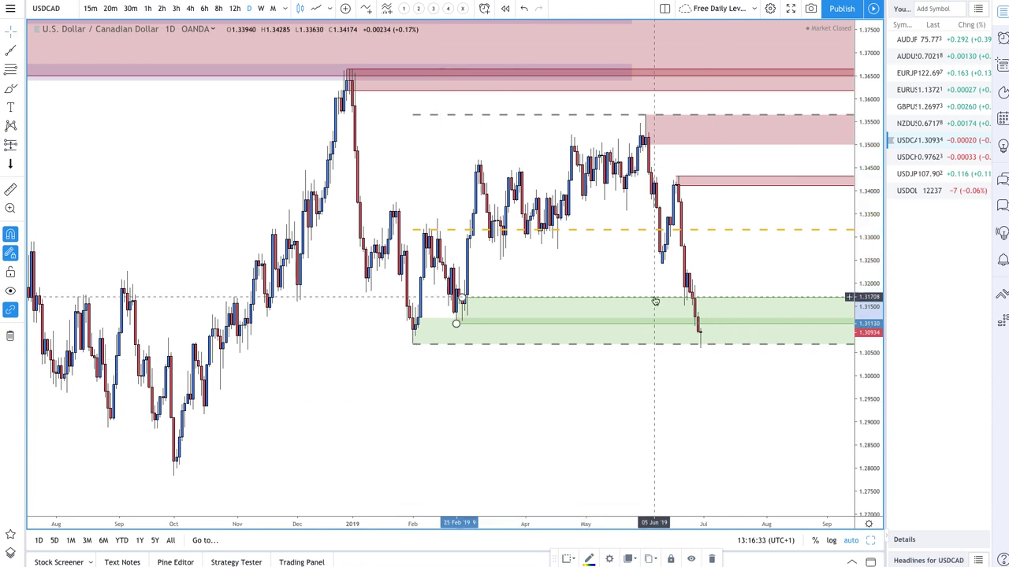
{"action": "key", "text": "Delete"}
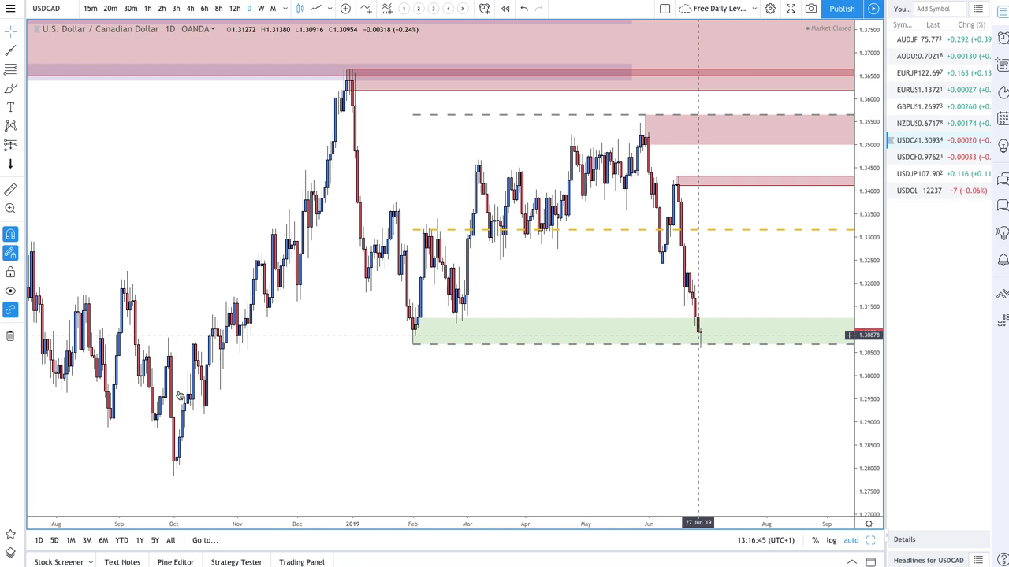
- Apply the Demand Zone template to the new rectangle
{"action": "left_click", "coordinate": [568, 559]}
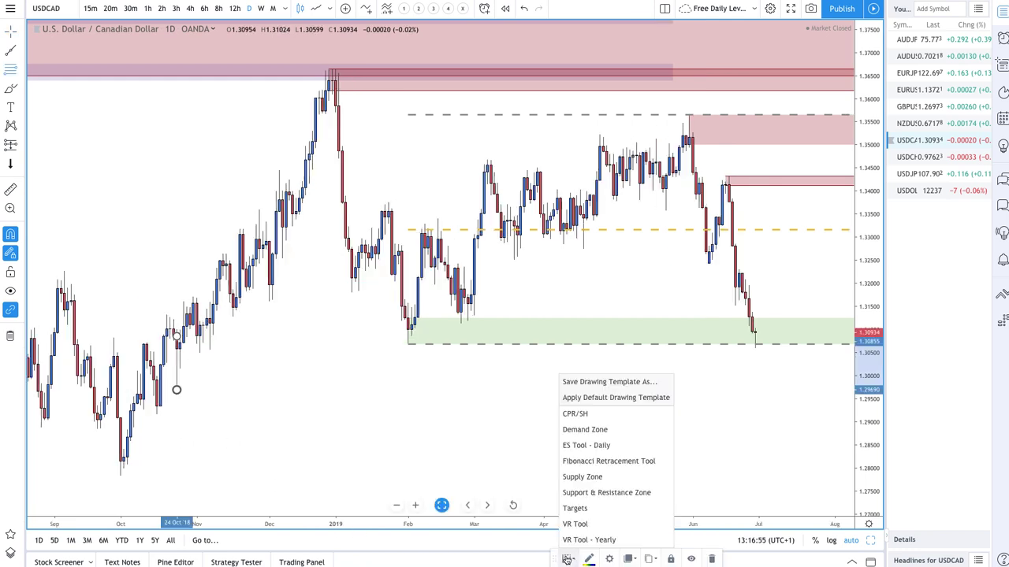
{"action": "left_click", "coordinate": [585, 430]}
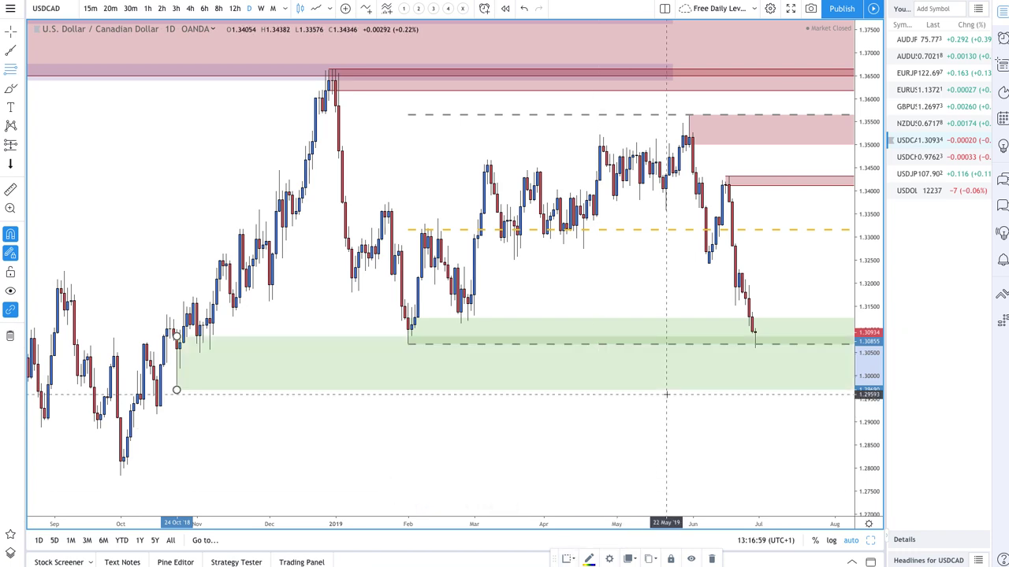
{"action": "scroll", "coordinate": [716, 401], "scroll_direction": "down", "scroll_amount": 3}
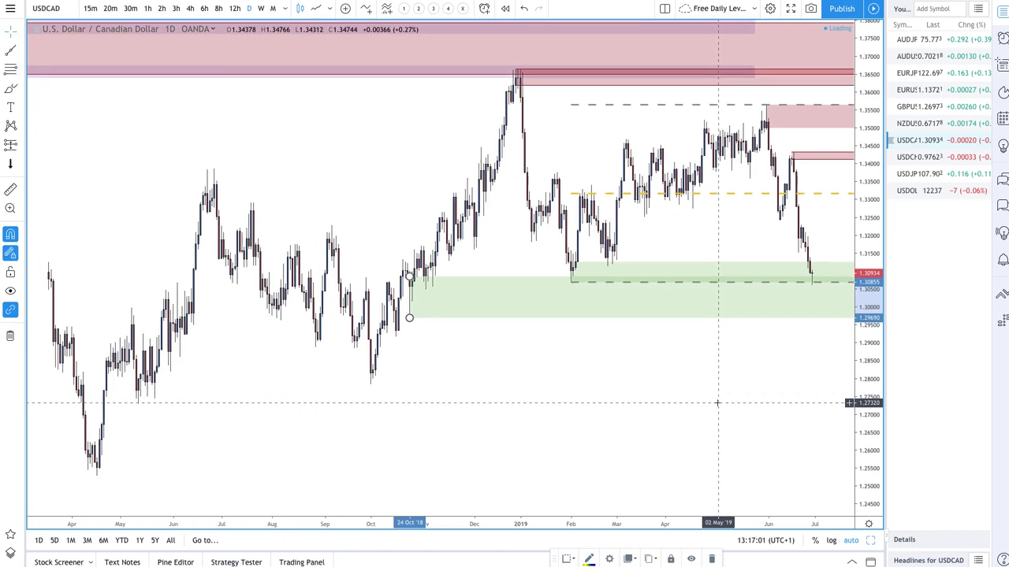
{"action": "scroll", "coordinate": [717, 402], "scroll_direction": "down", "scroll_amount": 2}
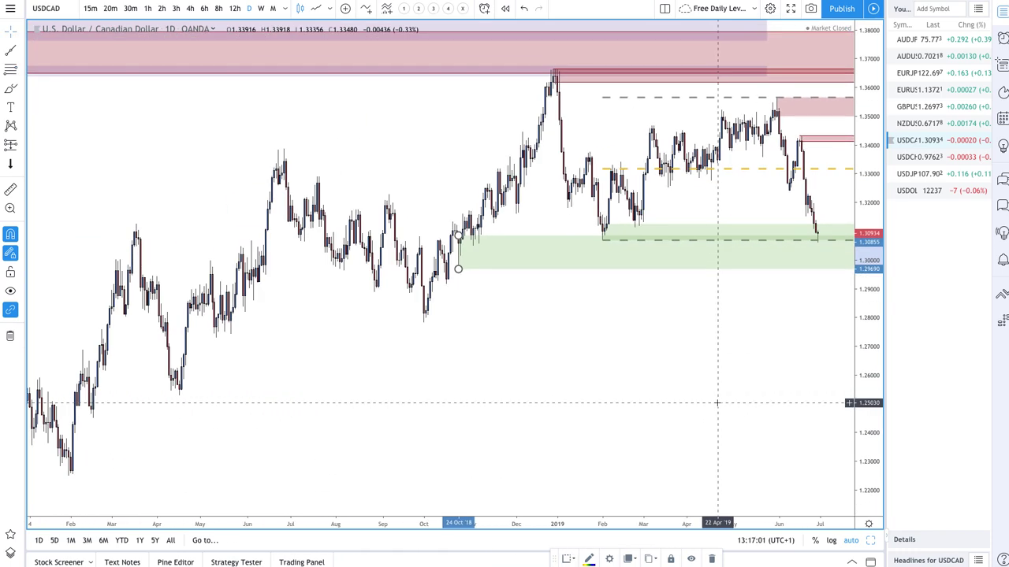
- Draw a Support & Resistance Zone from the Mar '18 high (about 1.3047–1.3125) to the latest candles
{"action": "left_click", "coordinate": [18, 89]}
{"action": "left_click", "coordinate": [57, 105]}
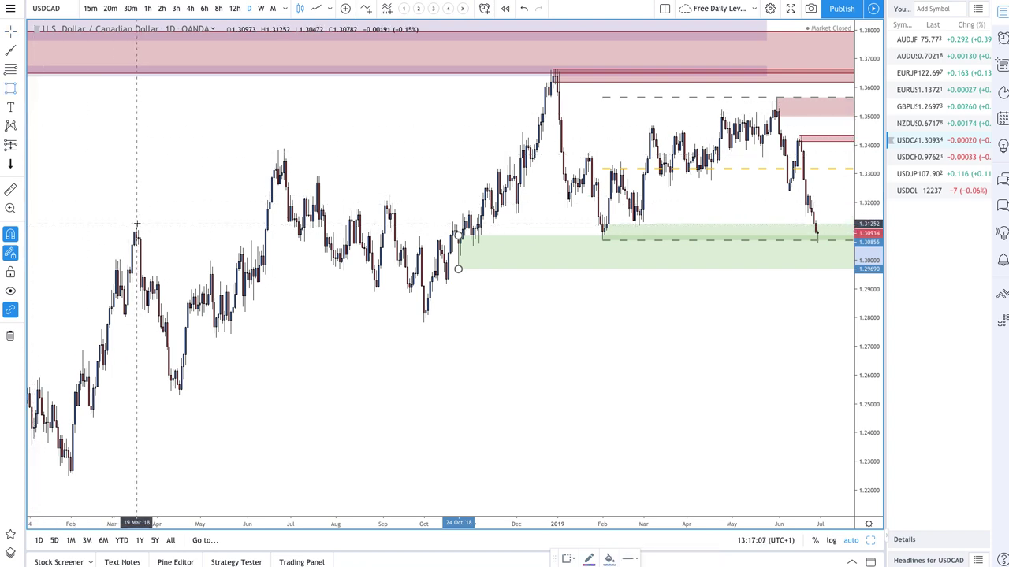
{"action": "left_click", "coordinate": [136, 225]}
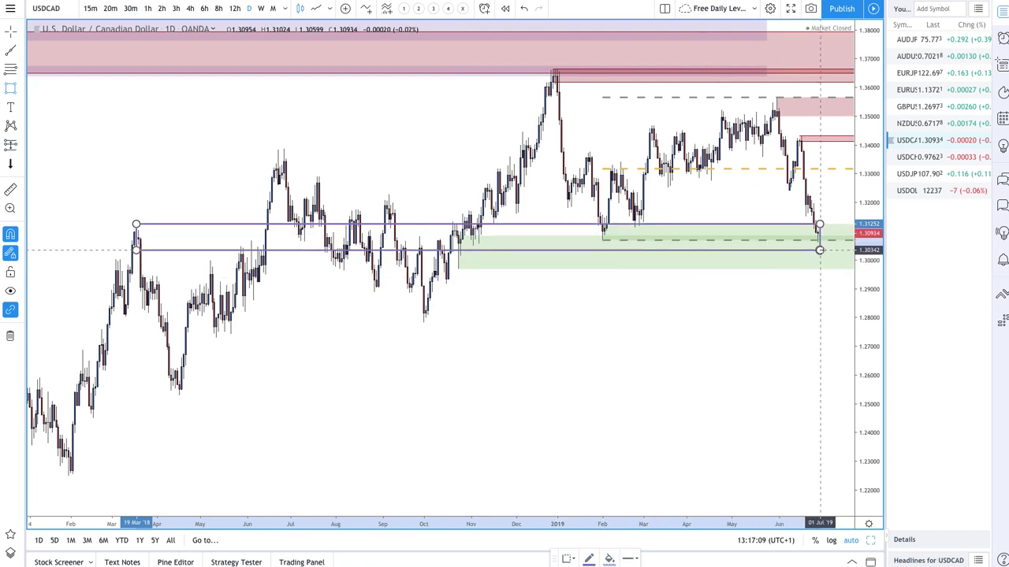
{"action": "left_click", "coordinate": [836, 247]}
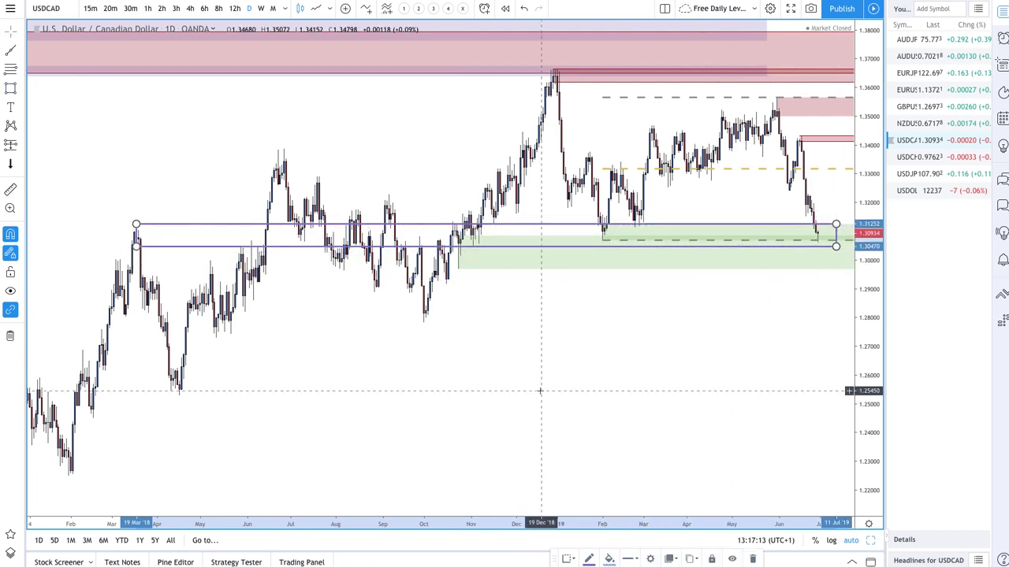
{"action": "mouse_move", "coordinate": [442, 506]}
{"action": "left_click", "coordinate": [567, 558]}
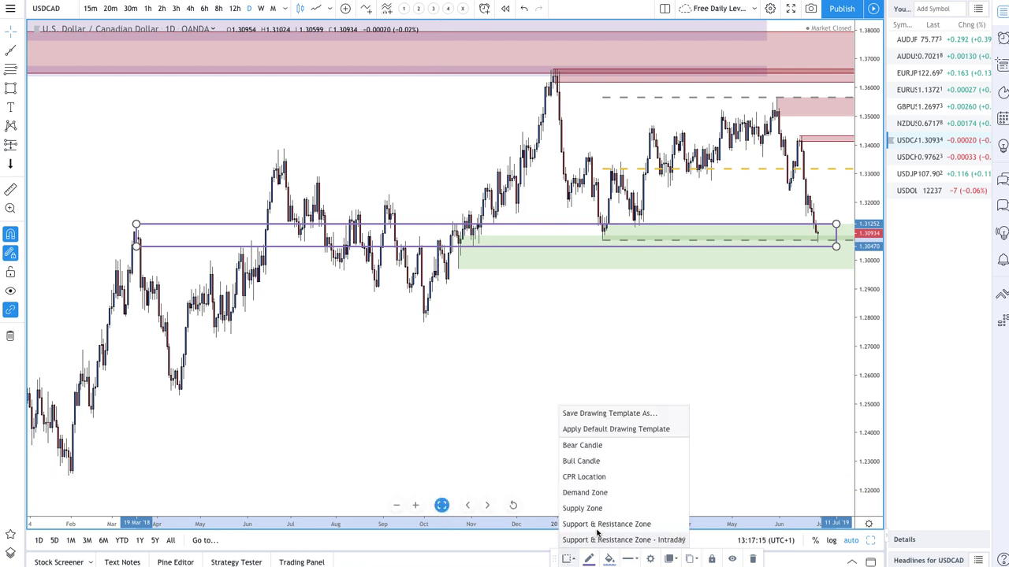
{"action": "left_click", "coordinate": [597, 525]}
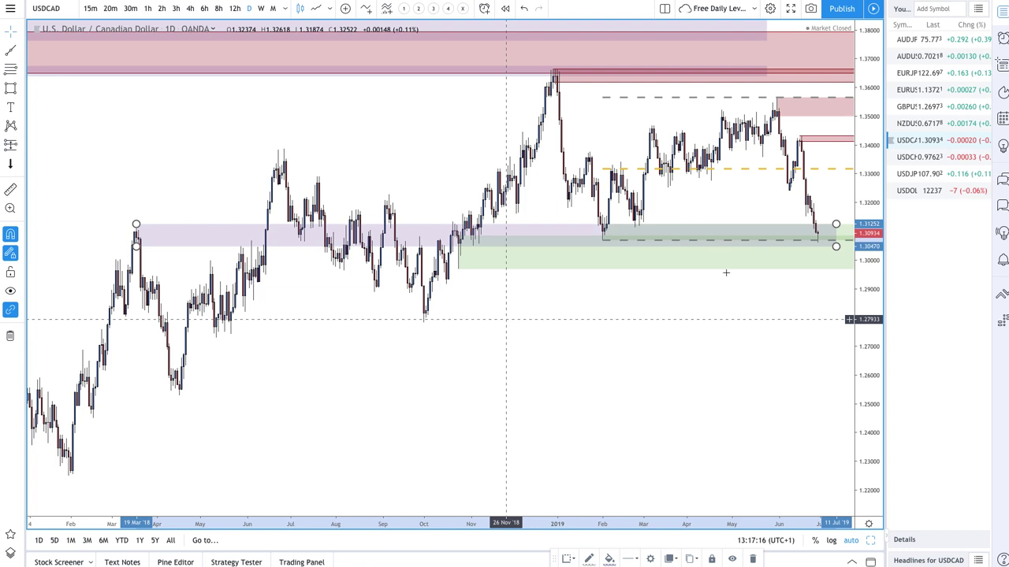
{"action": "scroll", "coordinate": [726, 273], "scroll_direction": "right", "scroll_amount": 3}
{"action": "scroll", "coordinate": [731, 272], "scroll_direction": "up", "scroll_amount": 3}
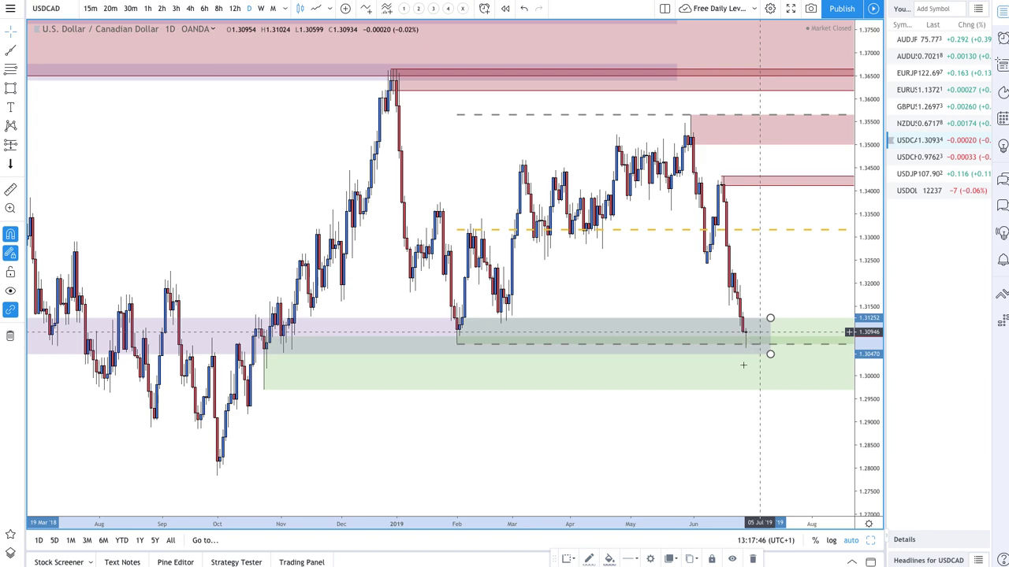
{"action": "scroll", "coordinate": [691, 377], "scroll_direction": "down", "scroll_amount": 4}
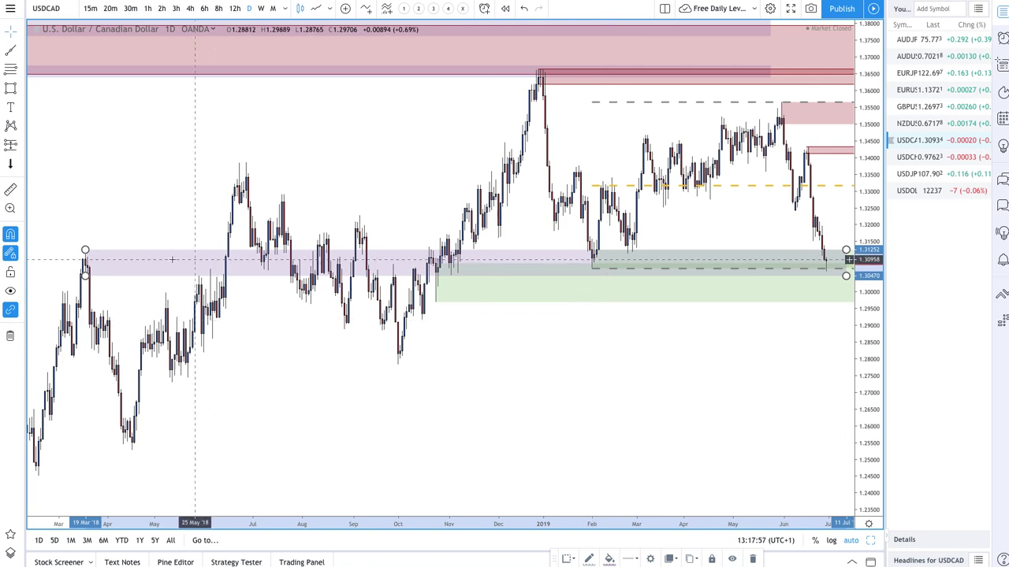
- Draw another purple zone at about 1.2961–1.3001 from March 2018 to the right edge
{"action": "left_click", "coordinate": [11, 87]}
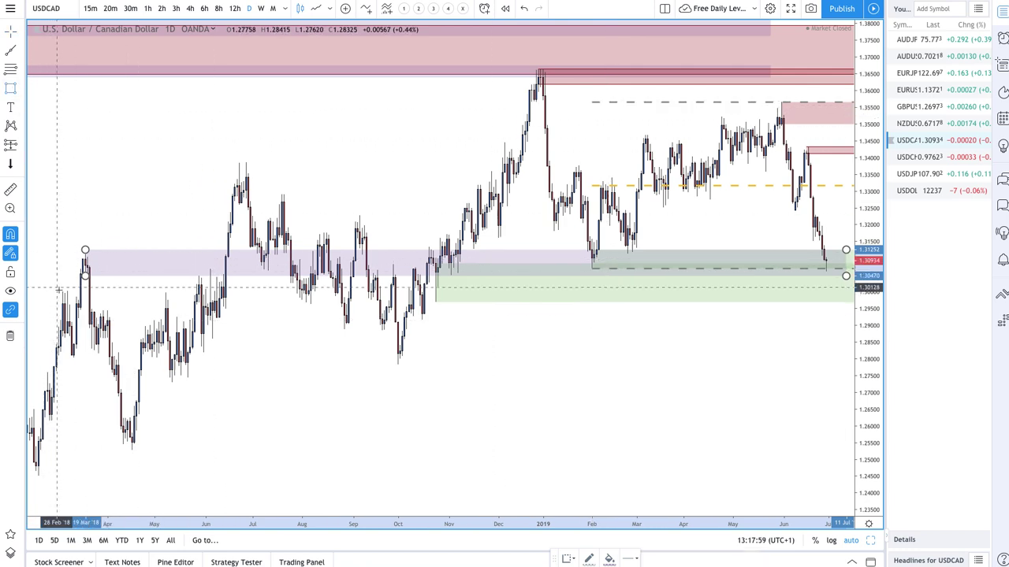
{"action": "mouse_move", "coordinate": [67, 292]}
{"action": "left_mouse_down"}
{"action": "mouse_move", "coordinate": [399, 346]}
{"action": "mouse_move", "coordinate": [640, 306]}
{"action": "mouse_move", "coordinate": [846, 304]}
{"action": "left_mouse_up"}
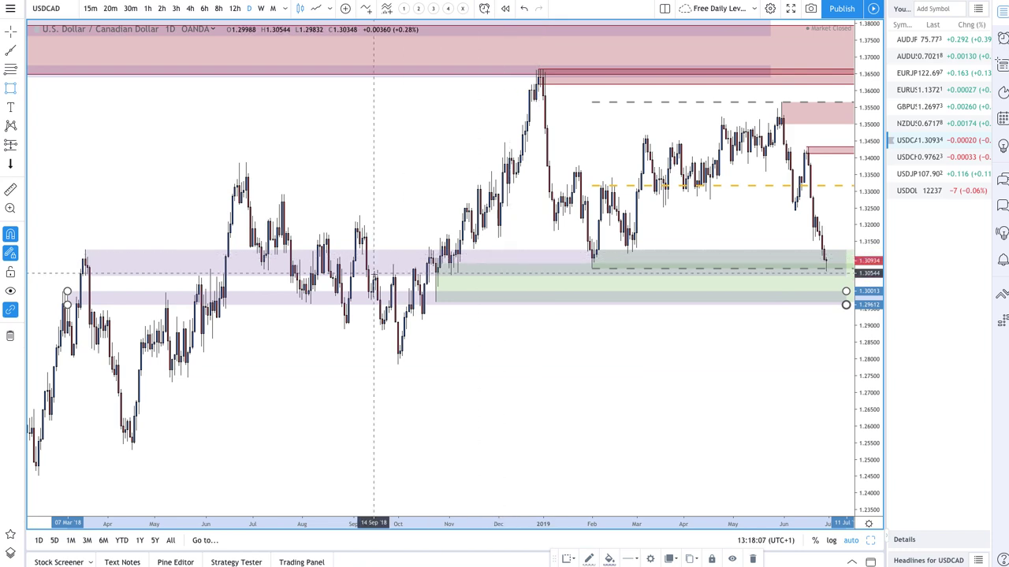
{"action": "scroll", "coordinate": [671, 280], "scroll_direction": "up", "scroll_amount": 1}
{"action": "scroll", "coordinate": [670, 280], "scroll_direction": "up", "scroll_amount": 1}
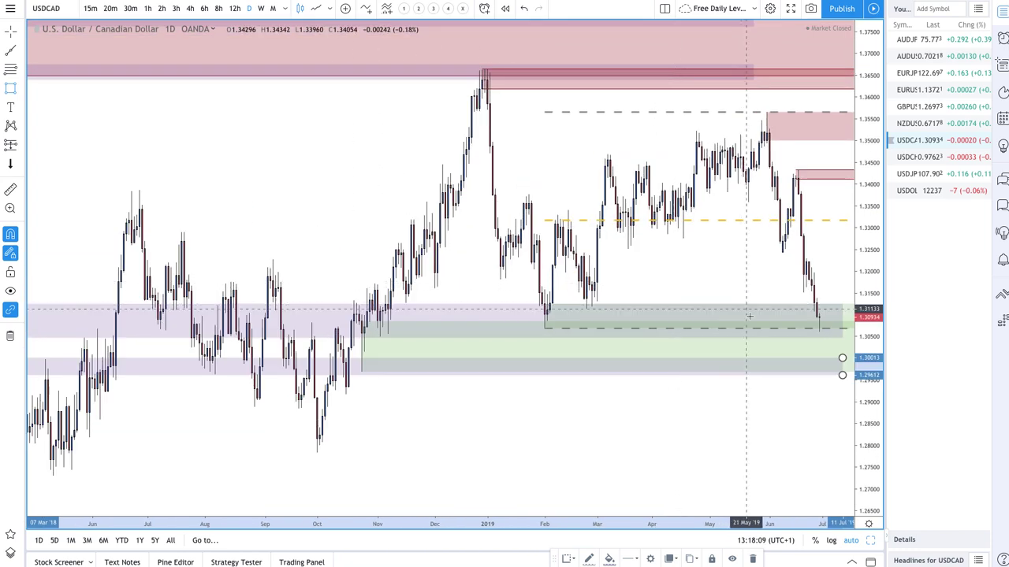
{"action": "scroll", "coordinate": [800, 349], "scroll_direction": "up", "scroll_amount": 2}
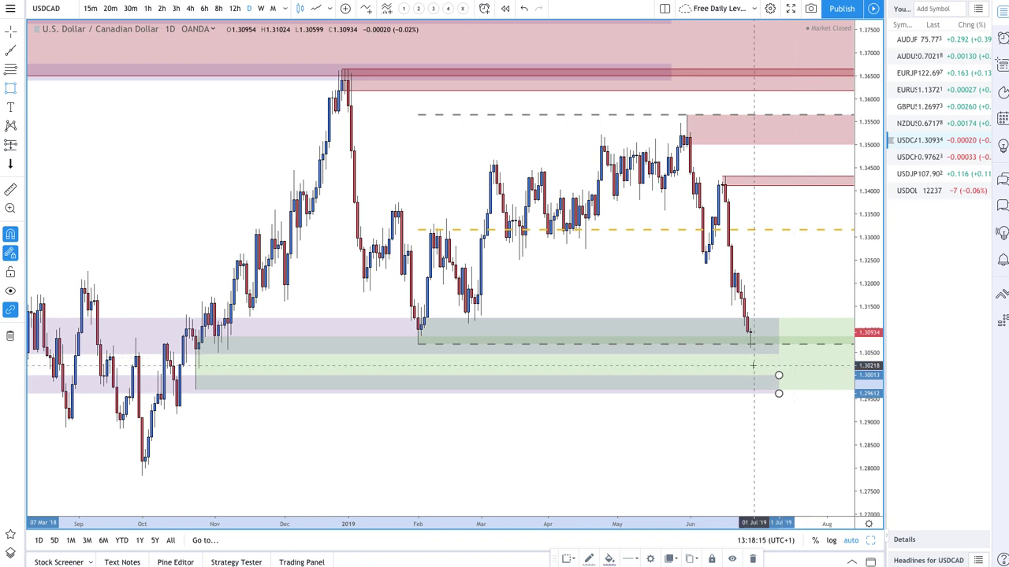
{"action": "scroll", "coordinate": [705, 288], "scroll_direction": "up", "scroll_amount": 1}
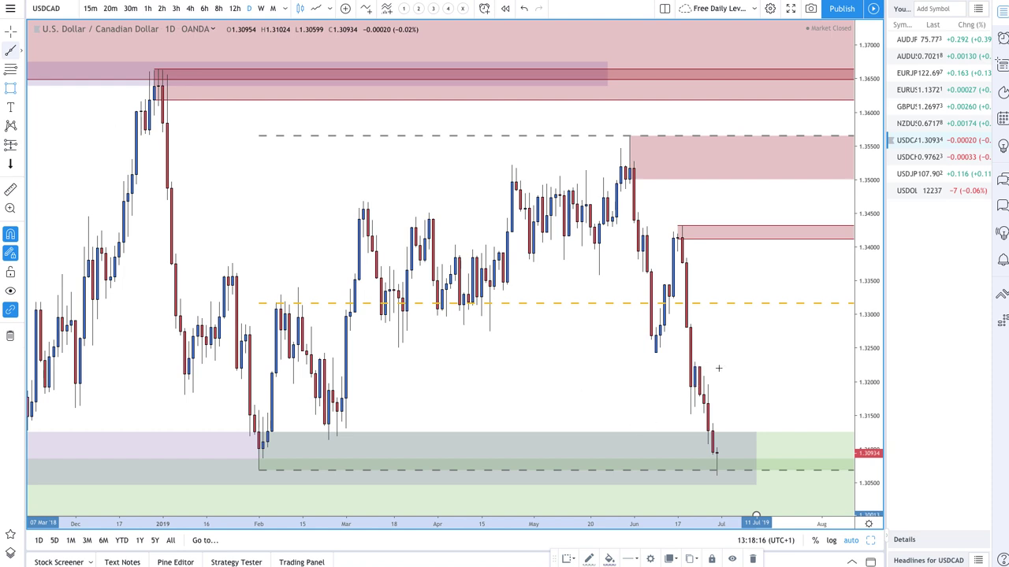
- Draw a rectangle near 1.32 and give it the Supply Zone template
{"action": "mouse_move", "coordinate": [694, 368]}
{"action": "left_mouse_down"}
{"action": "mouse_move", "coordinate": [695, 387]}
{"action": "mouse_move", "coordinate": [694, 363]}
{"action": "left_mouse_up"}
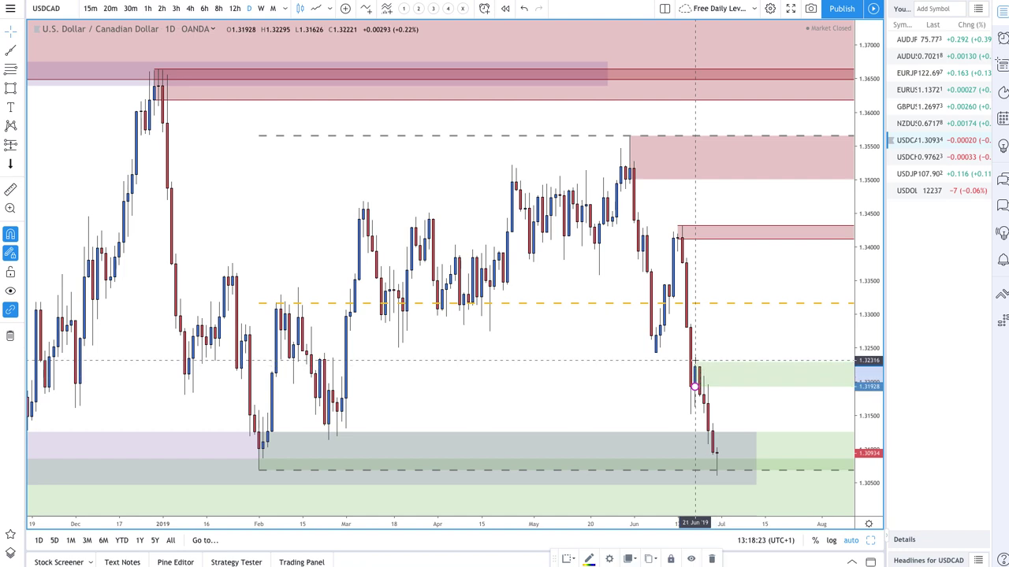
{"action": "left_click", "coordinate": [568, 559]}
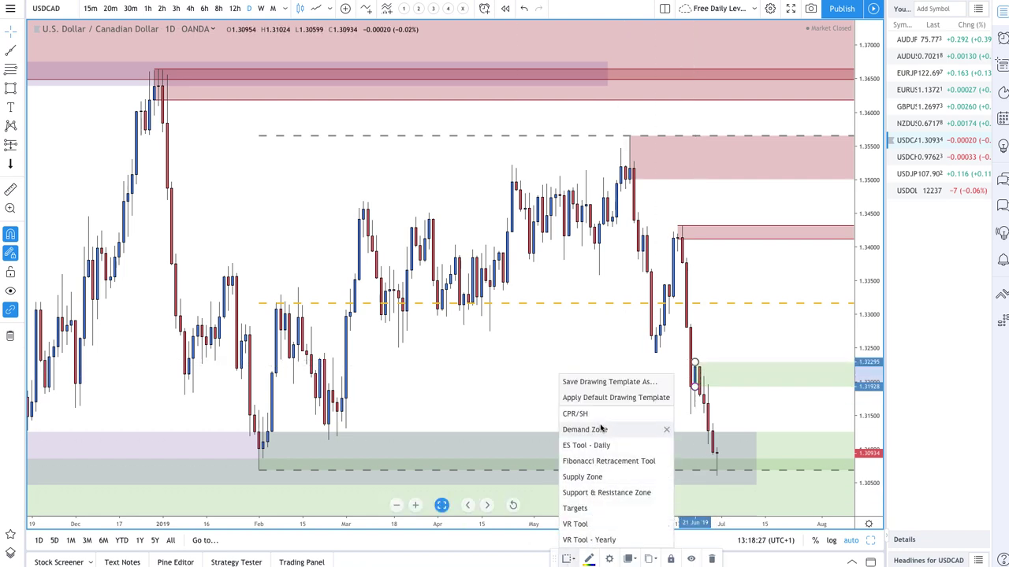
{"action": "left_click", "coordinate": [583, 477]}
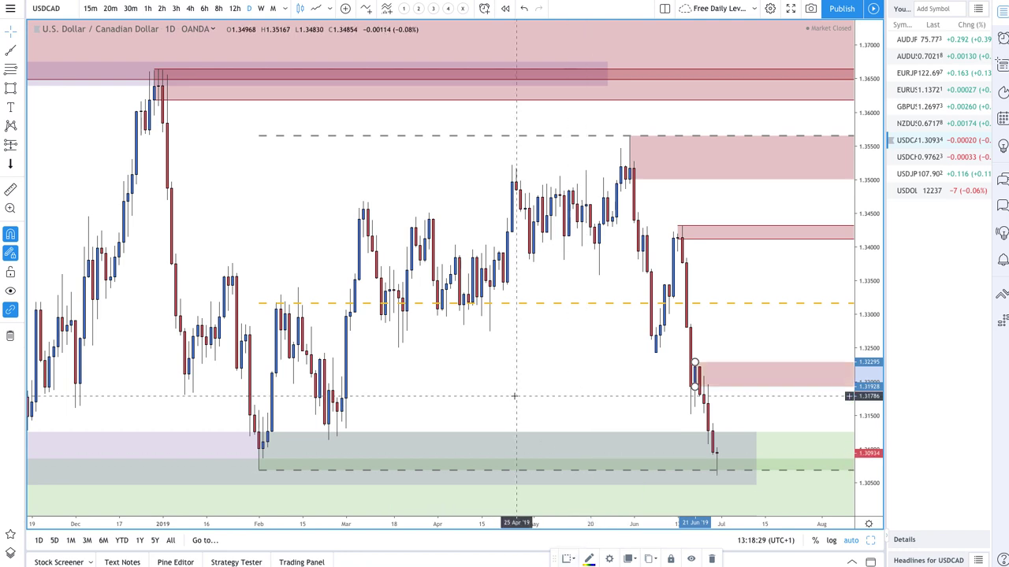
{"action": "scroll", "coordinate": [60, 162], "scroll_direction": "up", "scroll_amount": 2}
- Brush a projected rally into the supply zone that hooks back down
{"action": "left_click", "coordinate": [21, 88]}
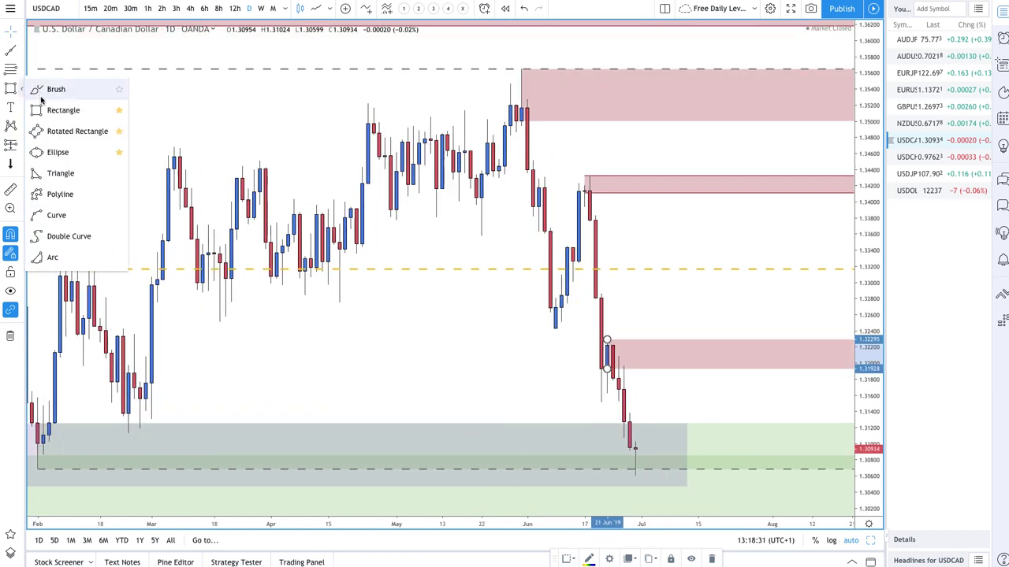
{"action": "left_click", "coordinate": [53, 92]}
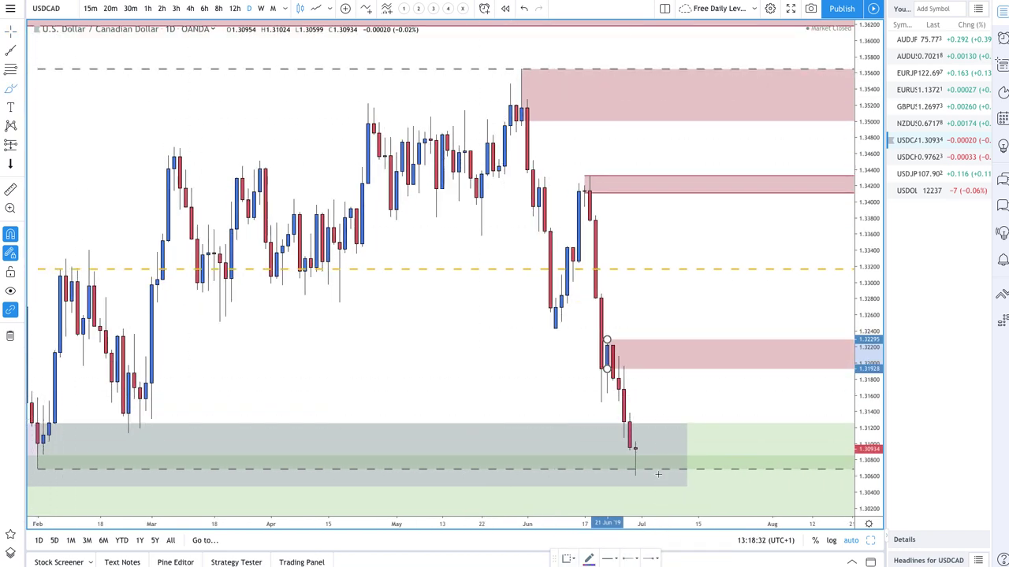
{"action": "mouse_move", "coordinate": [636, 451]}
{"action": "left_mouse_down"}
{"action": "mouse_move", "coordinate": [704, 357]}
{"action": "mouse_move", "coordinate": [732, 445]}
{"action": "mouse_move", "coordinate": [718, 433]}
{"action": "mouse_move", "coordinate": [735, 449]}
{"action": "mouse_move", "coordinate": [744, 428]}
{"action": "left_mouse_up"}
{"action": "scroll", "coordinate": [652, 410], "scroll_direction": "down", "scroll_amount": 3}
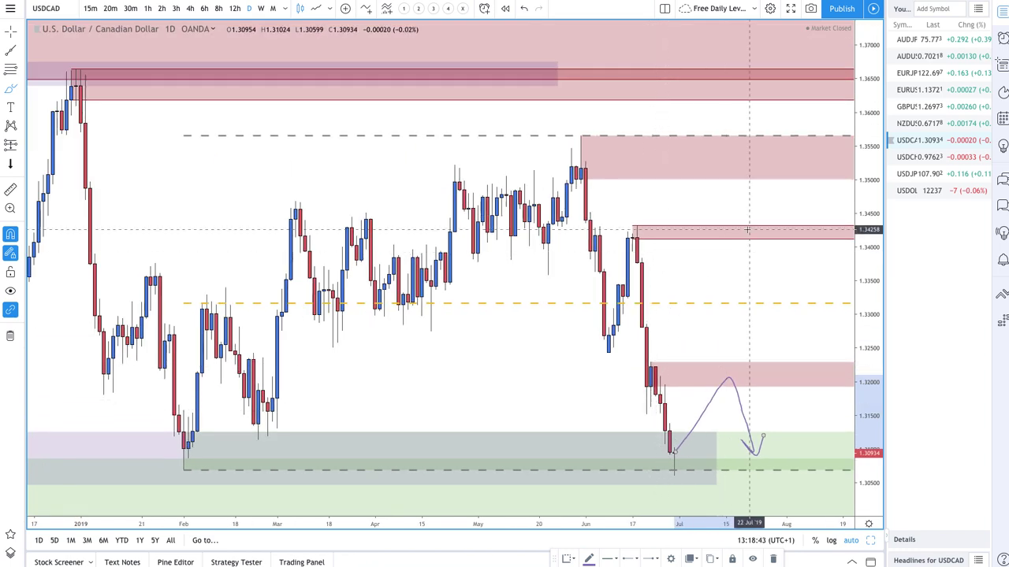
{"action": "scroll", "coordinate": [747, 229], "scroll_direction": "down", "scroll_amount": 4}
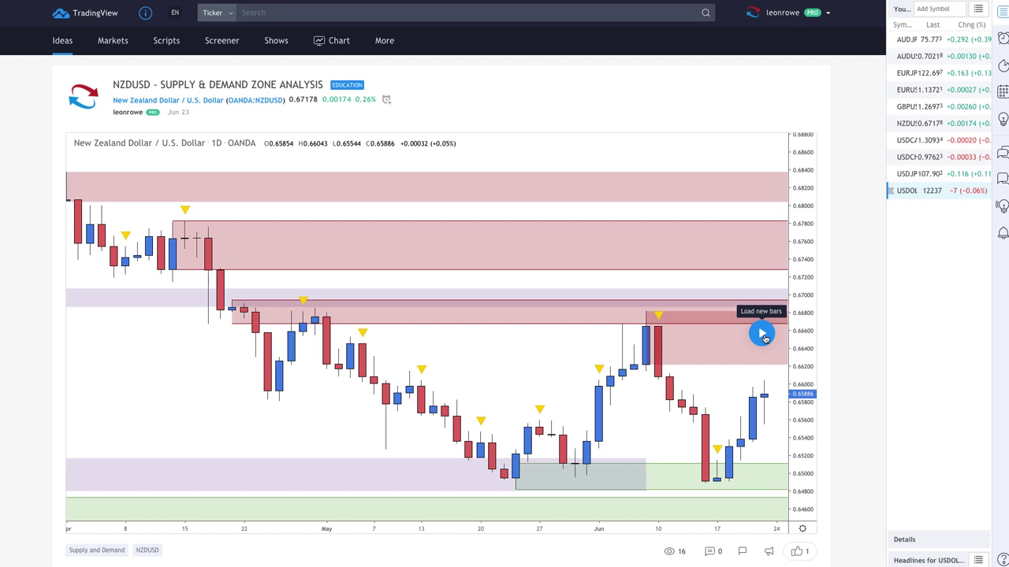
- Load the newer price bars on the NZDUSD idea chart
{"action": "left_click", "coordinate": [761, 334]}
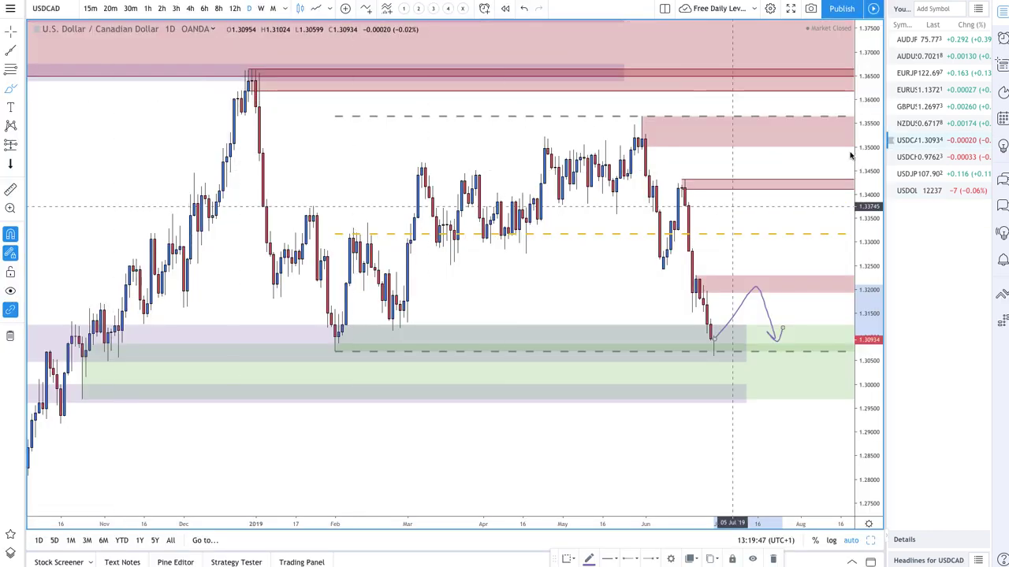
- Switch the chart to NZDUSD
{"action": "left_click", "coordinate": [899, 125]}
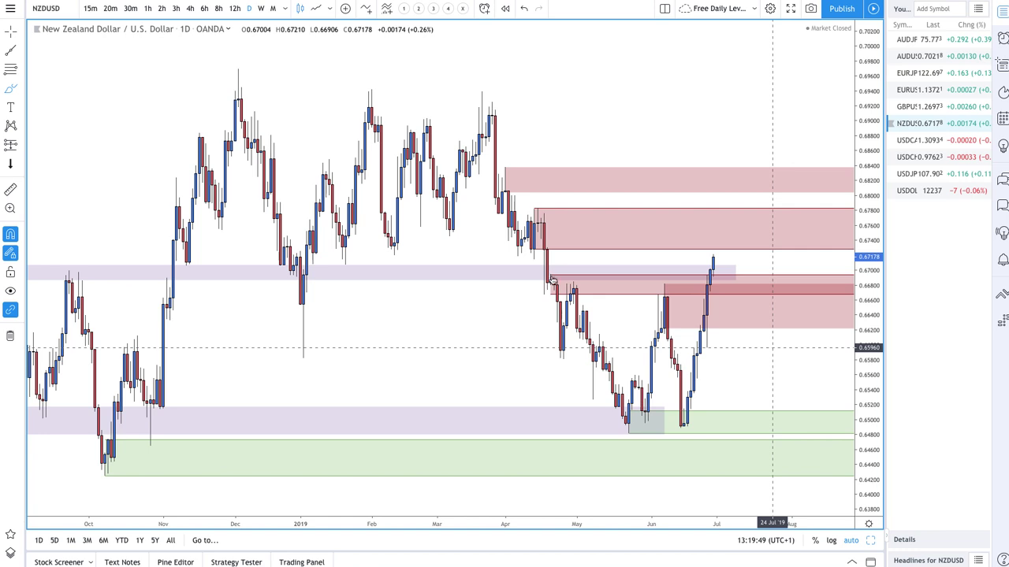
{"action": "scroll", "coordinate": [552, 281], "scroll_direction": "up", "scroll_amount": 2}
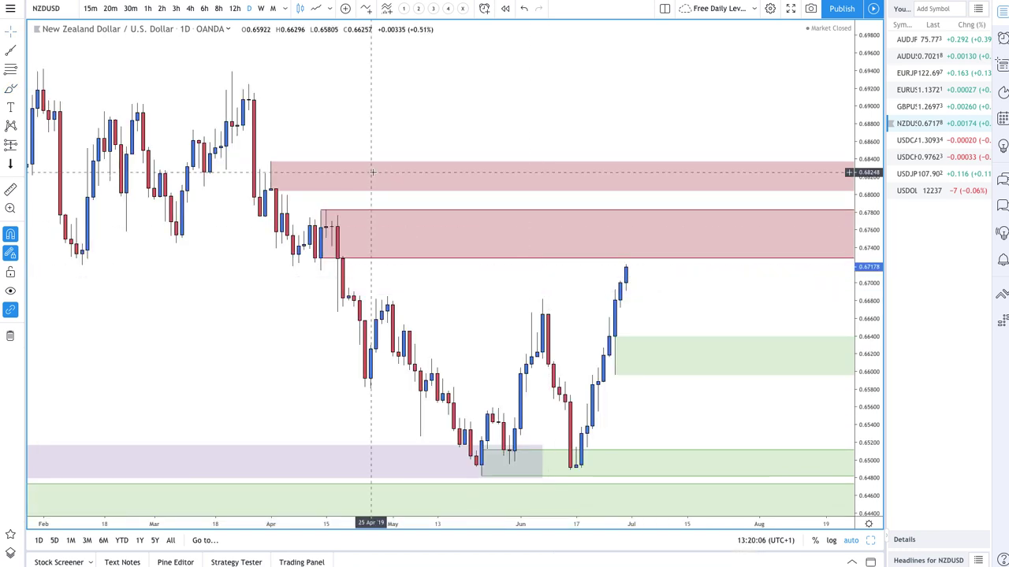
{"action": "scroll", "coordinate": [88, 168], "scroll_direction": "down", "scroll_amount": 1}
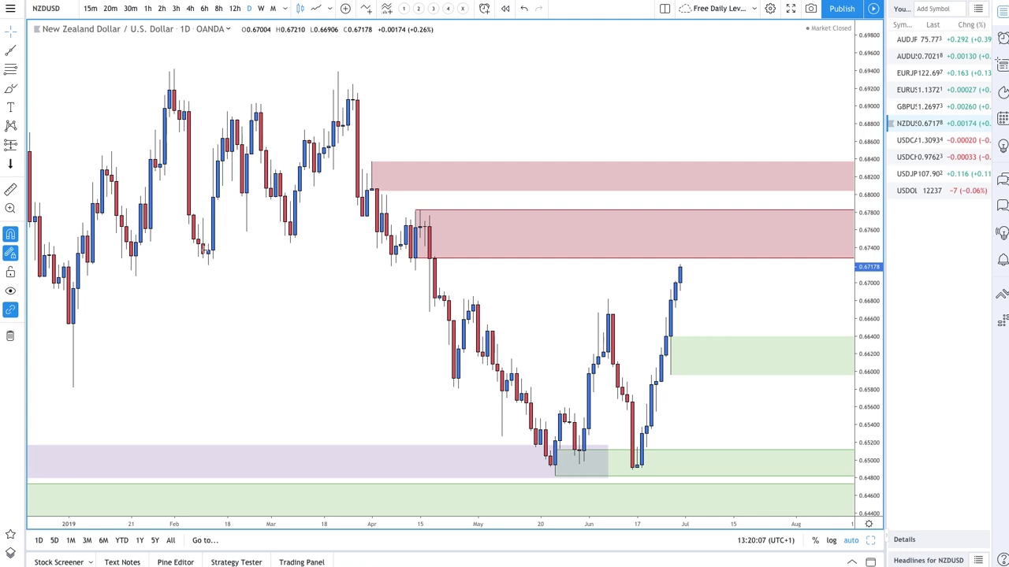
- Draw a thin zone at 0.6723–0.6743 and stretch it from 21 Jan to 09 Aug
{"action": "left_click", "coordinate": [204, 255]}
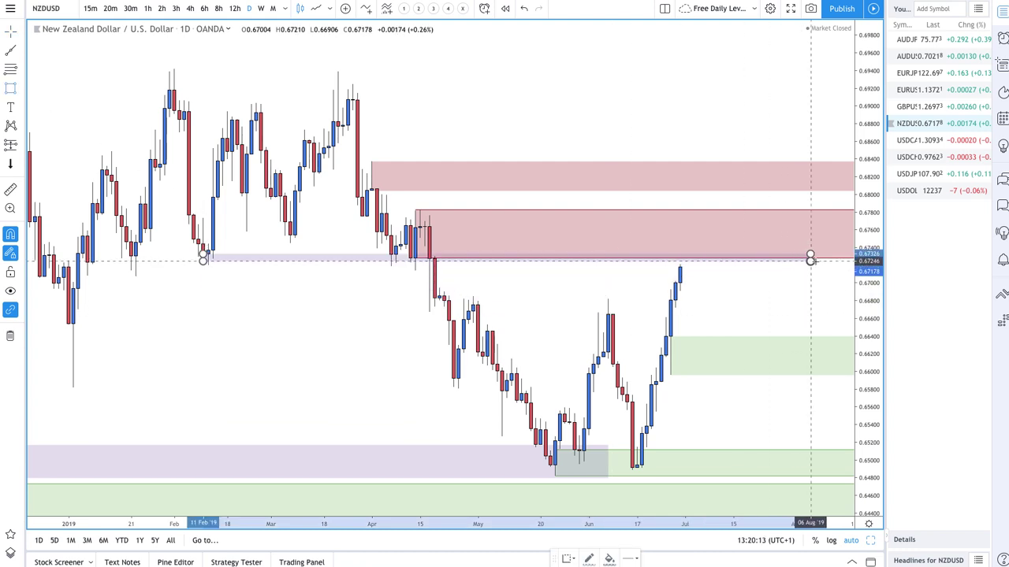
{"action": "left_click", "coordinate": [815, 261]}
{"action": "left_click_drag", "start_coordinate": [814, 261], "coordinate": [825, 262]}
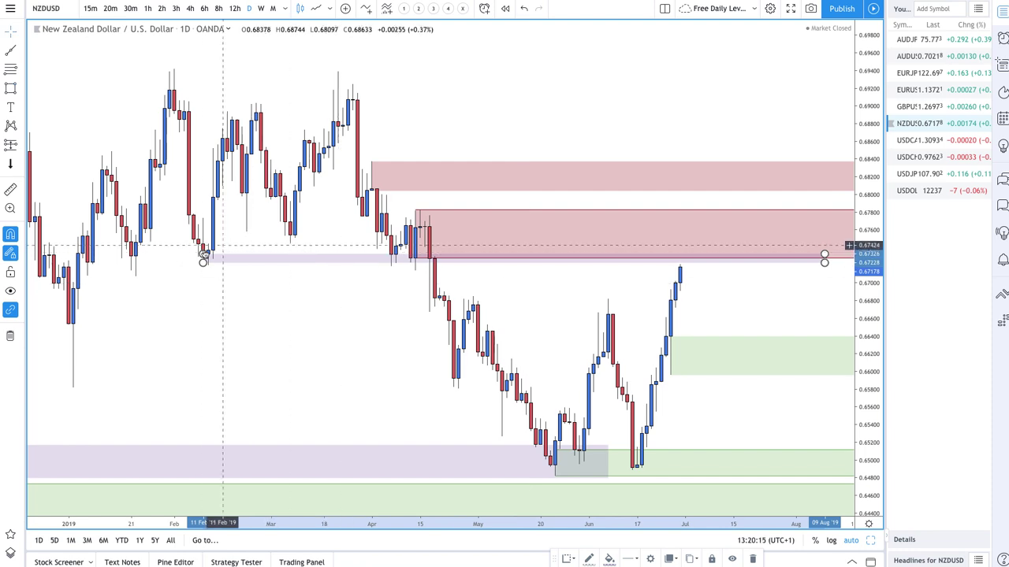
{"action": "left_click_drag", "start_coordinate": [202, 255], "coordinate": [131, 245]}
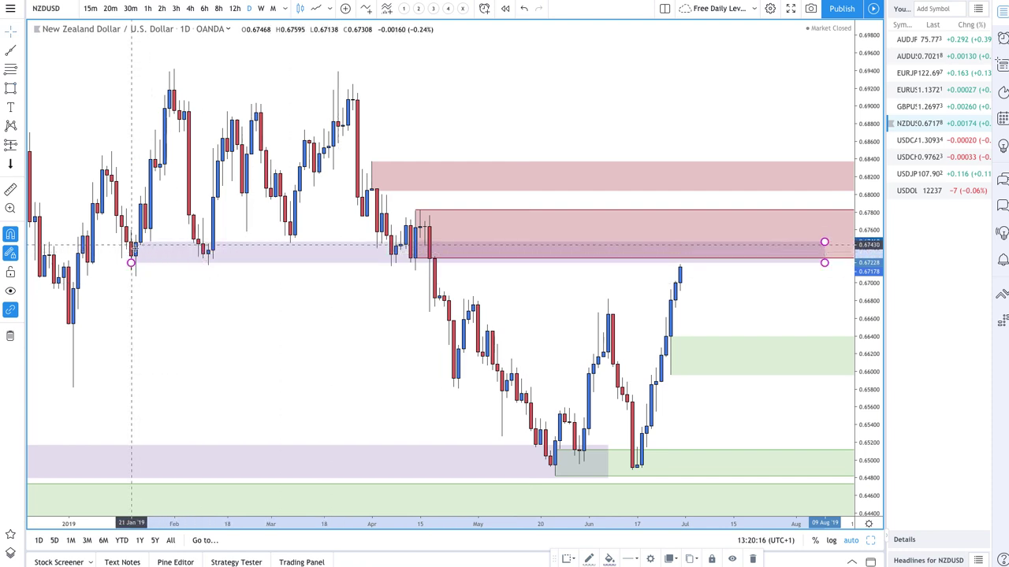
{"action": "left_click_drag", "start_coordinate": [131, 245], "coordinate": [126, 251]}
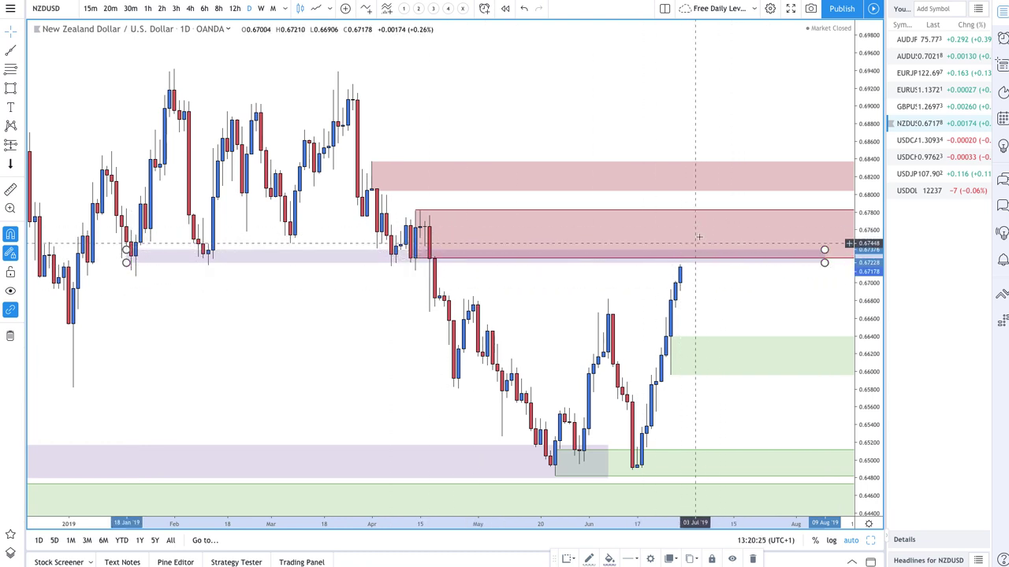
{"action": "scroll", "coordinate": [611, 303], "scroll_direction": "up", "scroll_amount": 4}
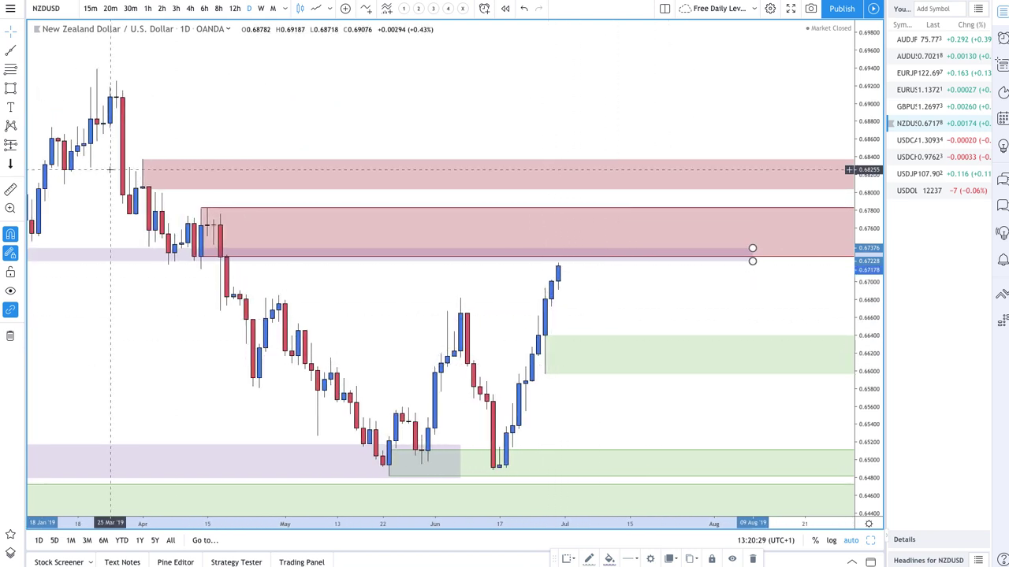
- Brush a path dipping into the green zone then rising, and enlarge the lower green zone to about 0.6565
{"action": "left_click", "coordinate": [22, 92]}
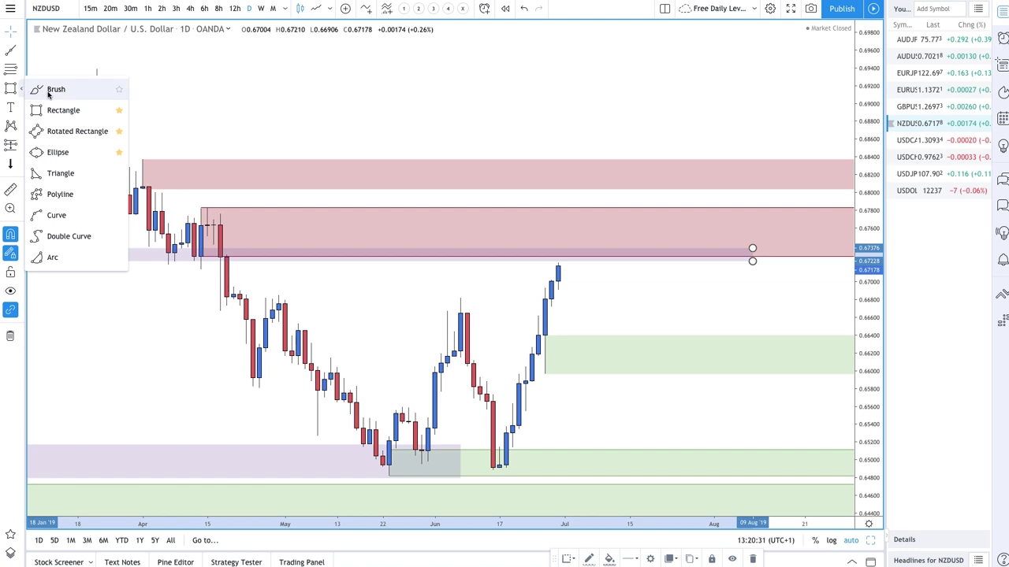
{"action": "left_click", "coordinate": [48, 90]}
{"action": "mouse_move", "coordinate": [558, 266]}
{"action": "left_mouse_down"}
{"action": "mouse_move", "coordinate": [572, 281]}
{"action": "mouse_move", "coordinate": [585, 361]}
{"action": "mouse_move", "coordinate": [691, 309]}
{"action": "mouse_move", "coordinate": [684, 325]}
{"action": "left_mouse_up"}
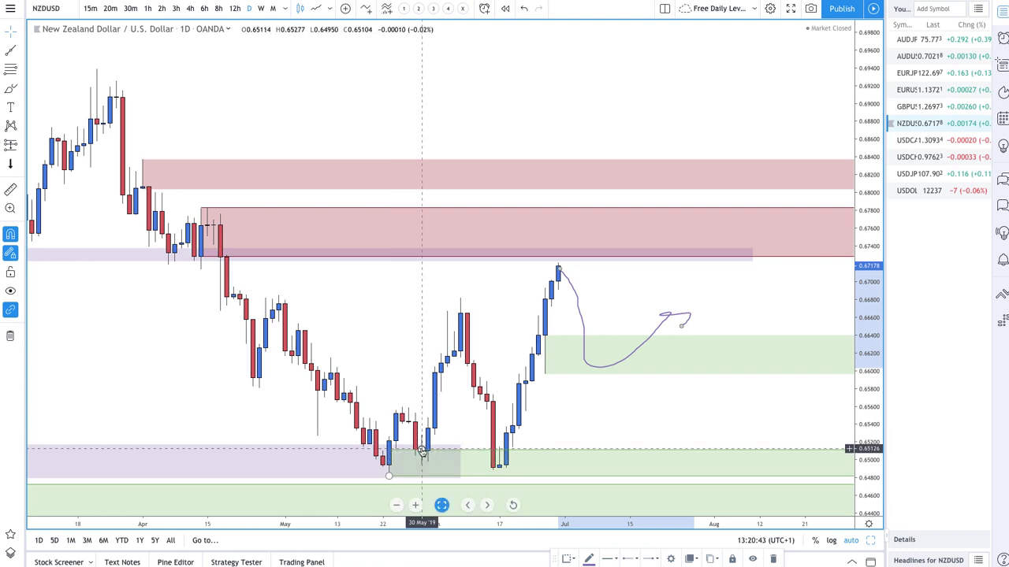
{"action": "left_click", "coordinate": [492, 402]}
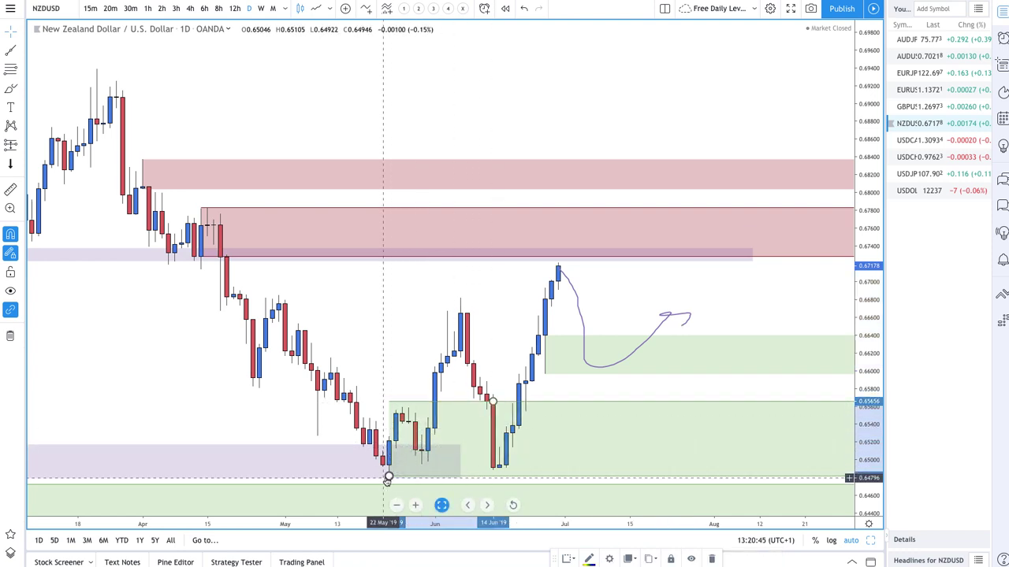
{"action": "left_click_drag", "start_coordinate": [387, 478], "coordinate": [389, 479]}
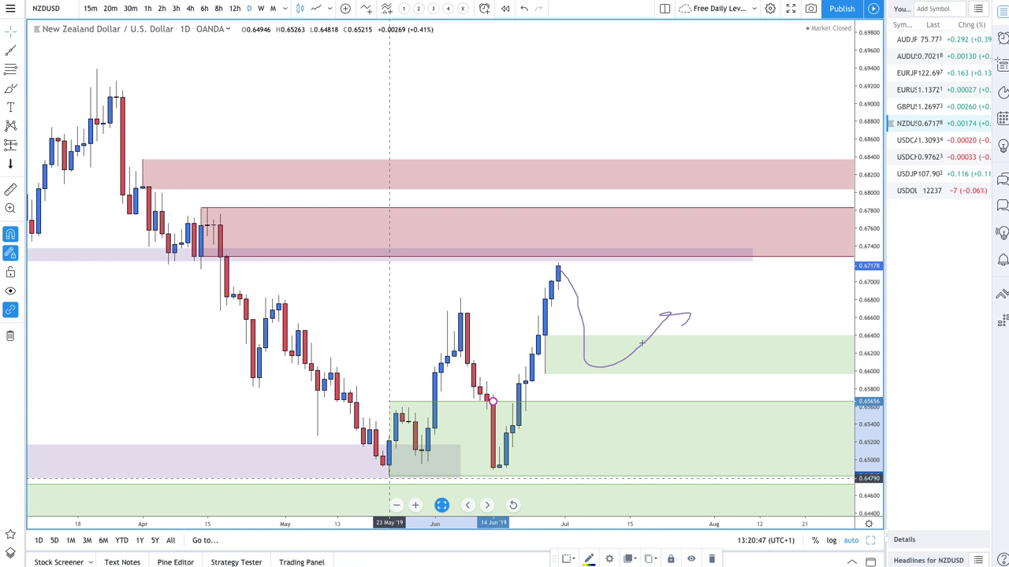
- Draw a thin purple rectangle zone near 0.6555
{"action": "left_click", "coordinate": [23, 90]}
{"action": "left_click", "coordinate": [49, 109]}
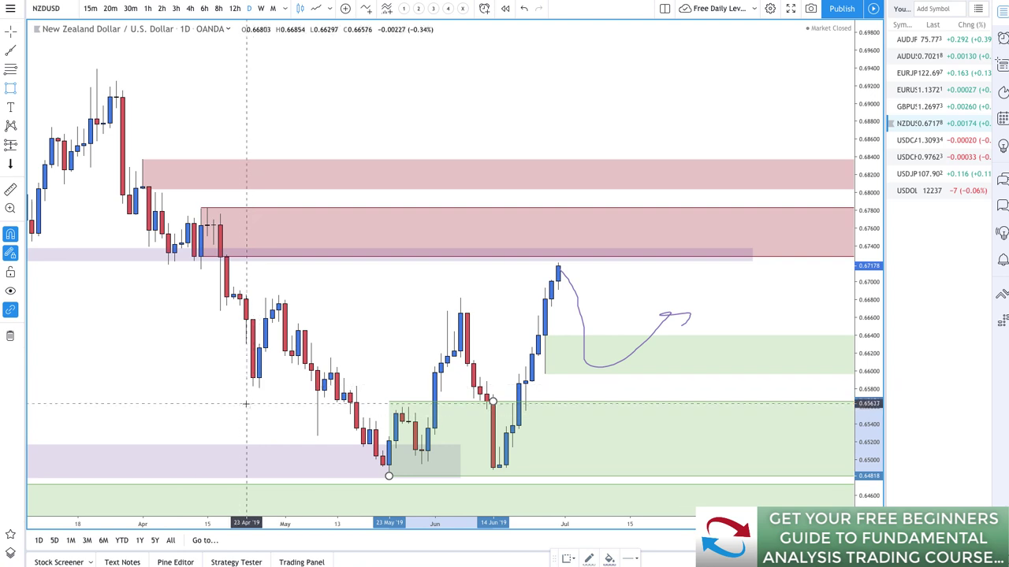
{"action": "mouse_move", "coordinate": [233, 404]}
{"action": "left_mouse_down"}
{"action": "mouse_move", "coordinate": [462, 453]}
{"action": "mouse_move", "coordinate": [586, 416]}
{"action": "mouse_move", "coordinate": [674, 424]}
{"action": "mouse_move", "coordinate": [713, 415]}
{"action": "left_mouse_up"}
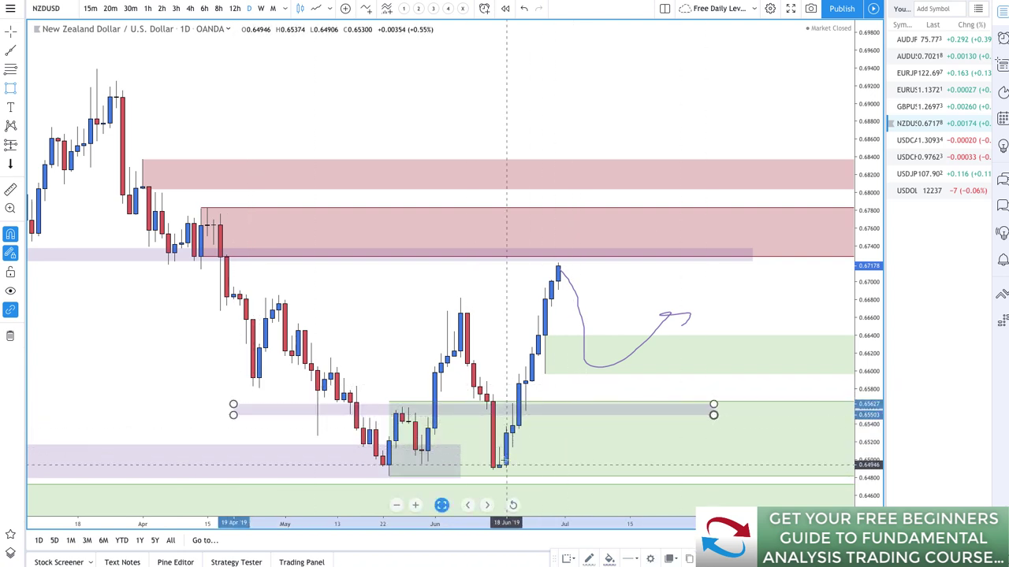
- Extend the lower purple zone further to the right
{"action": "left_click_drag", "start_coordinate": [462, 445], "coordinate": [739, 457]}
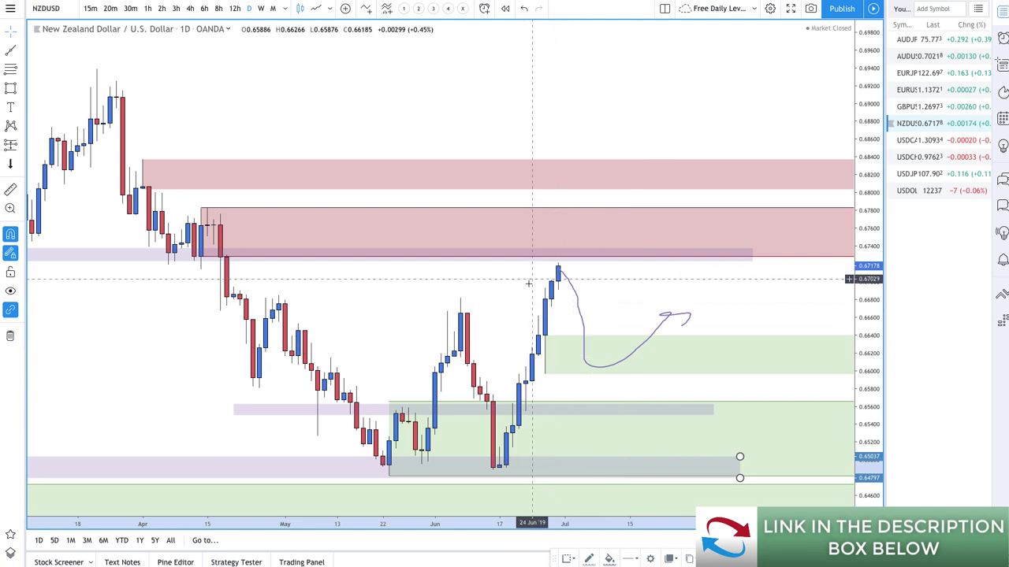
{"action": "scroll", "coordinate": [528, 282], "scroll_direction": "down", "scroll_amount": 4}
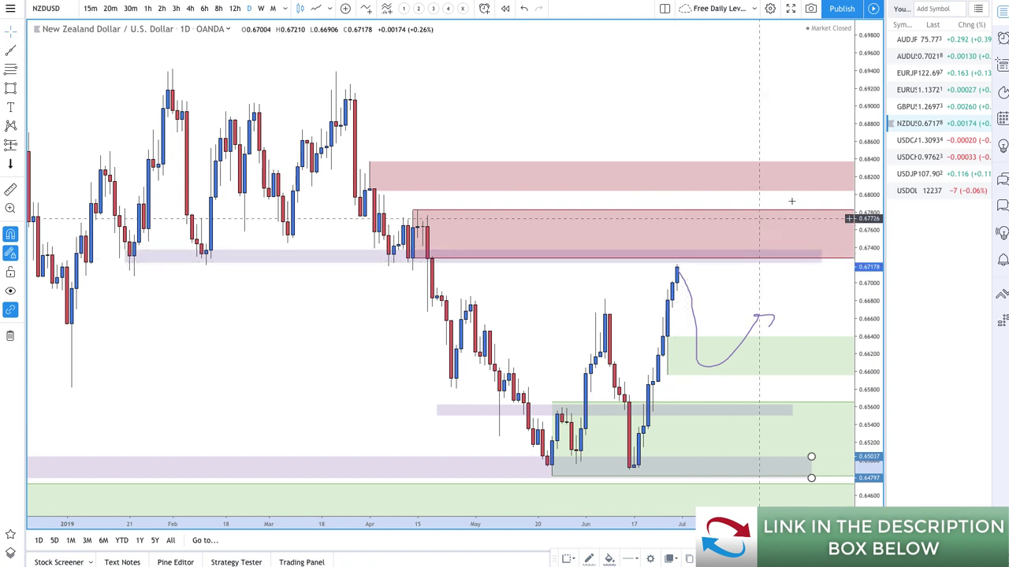
{"action": "scroll", "coordinate": [622, 454], "scroll_direction": "up", "scroll_amount": 5}
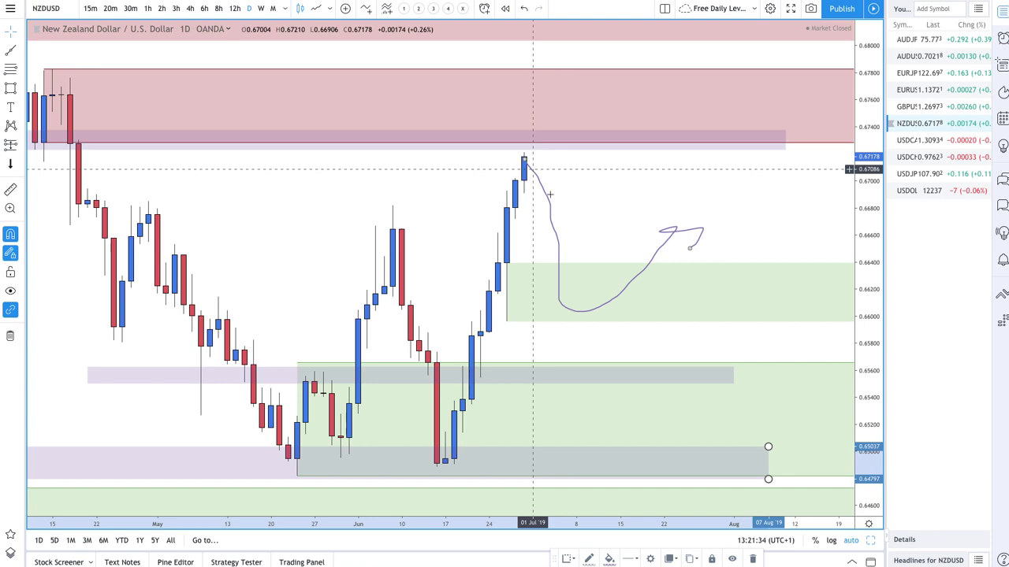
{"action": "scroll", "coordinate": [533, 169], "scroll_direction": "down", "scroll_amount": 3}
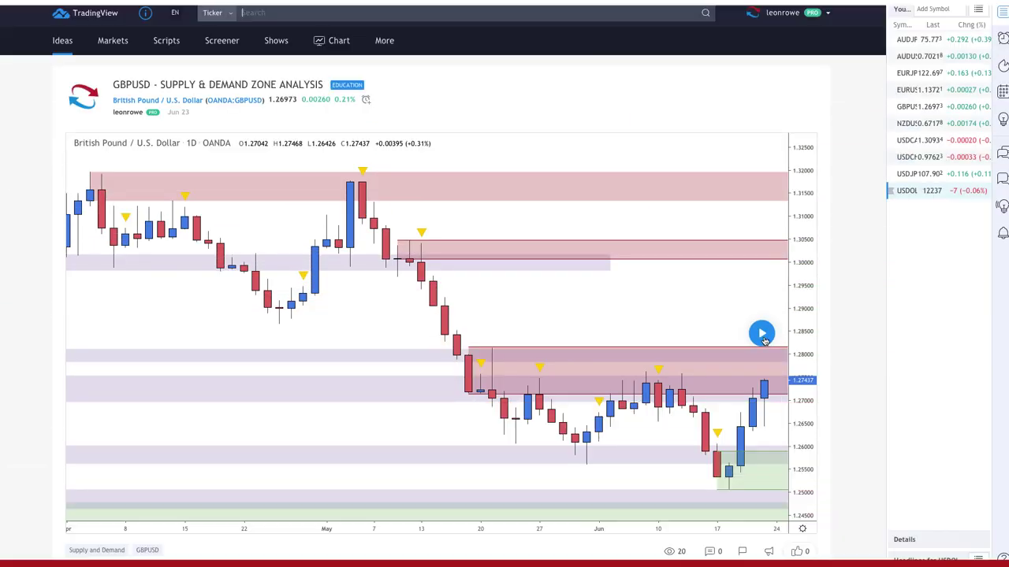
- Play the GBPUSD idea chart forward to reveal its newest bars
{"action": "left_click", "coordinate": [762, 334]}
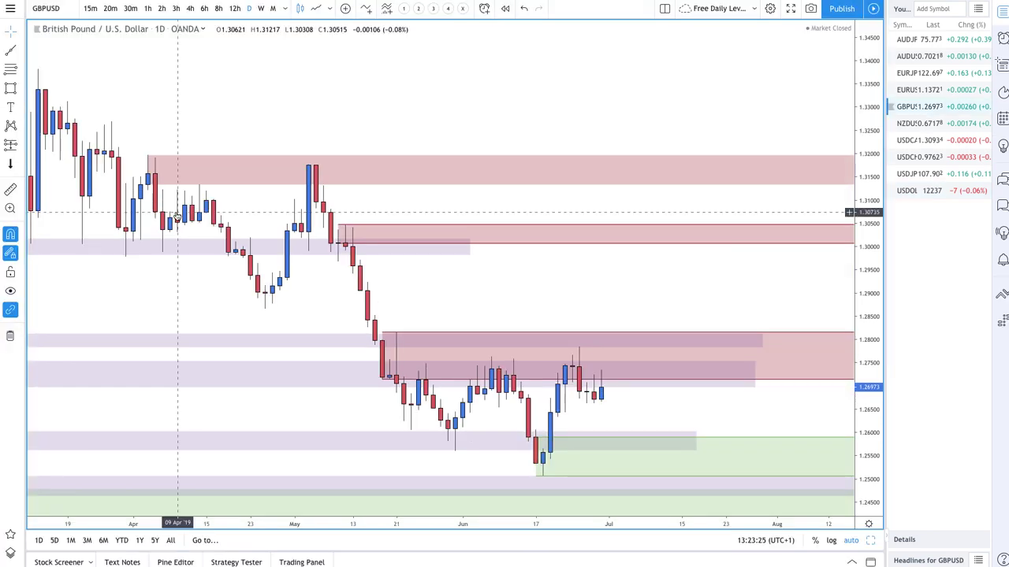
- Brush a GBPUSD projection rising into the red zone then falling, plus an alternative path toward 1.305
{"action": "left_click", "coordinate": [24, 90]}
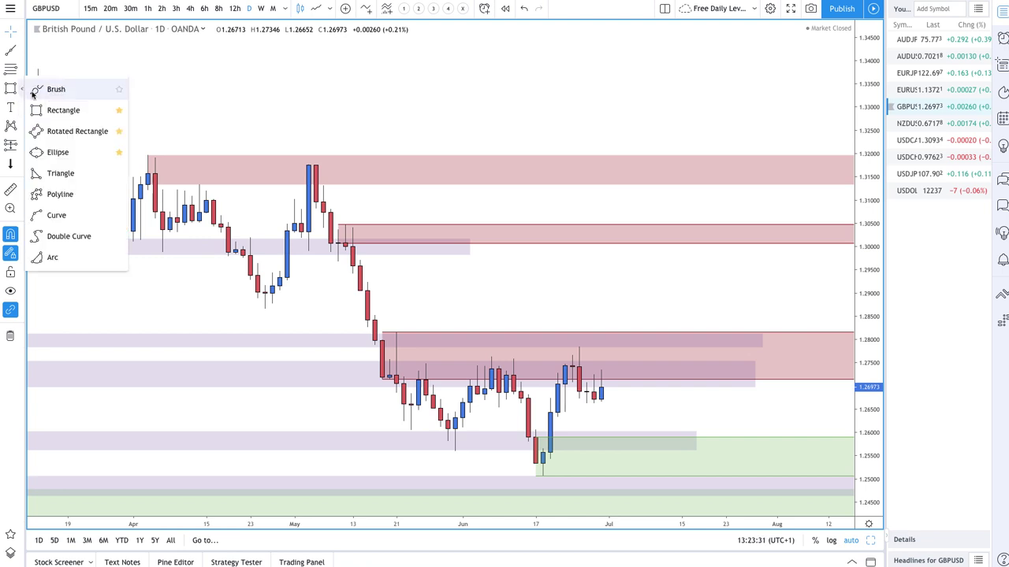
{"action": "left_click", "coordinate": [43, 90]}
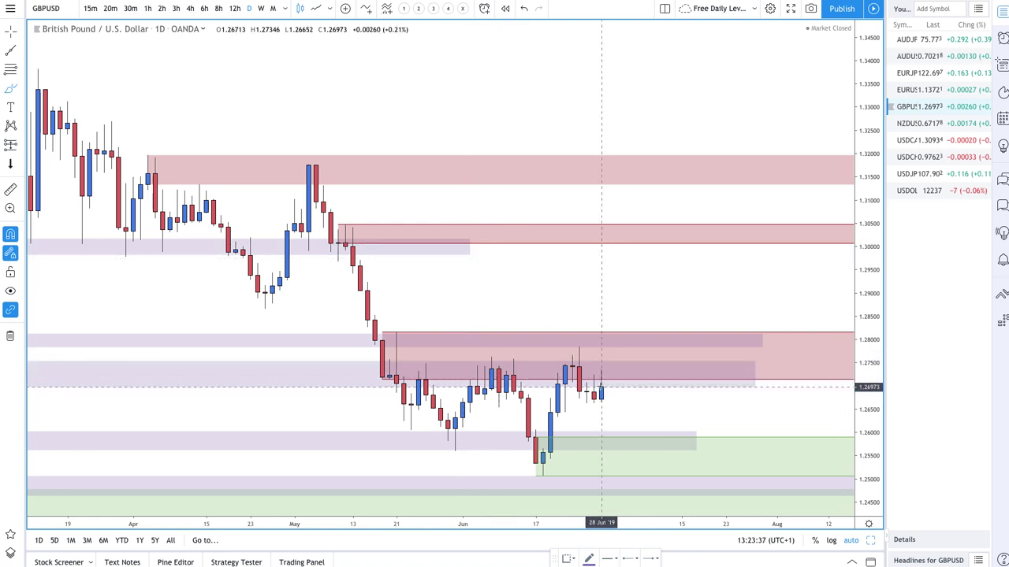
{"action": "mouse_move", "coordinate": [602, 386]}
{"action": "left_mouse_down"}
{"action": "mouse_move", "coordinate": [636, 341]}
{"action": "mouse_move", "coordinate": [656, 405]}
{"action": "mouse_move", "coordinate": [674, 392]}
{"action": "left_mouse_up"}
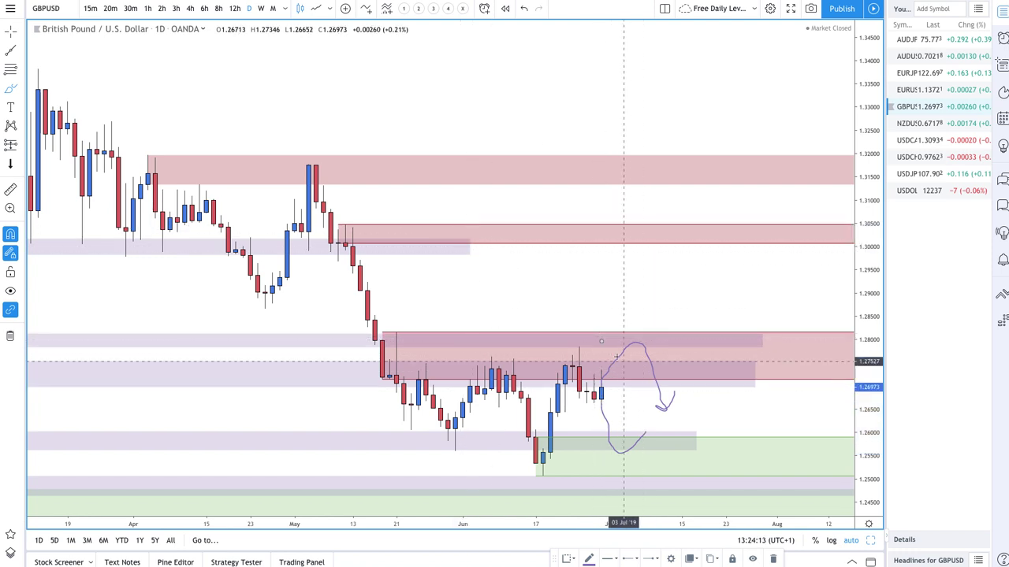
{"action": "mouse_move", "coordinate": [624, 311]}
{"action": "left_mouse_down"}
{"action": "mouse_move", "coordinate": [675, 229]}
{"action": "mouse_move", "coordinate": [699, 281]}
{"action": "mouse_move", "coordinate": [711, 280]}
{"action": "left_mouse_up"}
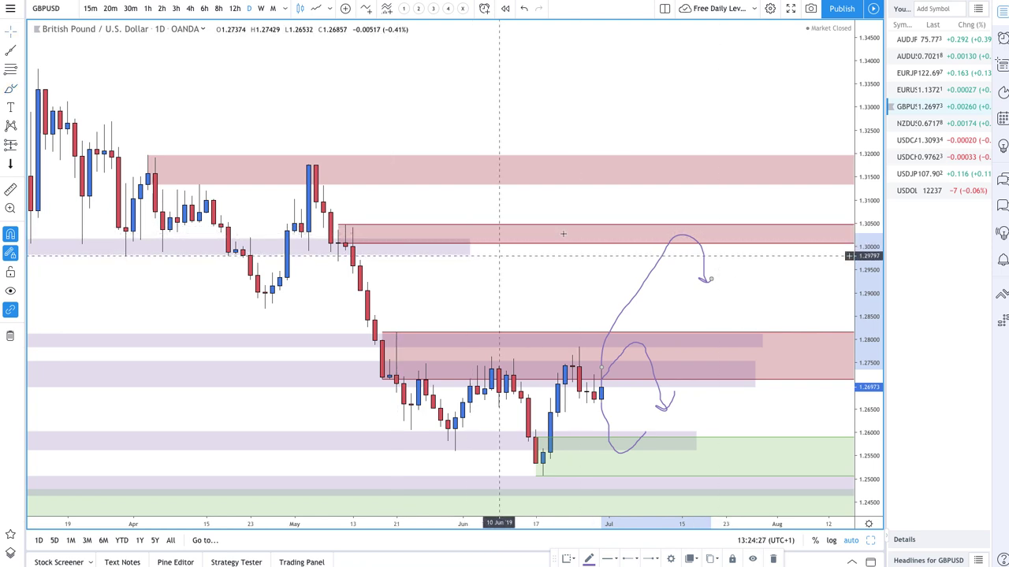
- Extend the purple zone near 1.30 rightward and delete the alternative projection curve
{"action": "left_click_drag", "start_coordinate": [468, 254], "coordinate": [740, 260]}
{"action": "left_click", "coordinate": [705, 277]}
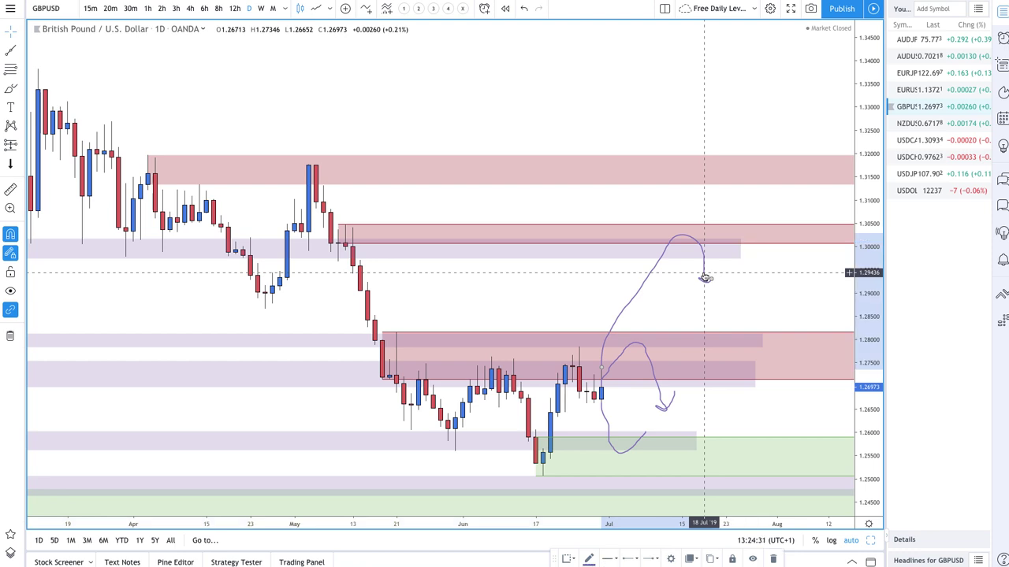
{"action": "key", "text": "Delete"}
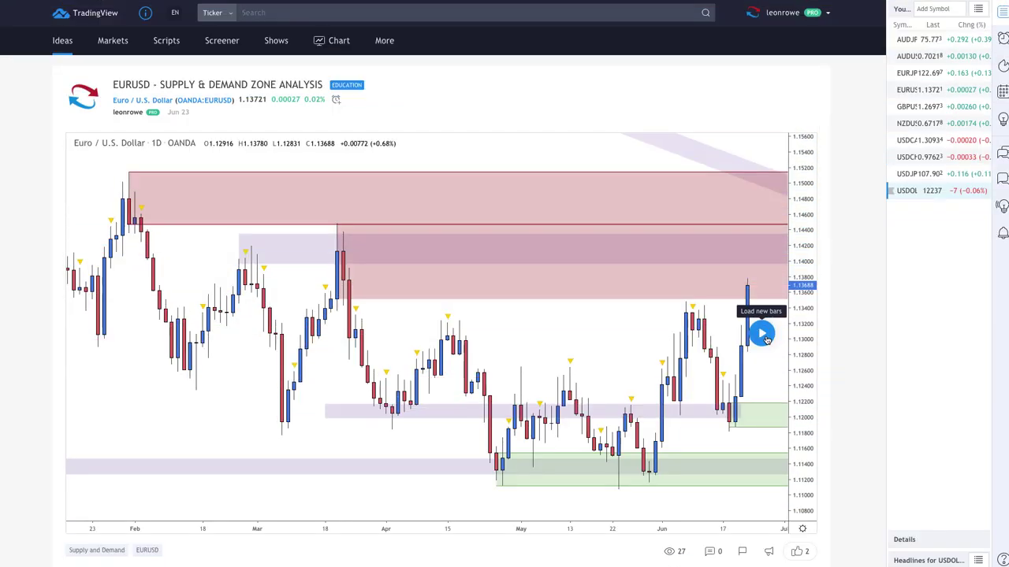
{"action": "left_click", "coordinate": [762, 334]}
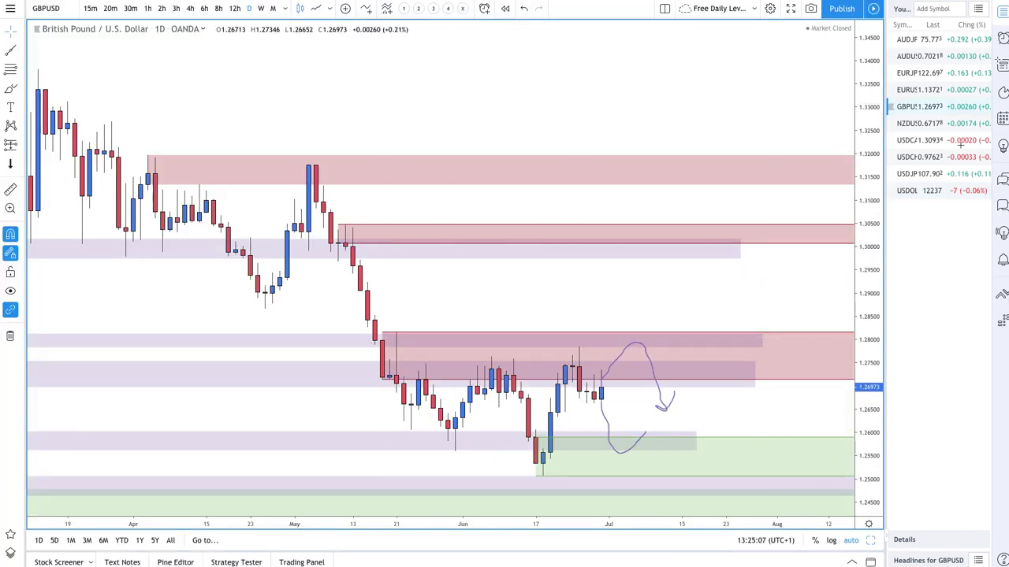
- On EURUSD daily, brush three arrows: a rise-and-drop in supply, a demand bounce, a climb to the trend band
{"action": "key", "text": "Up"}
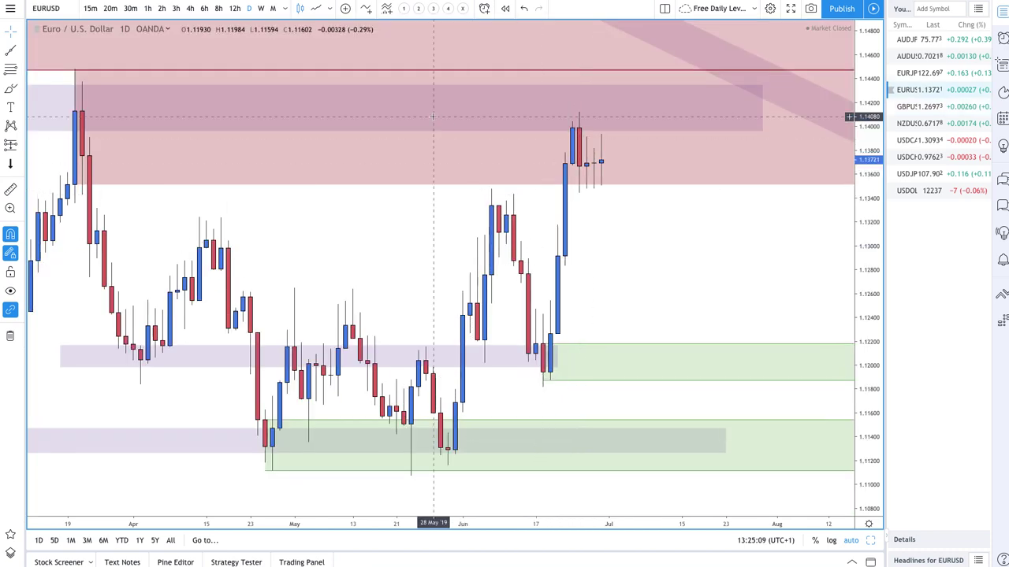
{"action": "scroll", "coordinate": [305, 243], "scroll_direction": "down", "scroll_amount": 5}
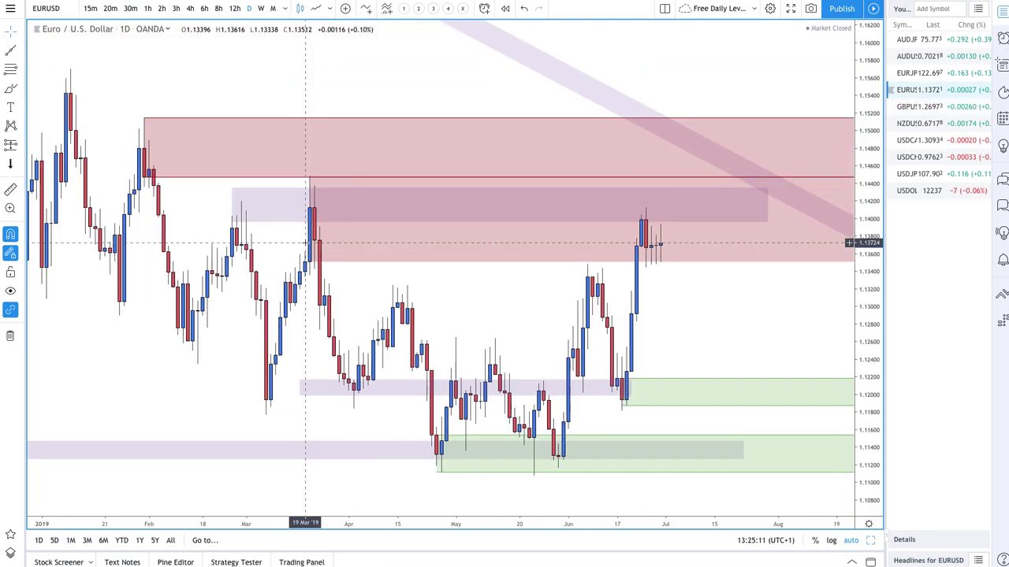
{"action": "left_click", "coordinate": [10, 90]}
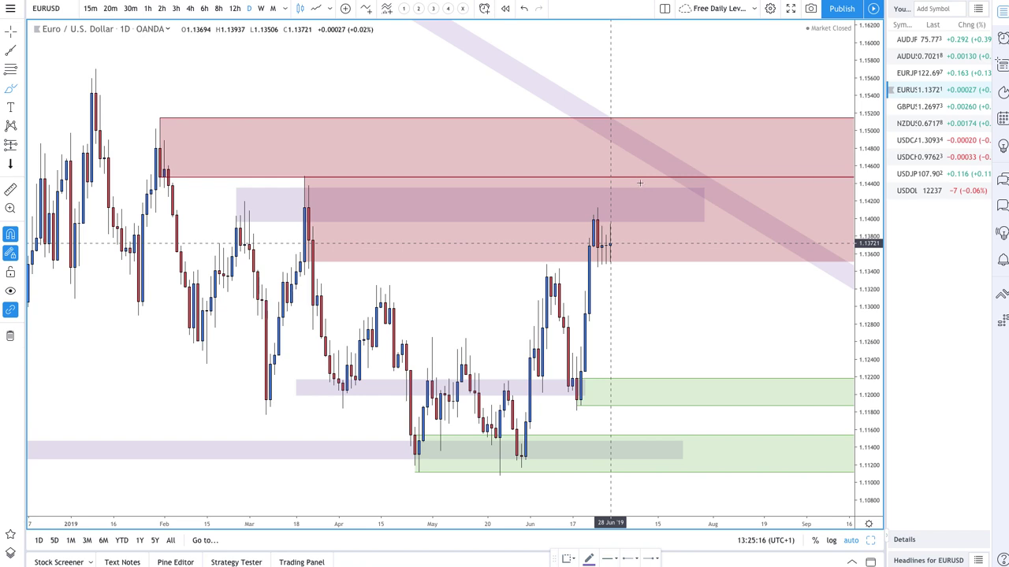
{"action": "left_click_drag", "start_coordinate": [611, 241], "coordinate": [668, 240]}
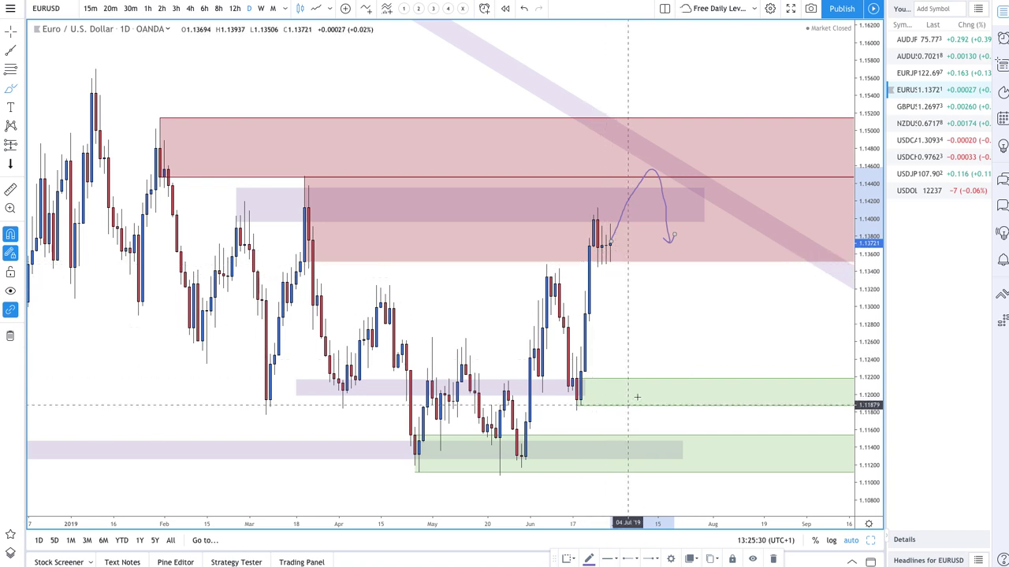
{"action": "mouse_move", "coordinate": [639, 394]}
{"action": "left_mouse_down"}
{"action": "mouse_move", "coordinate": [671, 355]}
{"action": "mouse_move", "coordinate": [679, 363]}
{"action": "left_mouse_up"}
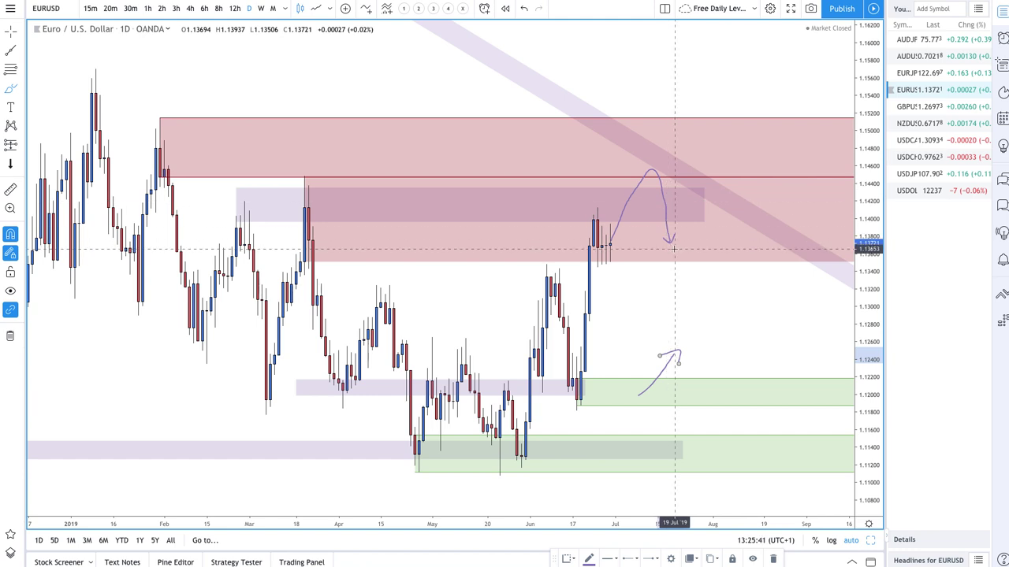
{"action": "mouse_move", "coordinate": [674, 249]}
{"action": "left_mouse_down"}
{"action": "mouse_move", "coordinate": [730, 195]}
{"action": "mouse_move", "coordinate": [733, 218]}
{"action": "left_mouse_up"}
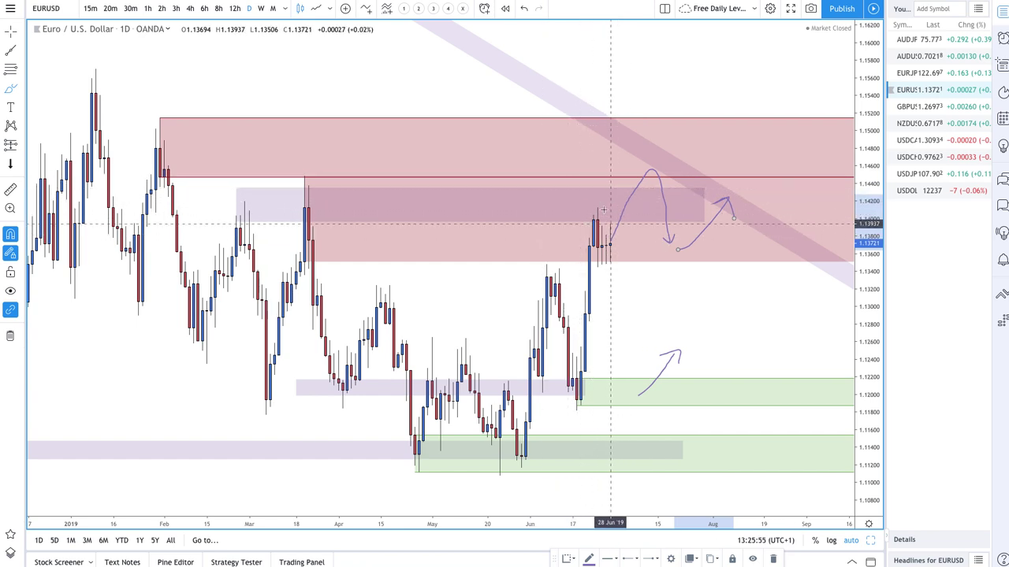
- Check EURUSD on the 4-hour timeframe, then return to the daily chart
{"action": "left_click", "coordinate": [190, 9]}
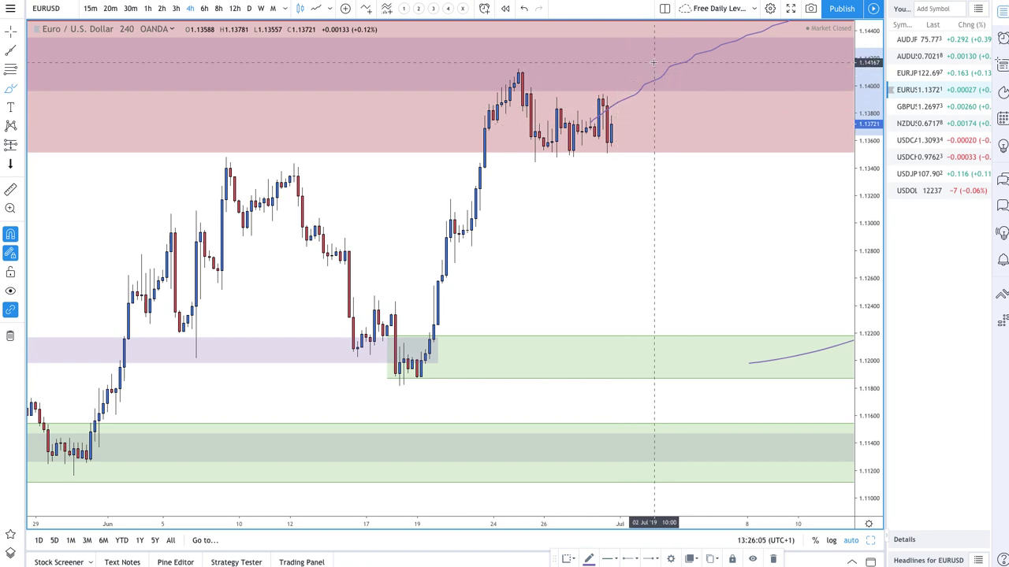
{"action": "scroll", "coordinate": [654, 62], "scroll_direction": "down", "scroll_amount": 3}
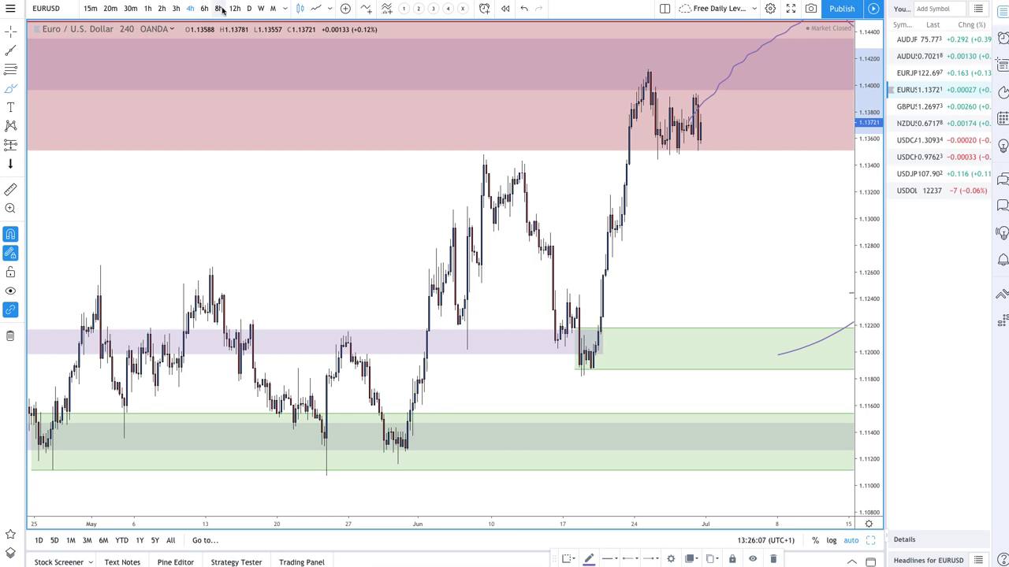
{"action": "left_click", "coordinate": [249, 8]}
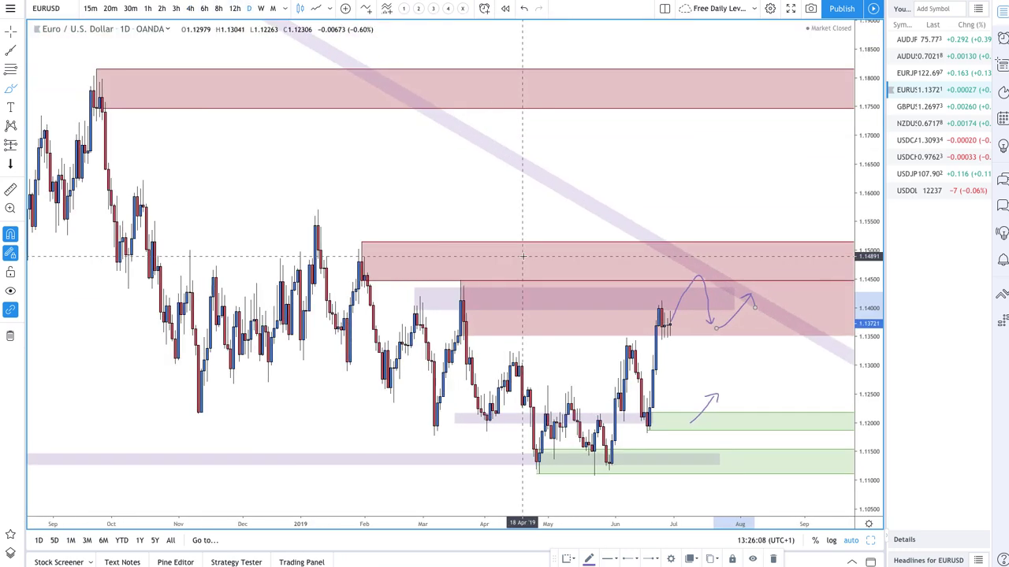
{"action": "scroll", "coordinate": [522, 256], "scroll_direction": "up", "scroll_amount": 2}
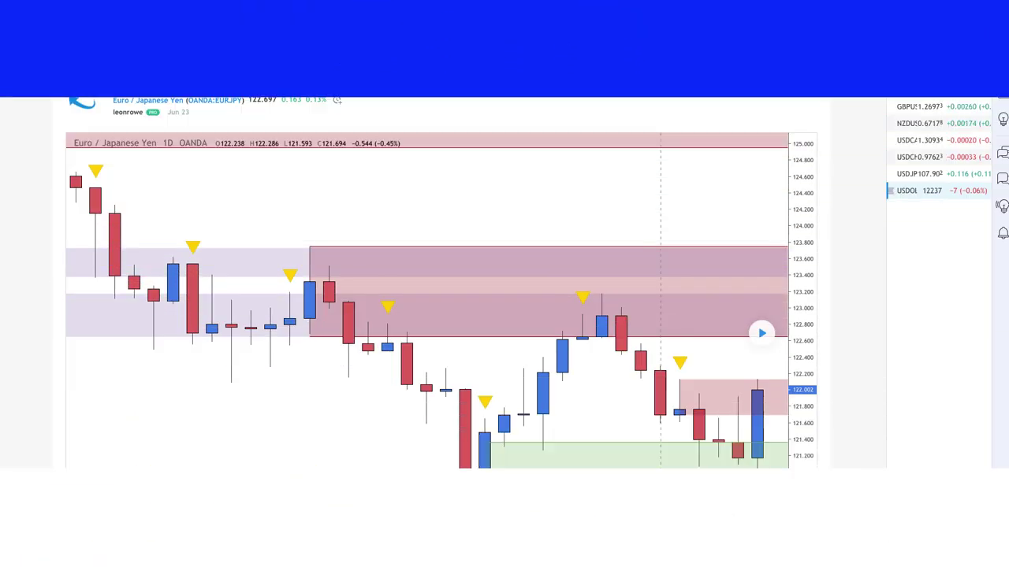
- Load the newer bars onto the EURJPY supply and demand idea chart
{"action": "left_click", "coordinate": [763, 334]}
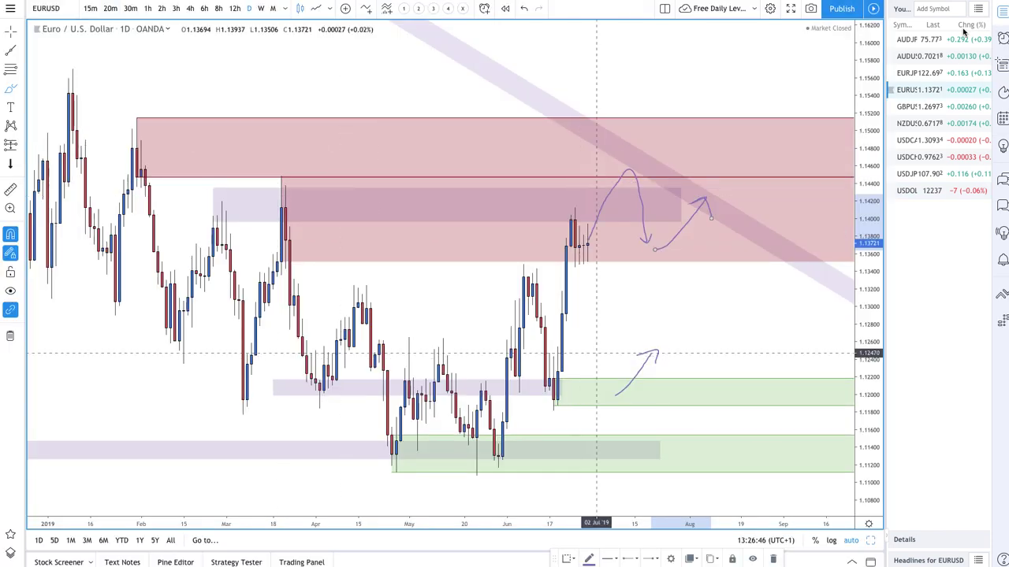
- On EURJPY, mark a green demand zone from 25 Jun near 121.654–122.310 and sketch a drop into it
{"action": "left_click", "coordinate": [919, 73]}
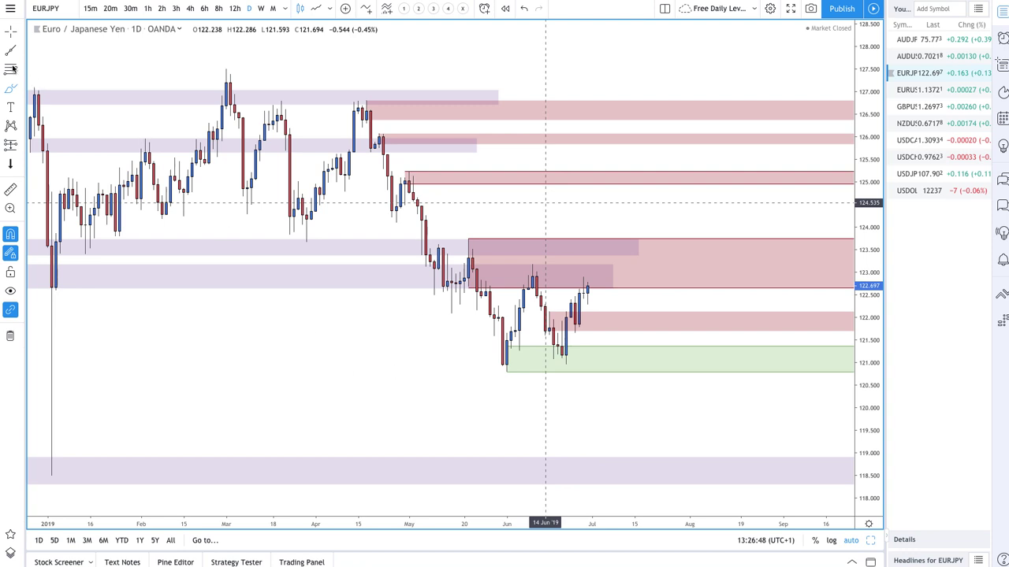
{"action": "scroll", "coordinate": [341, 356], "scroll_direction": "up", "scroll_amount": 3}
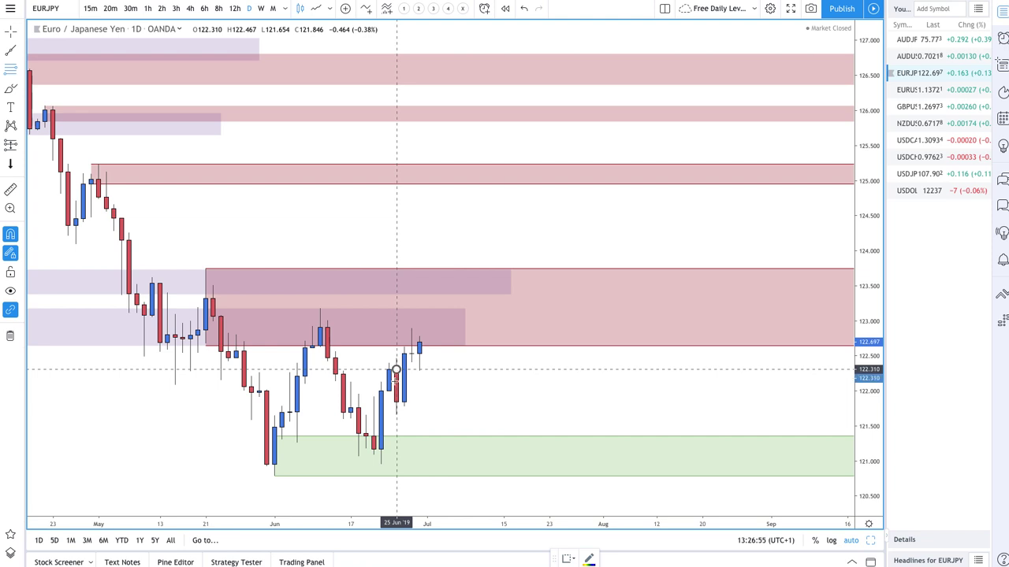
{"action": "left_click_drag", "start_coordinate": [396, 369], "coordinate": [396, 415]}
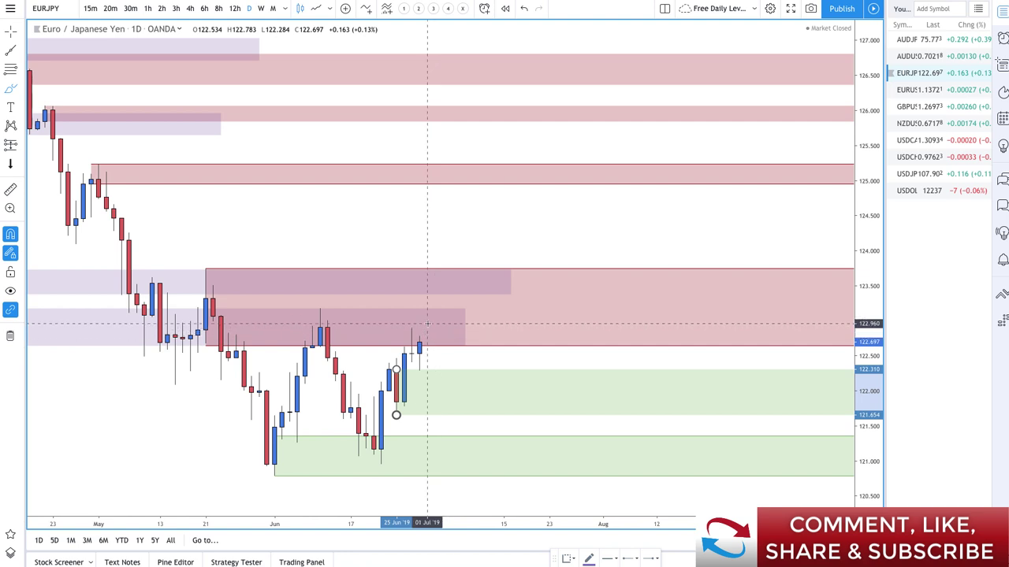
{"action": "mouse_move", "coordinate": [427, 324]}
{"action": "left_mouse_down"}
{"action": "mouse_move", "coordinate": [453, 338]}
{"action": "mouse_move", "coordinate": [466, 382]}
{"action": "mouse_move", "coordinate": [473, 377]}
{"action": "left_mouse_up"}
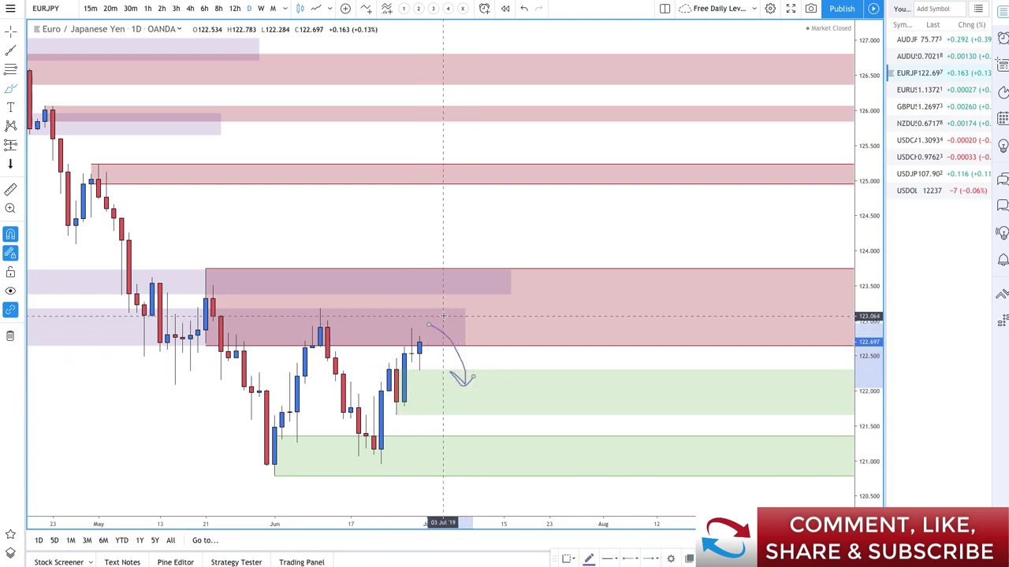
- Brush a drop arrow from the upper supply zone and a bounce arrow rising out of the green zone
{"action": "mouse_move", "coordinate": [455, 274]}
{"action": "left_mouse_down"}
{"action": "mouse_move", "coordinate": [476, 294]}
{"action": "mouse_move", "coordinate": [473, 317]}
{"action": "mouse_move", "coordinate": [495, 312]}
{"action": "left_mouse_up"}
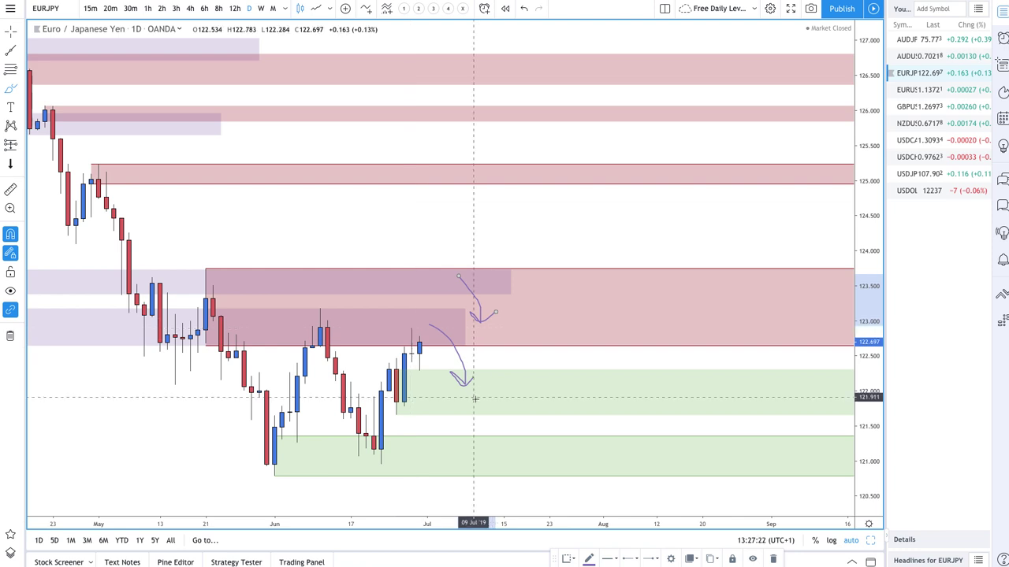
{"action": "mouse_move", "coordinate": [475, 400]}
{"action": "left_mouse_down"}
{"action": "mouse_move", "coordinate": [521, 391]}
{"action": "mouse_move", "coordinate": [540, 366]}
{"action": "mouse_move", "coordinate": [558, 370]}
{"action": "left_mouse_up"}
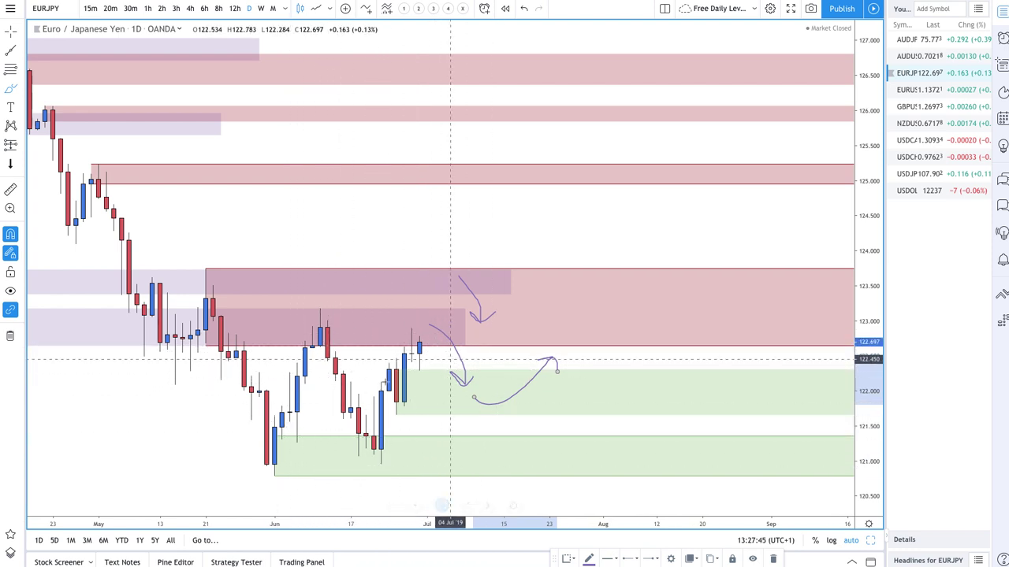
{"action": "scroll", "coordinate": [331, 300], "scroll_direction": "down", "scroll_amount": 3}
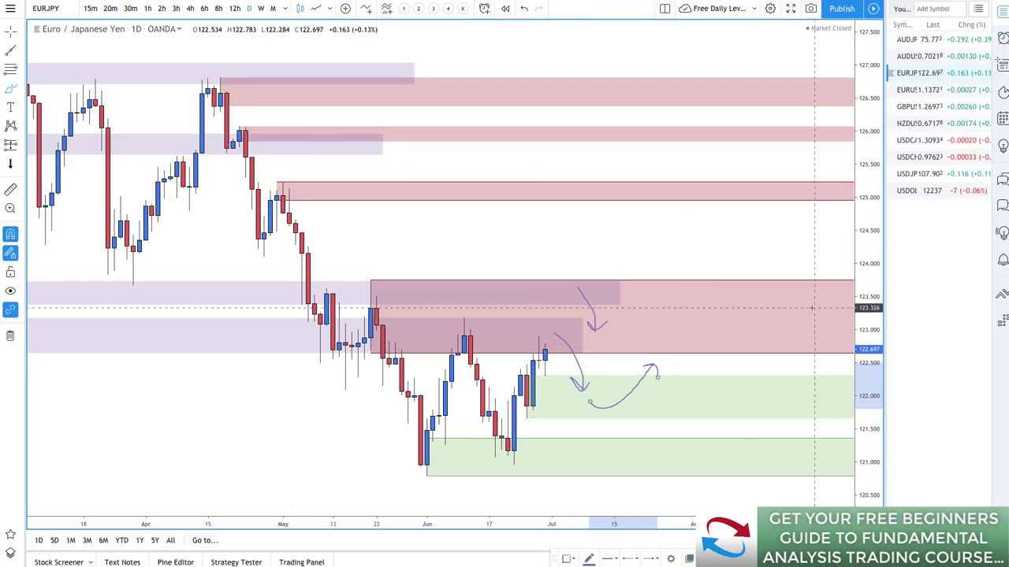
- On AUDUSD daily, brush a path dipping, spiking to about 0.7070, then falling toward 0.6950
{"action": "left_click", "coordinate": [918, 56]}
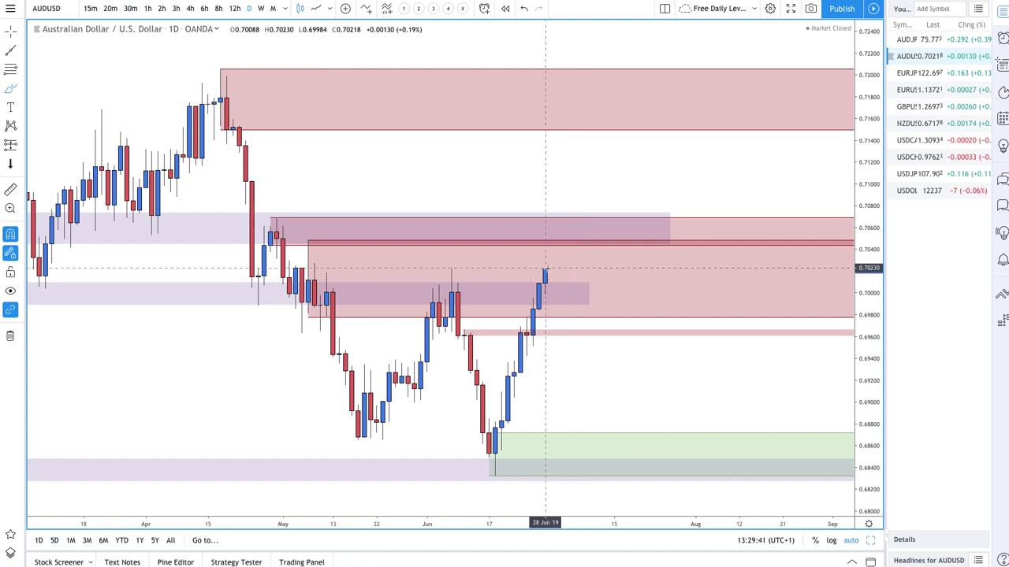
{"action": "left_click", "coordinate": [21, 89]}
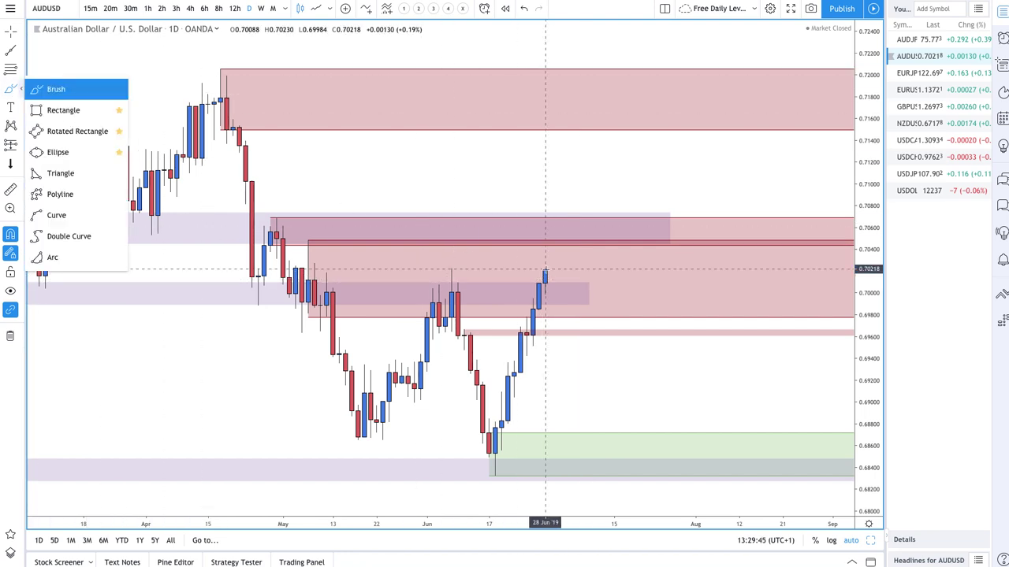
{"action": "left_click_drag", "start_coordinate": [545, 269], "coordinate": [563, 298]}
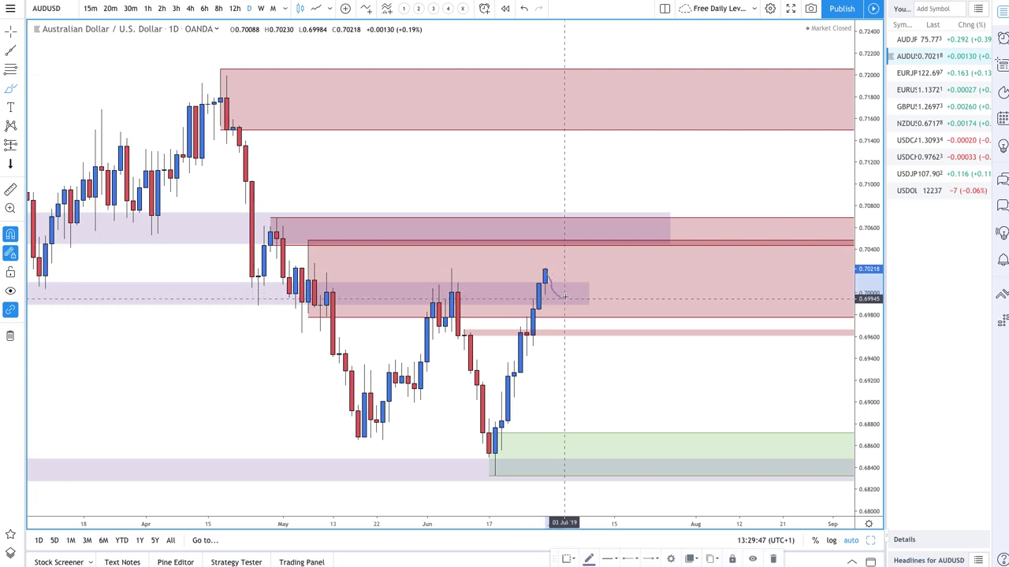
{"action": "left_click_drag", "start_coordinate": [574, 241], "coordinate": [576, 215]}
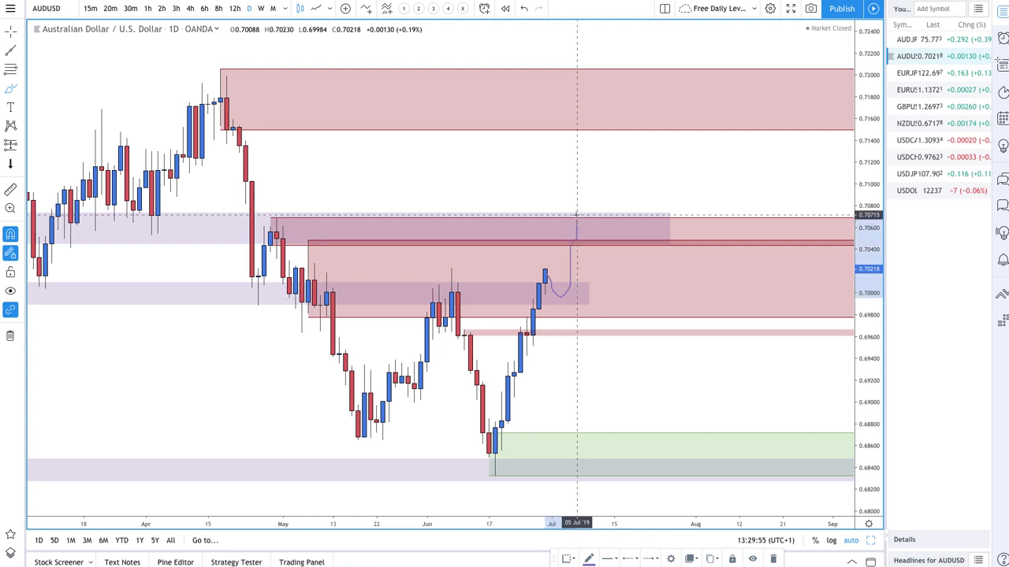
{"action": "mouse_move", "coordinate": [576, 215]}
{"action": "left_mouse_down"}
{"action": "mouse_move", "coordinate": [581, 288]}
{"action": "mouse_move", "coordinate": [640, 356]}
{"action": "left_mouse_up"}
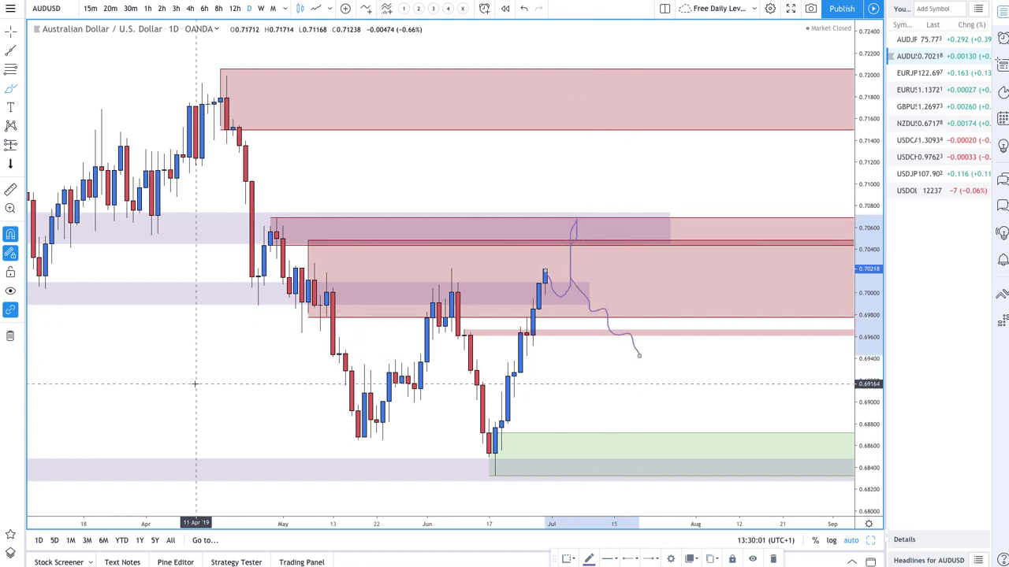
- Delete the AUDUSD projection sketch and select the thin pink zone near 0.6965
{"action": "key", "text": "Delete"}
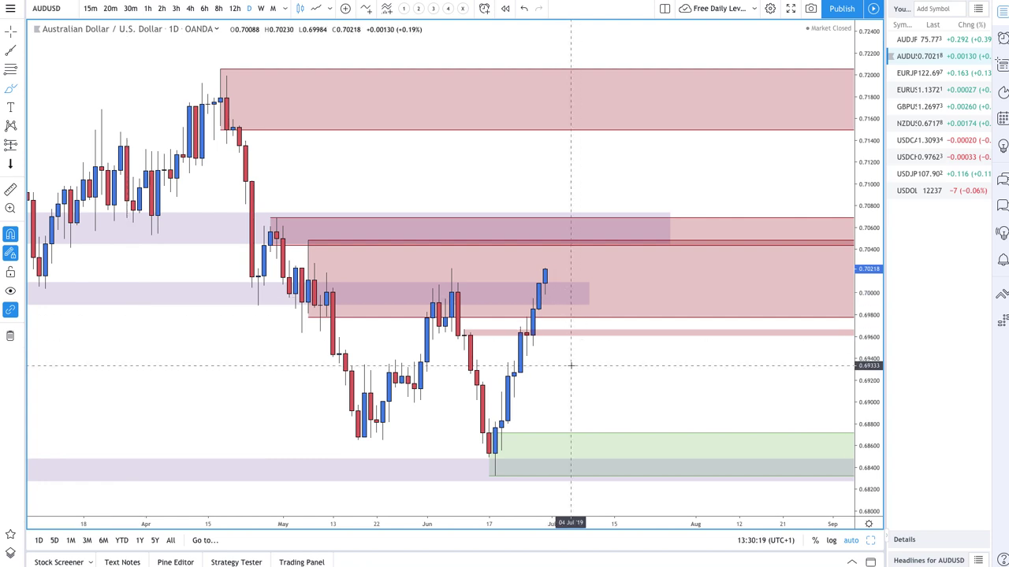
{"action": "left_click", "coordinate": [479, 335]}
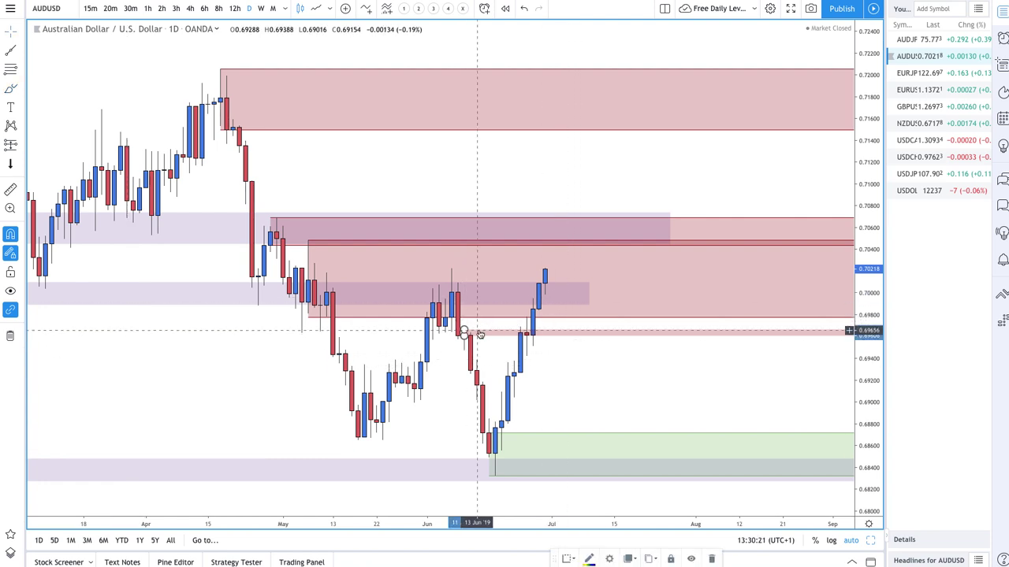
- Replace the thin pink zone with a green demand zone from 24 Jun at 0.6963–0.6942
{"action": "key", "text": "Delete"}
{"action": "left_click", "coordinate": [10, 72]}
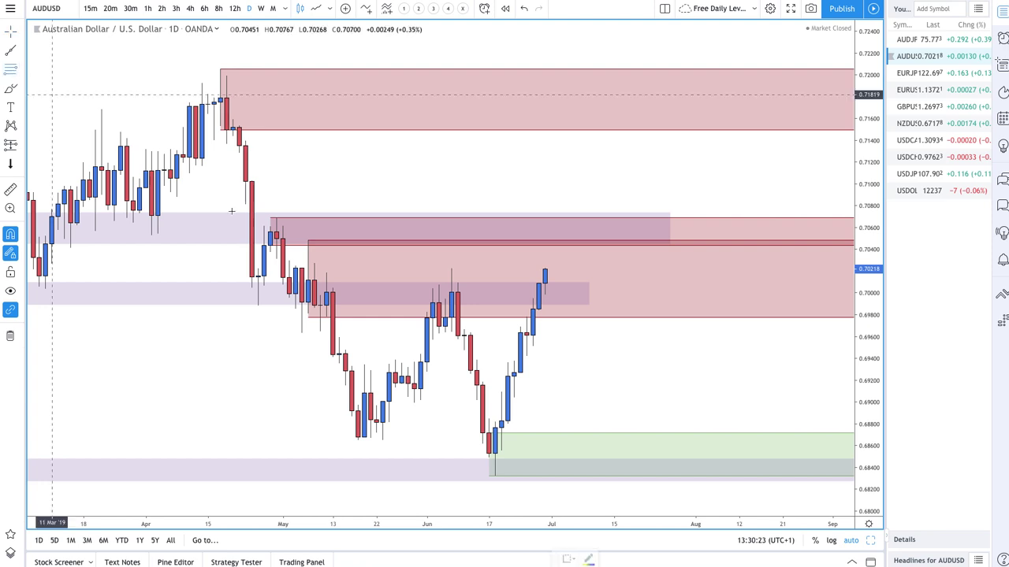
{"action": "left_click_drag", "start_coordinate": [520, 333], "coordinate": [527, 356]}
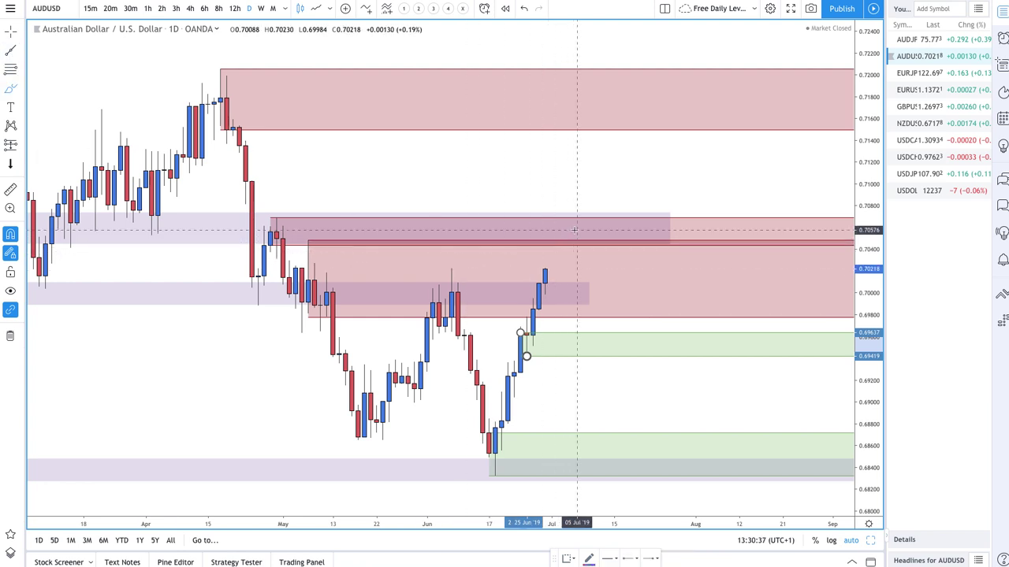
- Sketch two short pullback projection strokes near the AUDUSD supply zone
{"action": "left_click_drag", "start_coordinate": [576, 231], "coordinate": [596, 262]}
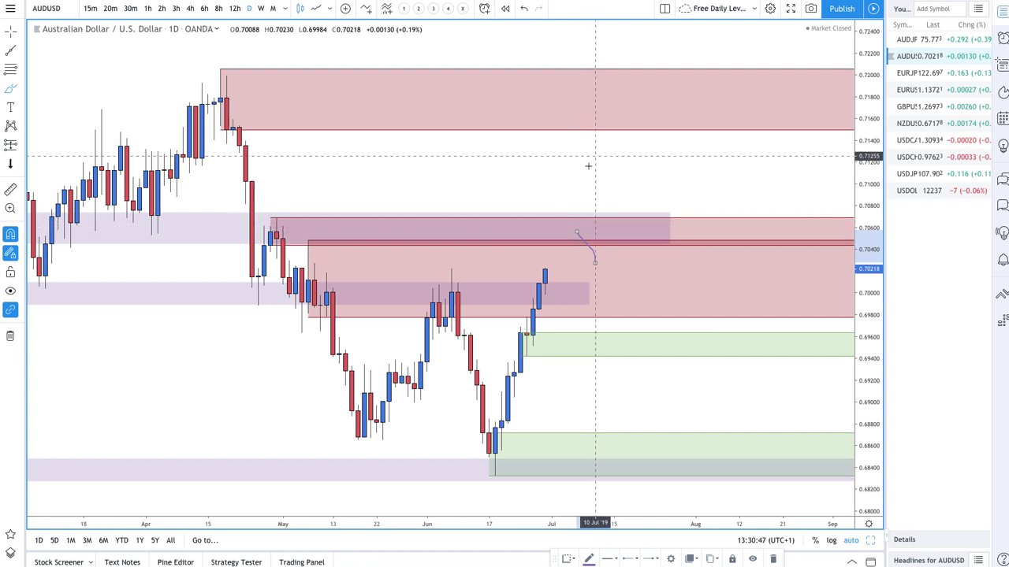
{"action": "scroll", "coordinate": [595, 110], "scroll_direction": "down", "scroll_amount": 3}
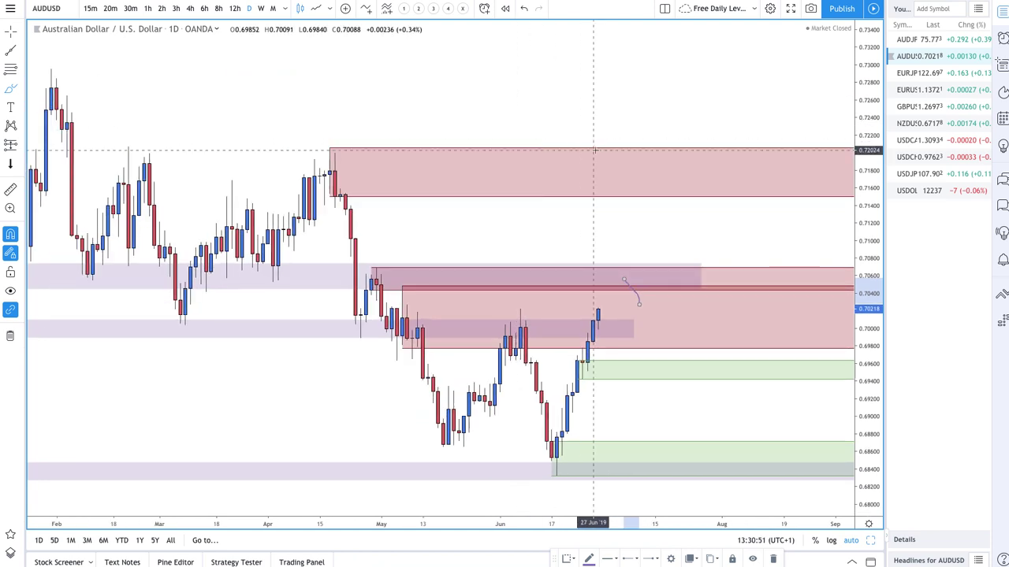
{"action": "mouse_move", "coordinate": [625, 188]}
{"action": "left_mouse_down"}
{"action": "mouse_move", "coordinate": [664, 238]}
{"action": "mouse_move", "coordinate": [665, 217]}
{"action": "left_mouse_up"}
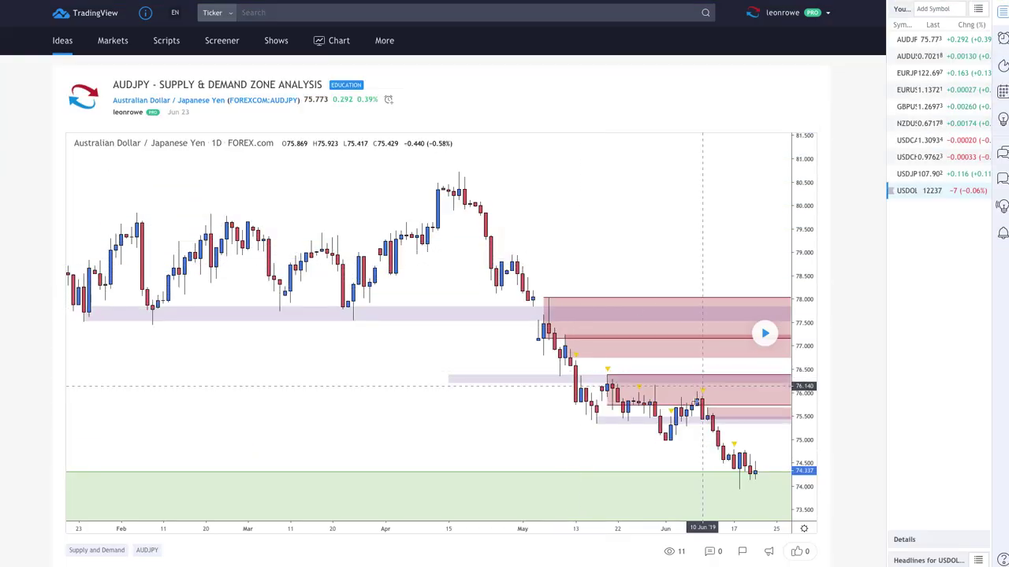
- Replay the AUDJPY idea to its latest candles and zoom in on them
{"action": "left_click", "coordinate": [764, 334]}
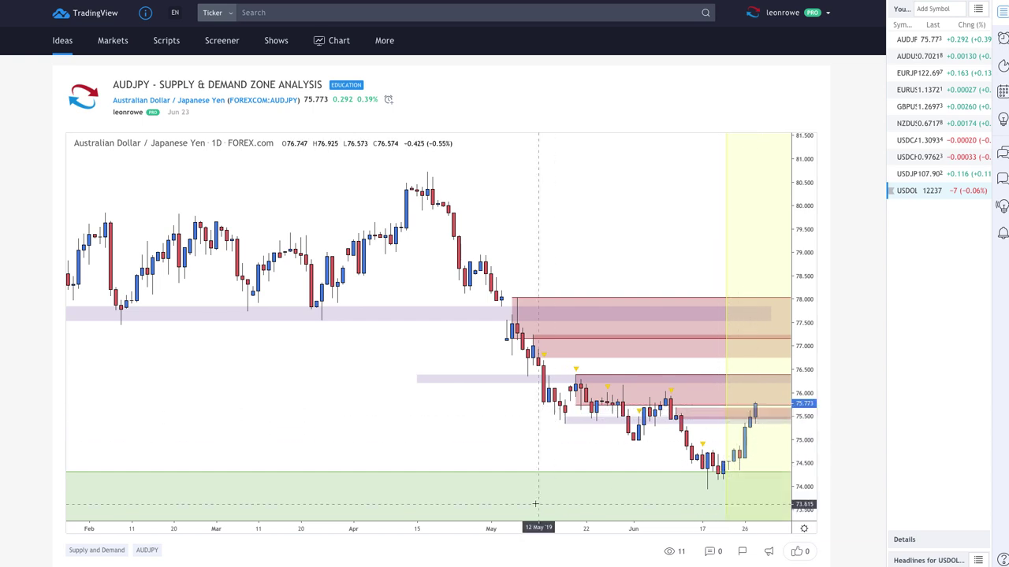
{"action": "left_click", "coordinate": [416, 510]}
{"action": "left_click", "coordinate": [416, 510]}
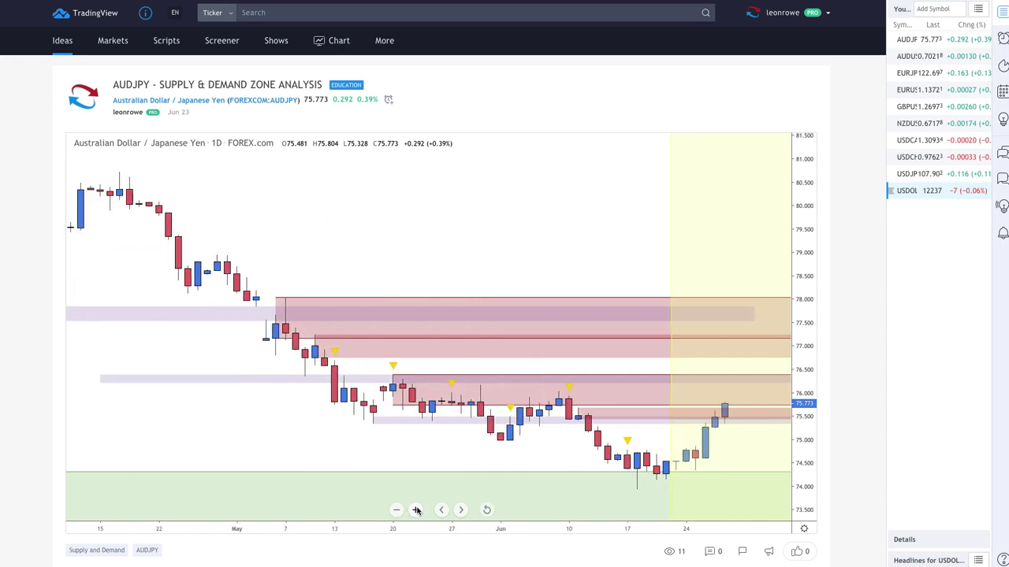
{"action": "left_click", "coordinate": [417, 510]}
{"action": "left_click", "coordinate": [416, 510]}
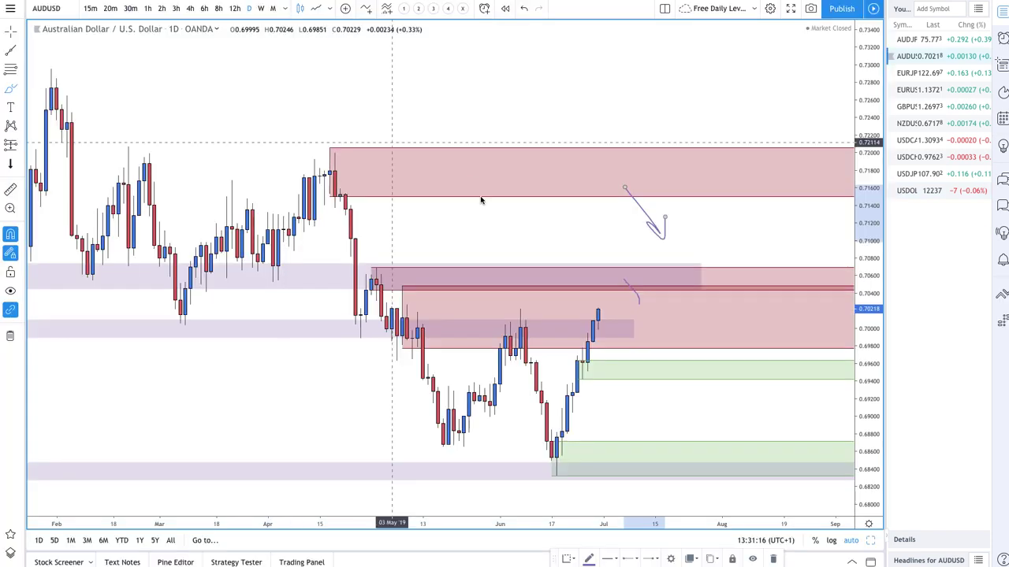
- Switch to the AUDJPY chart and delete the pink and lavender zones near 75.5 and 75.4
{"action": "left_click", "coordinate": [905, 38]}
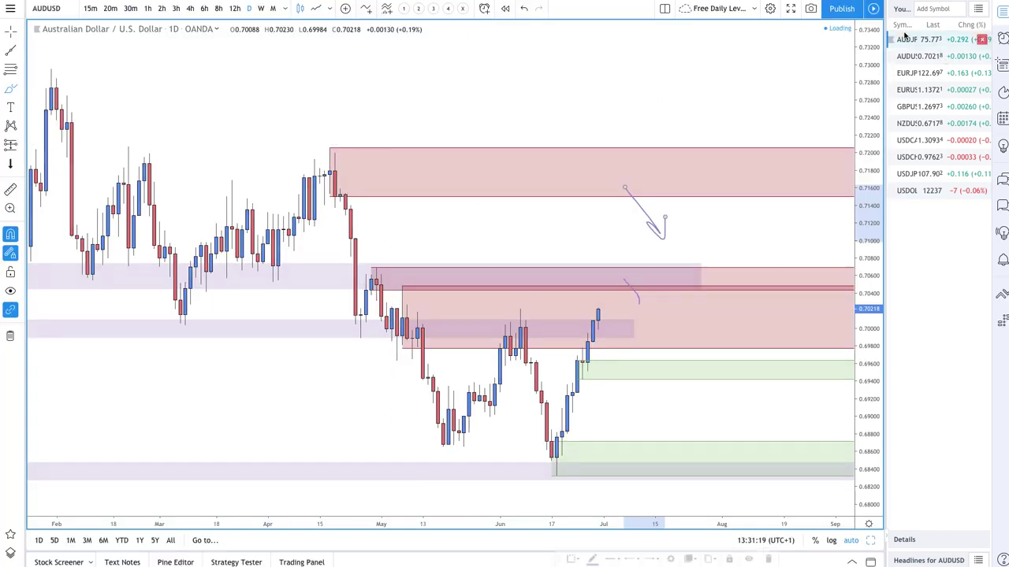
{"action": "scroll", "coordinate": [686, 212], "scroll_direction": "up", "scroll_amount": 2}
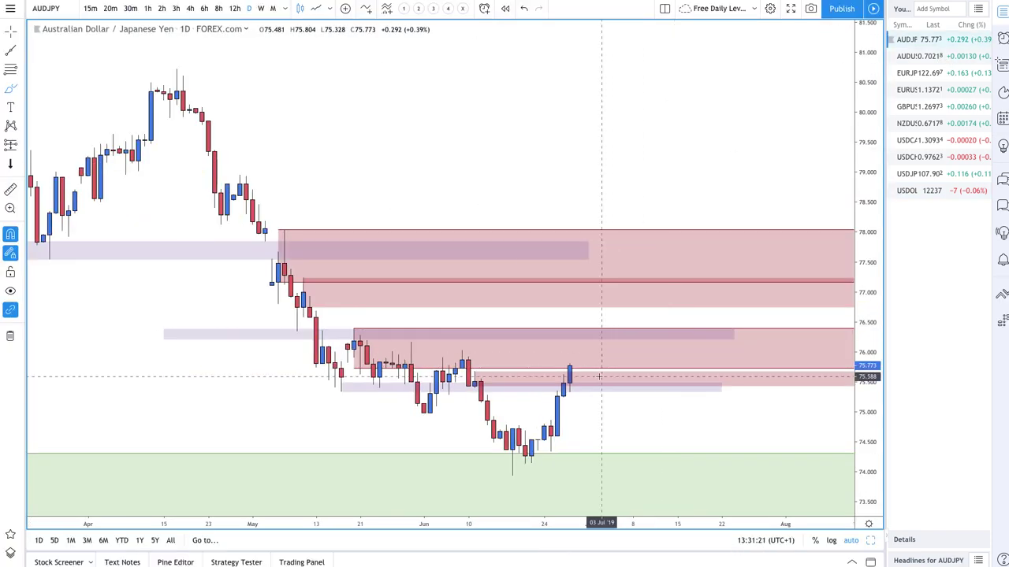
{"action": "left_click", "coordinate": [594, 376]}
{"action": "key", "text": "Delete"}
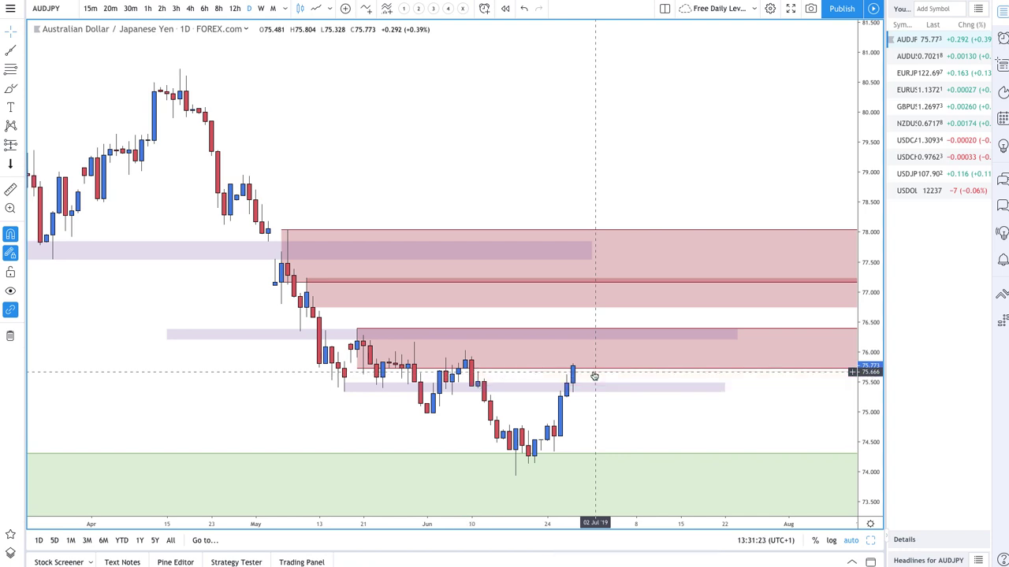
{"action": "left_click", "coordinate": [580, 386]}
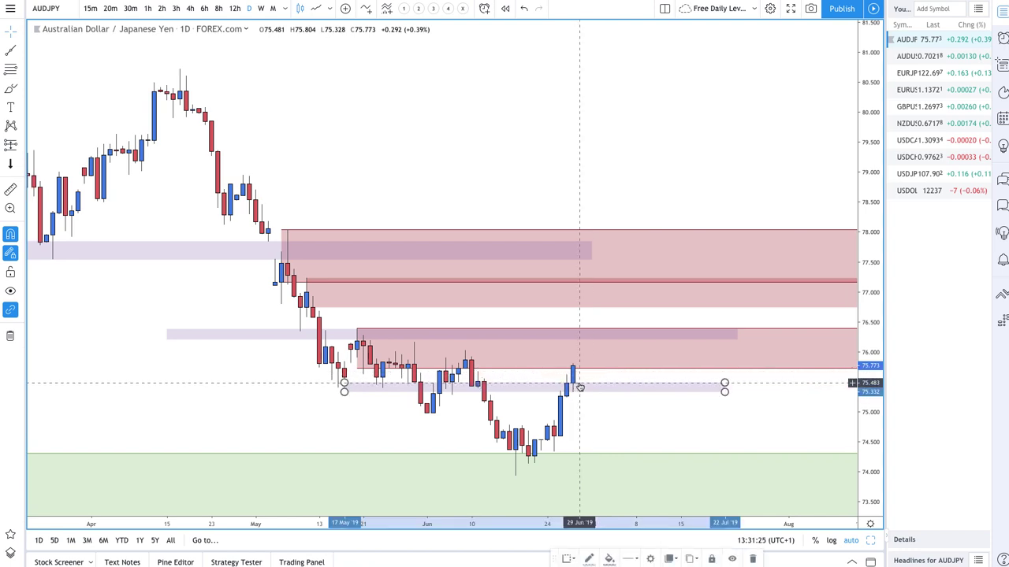
{"action": "key", "text": "Delete"}
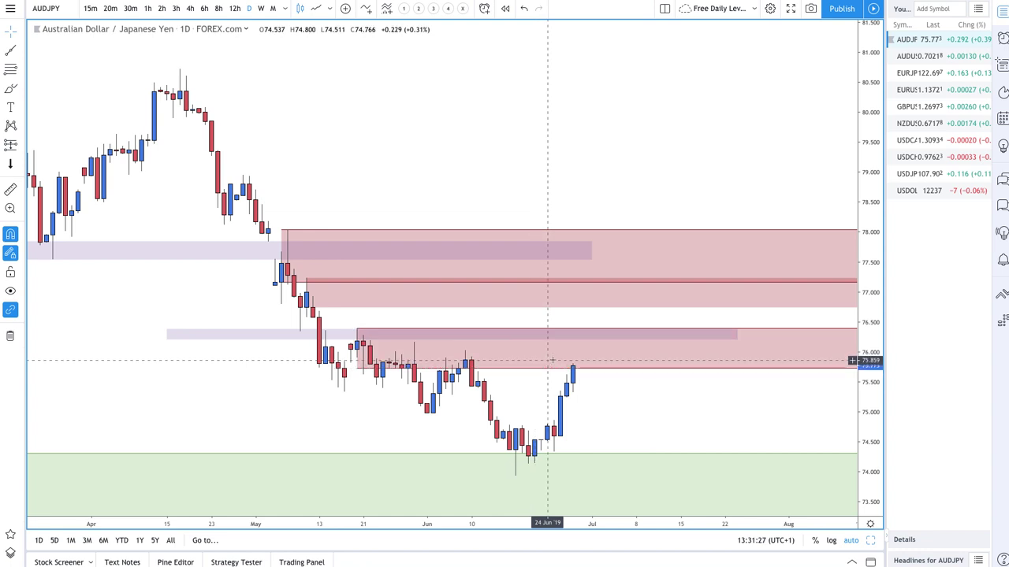
- Brush-draw a downward price projection from the latest candle
{"action": "key", "text": "alt+b"}
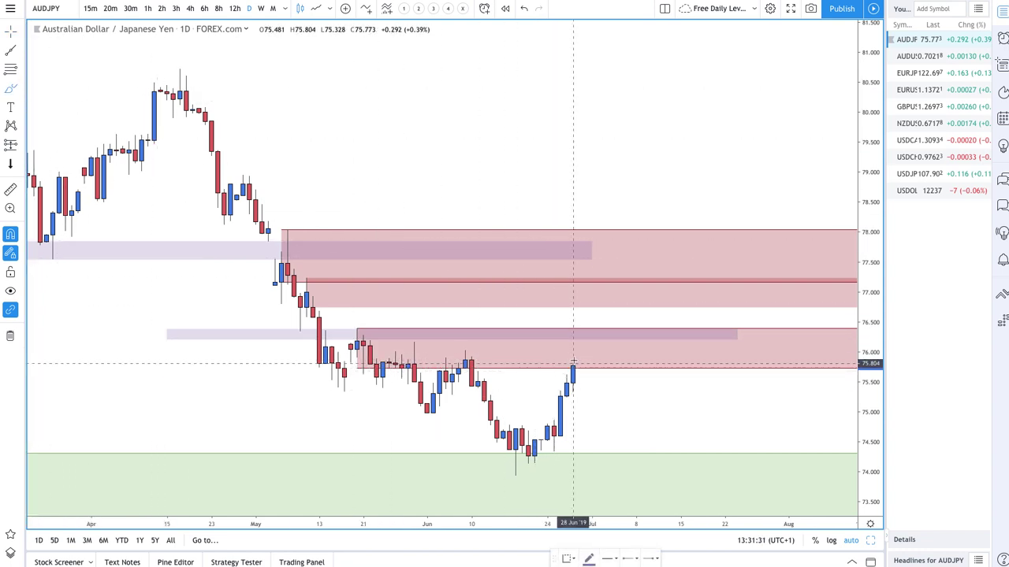
{"action": "mouse_move", "coordinate": [573, 364]}
{"action": "left_mouse_down"}
{"action": "mouse_move", "coordinate": [608, 412]}
{"action": "mouse_move", "coordinate": [611, 404]}
{"action": "left_mouse_up"}
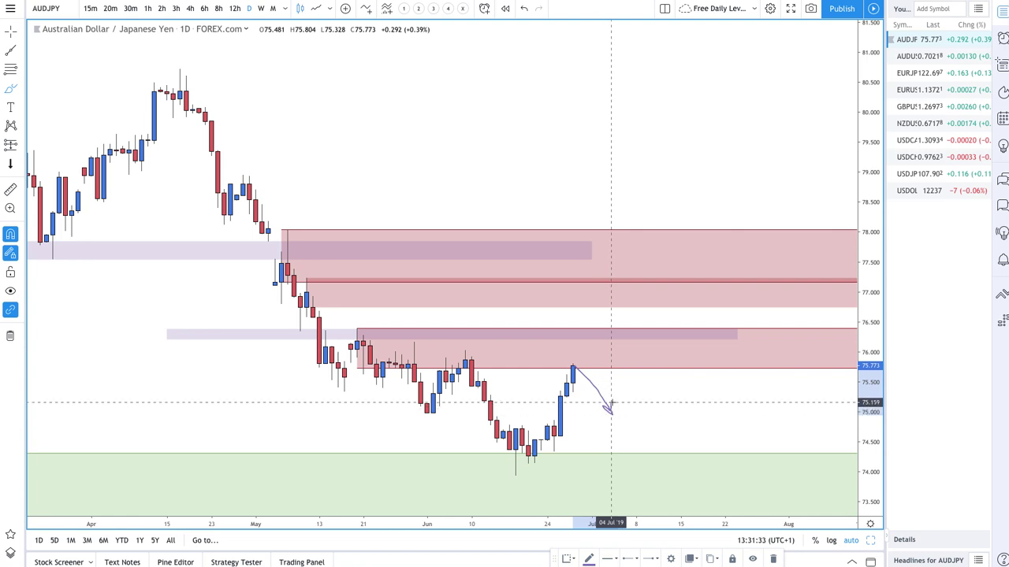
{"action": "scroll", "coordinate": [575, 356], "scroll_direction": "up", "scroll_amount": 3}
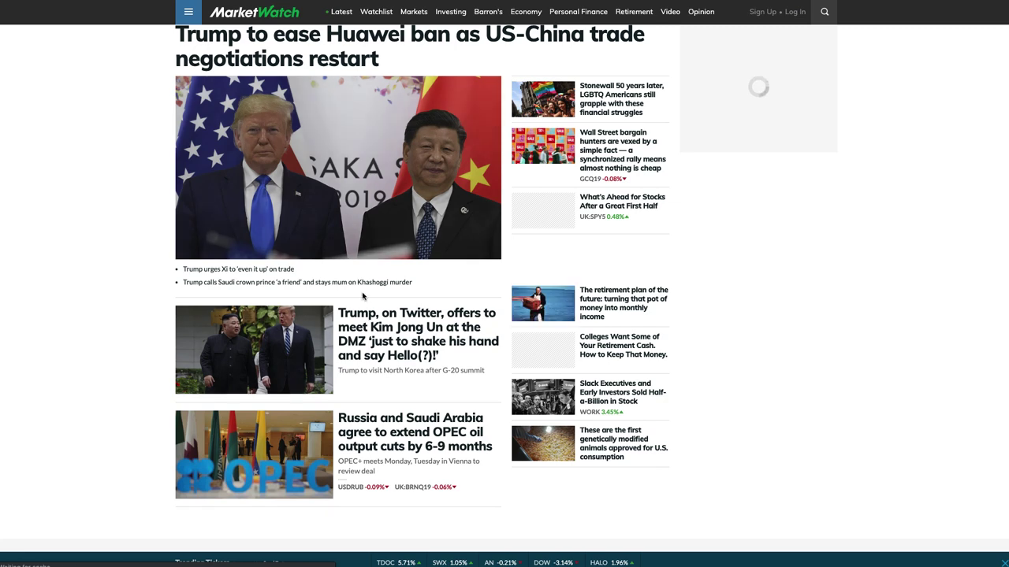
{"action": "scroll", "coordinate": [431, 268], "scroll_direction": "up", "scroll_amount": 2}
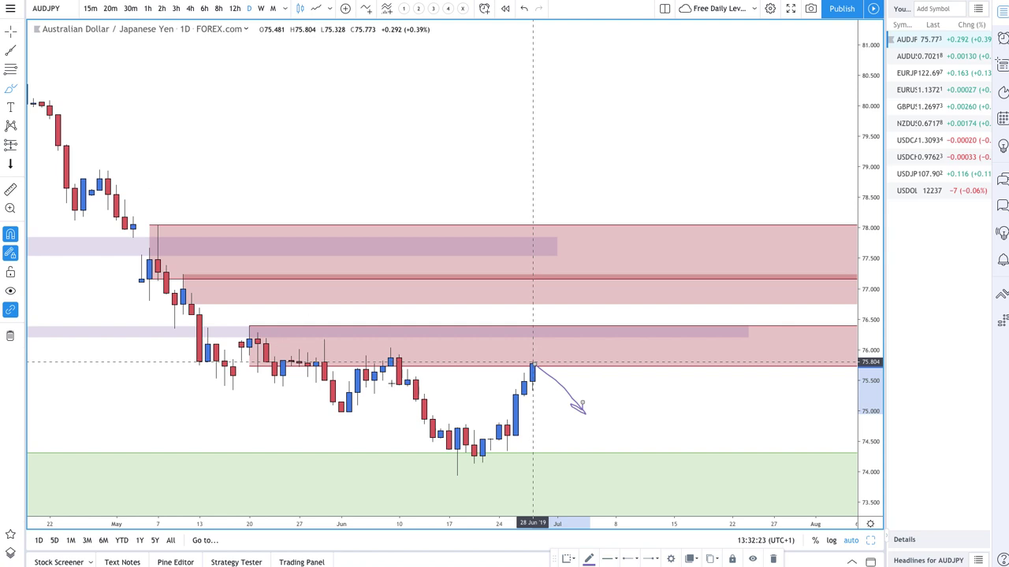
- Remove the old wide green demand zone and mark a new one under the recent lows
{"action": "scroll", "coordinate": [451, 430], "scroll_direction": "down", "scroll_amount": 3}
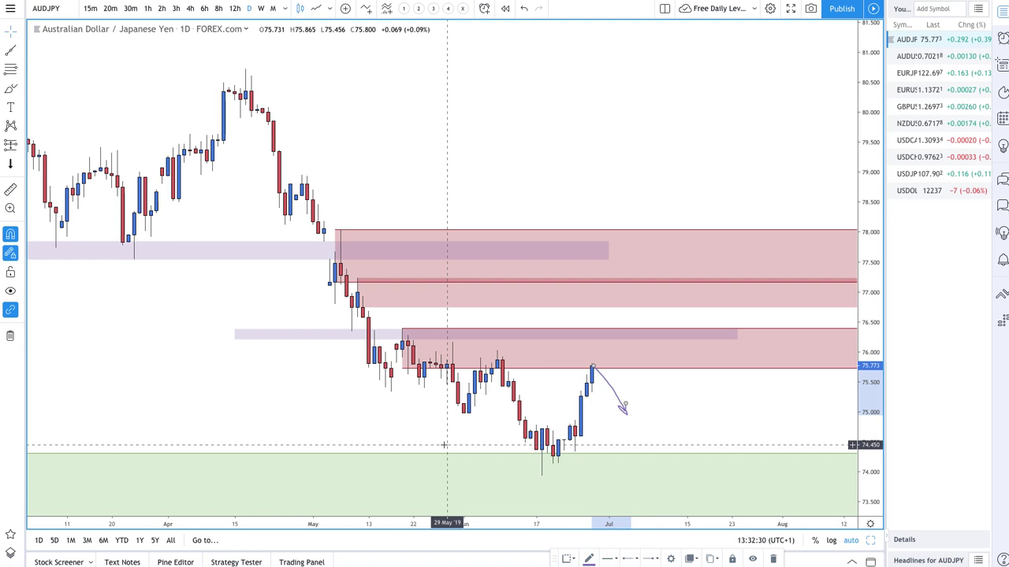
{"action": "key", "text": "ctrl+z"}
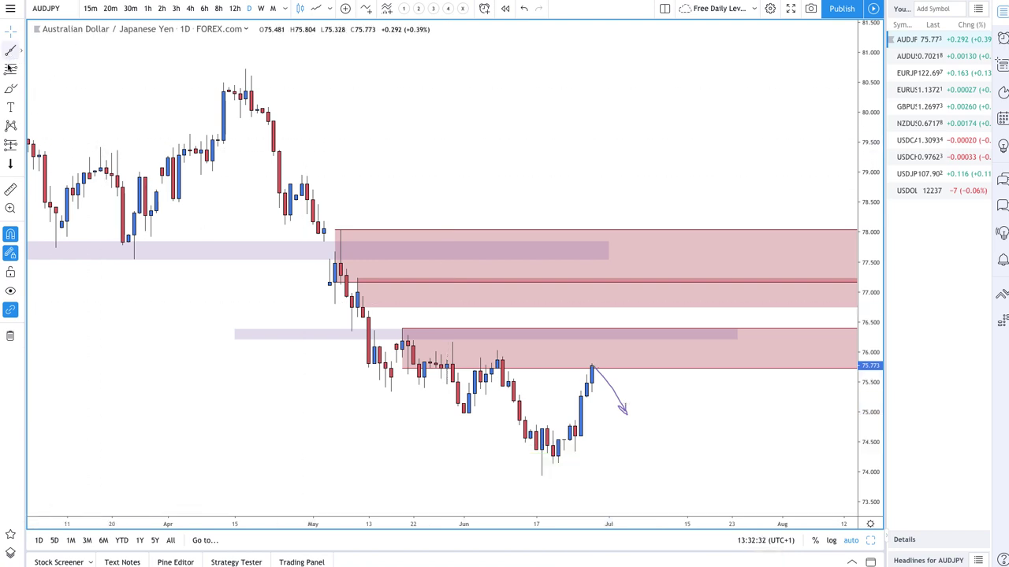
{"action": "scroll", "coordinate": [489, 423], "scroll_direction": "up", "scroll_amount": 4}
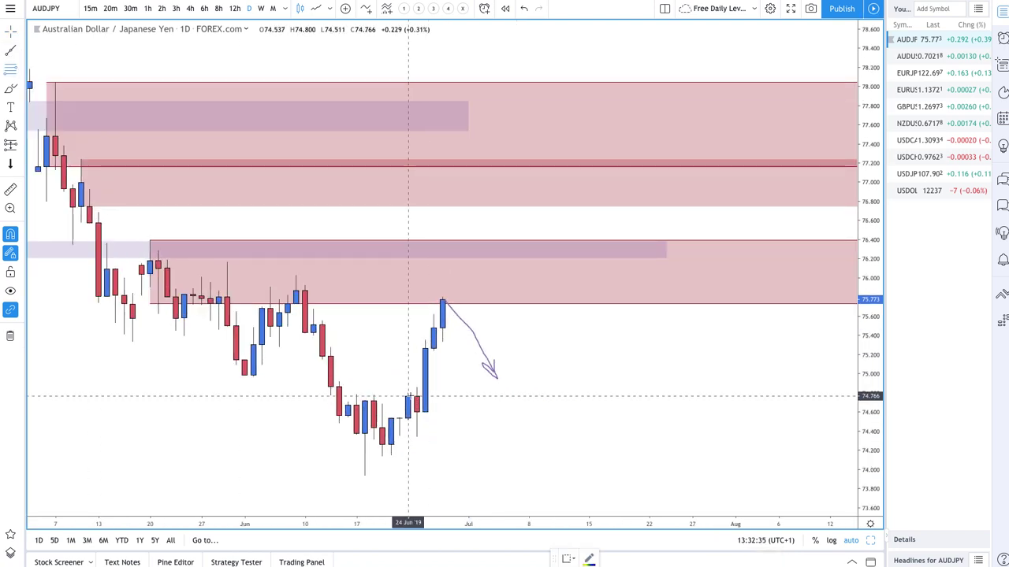
{"action": "mouse_move", "coordinate": [408, 395]}
{"action": "left_mouse_down"}
{"action": "mouse_move", "coordinate": [414, 434]}
{"action": "mouse_move", "coordinate": [365, 476]}
{"action": "left_mouse_up"}
- Brush-draw an upward rebound projection rising from the green zone
{"action": "scroll", "coordinate": [234, 315], "scroll_direction": "down", "scroll_amount": 1}
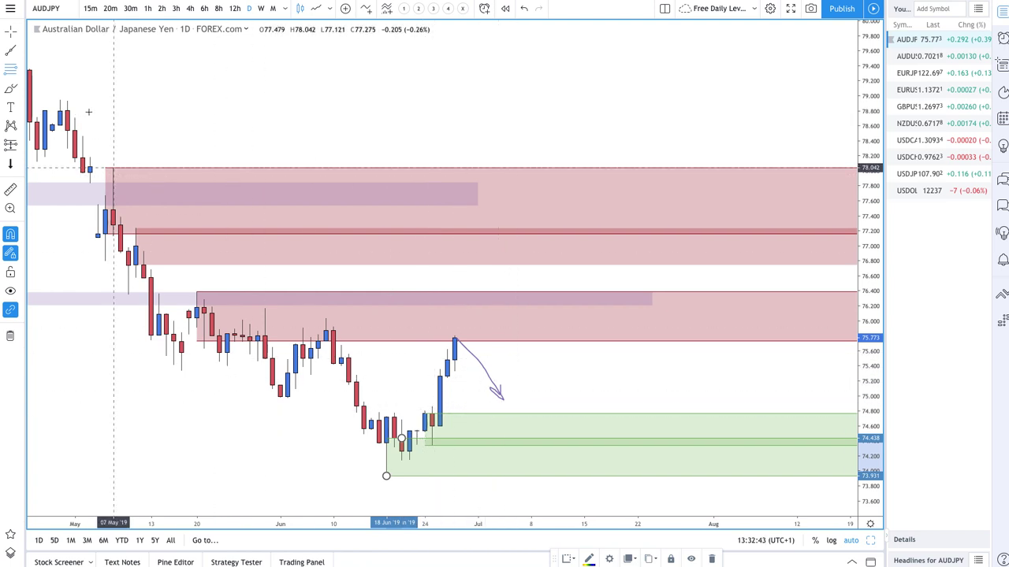
{"action": "left_click", "coordinate": [10, 88]}
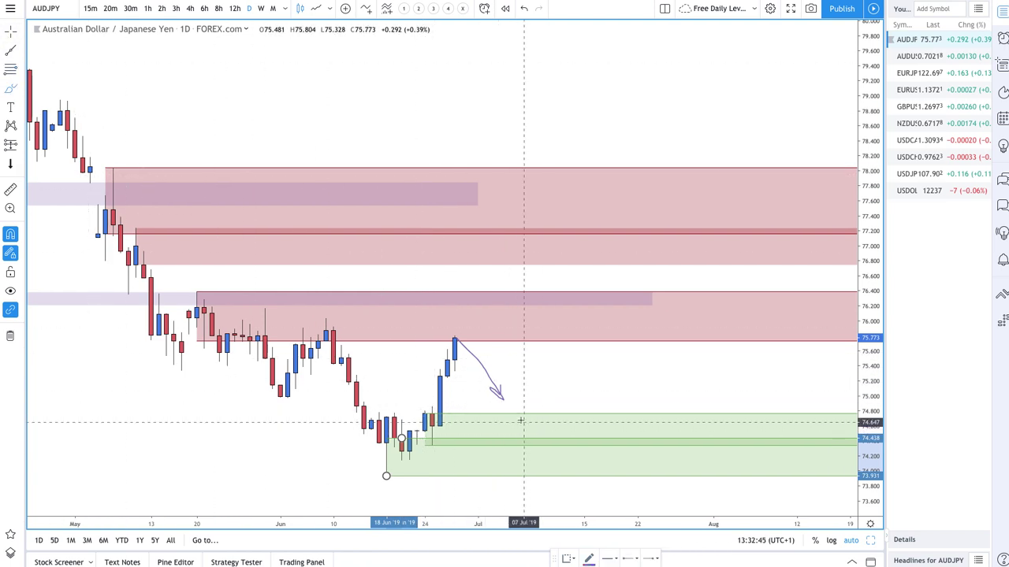
{"action": "mouse_move", "coordinate": [514, 425]}
{"action": "left_mouse_down"}
{"action": "mouse_move", "coordinate": [579, 364]}
{"action": "mouse_move", "coordinate": [561, 369]}
{"action": "mouse_move", "coordinate": [580, 363]}
{"action": "mouse_move", "coordinate": [583, 385]}
{"action": "left_mouse_up"}
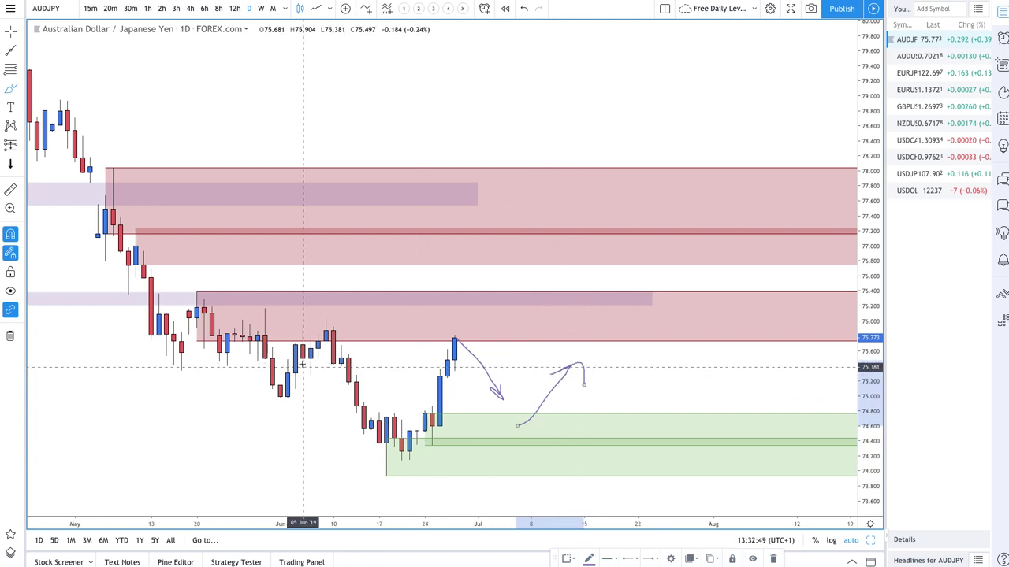
- Draw a thin lavender rectangle around 74.7–74.86 from mid-May past the latest candles
{"action": "left_click", "coordinate": [22, 91]}
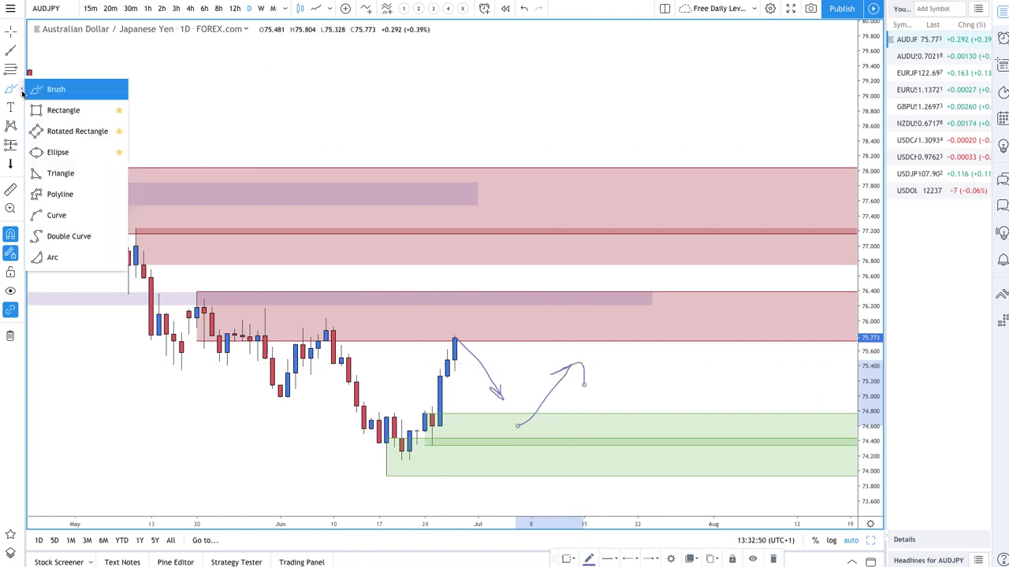
{"action": "left_click", "coordinate": [63, 110]}
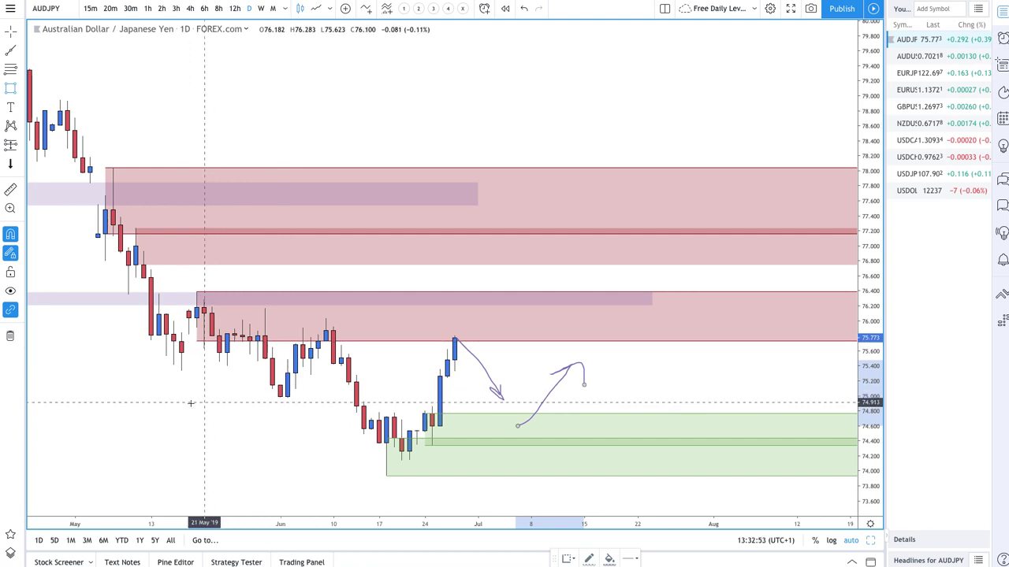
{"action": "mouse_move", "coordinate": [188, 407]}
{"action": "left_mouse_down"}
{"action": "mouse_move", "coordinate": [644, 462]}
{"action": "mouse_move", "coordinate": [667, 419]}
{"action": "left_mouse_up"}
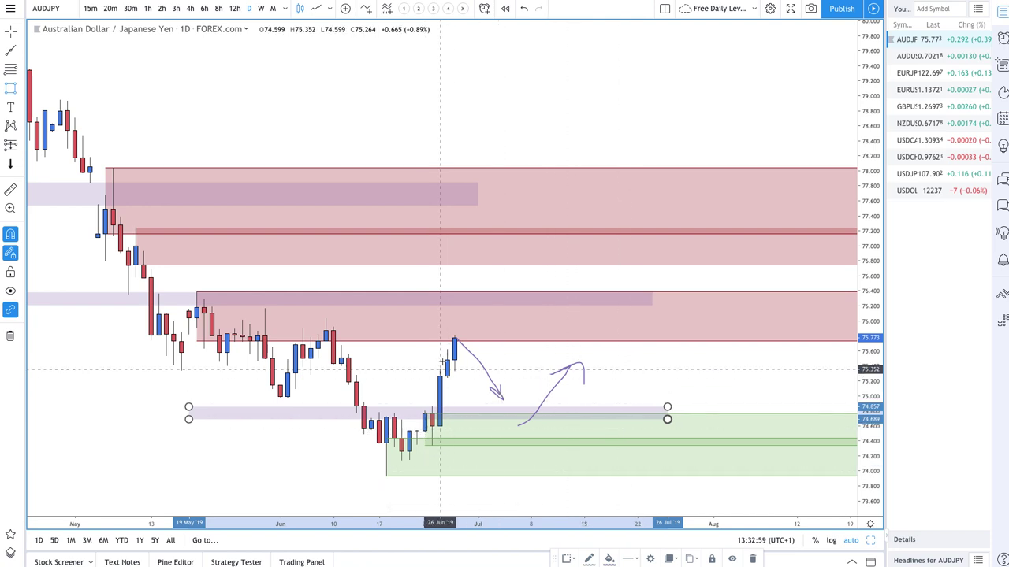
{"action": "scroll", "coordinate": [486, 371], "scroll_direction": "up", "scroll_amount": 4}
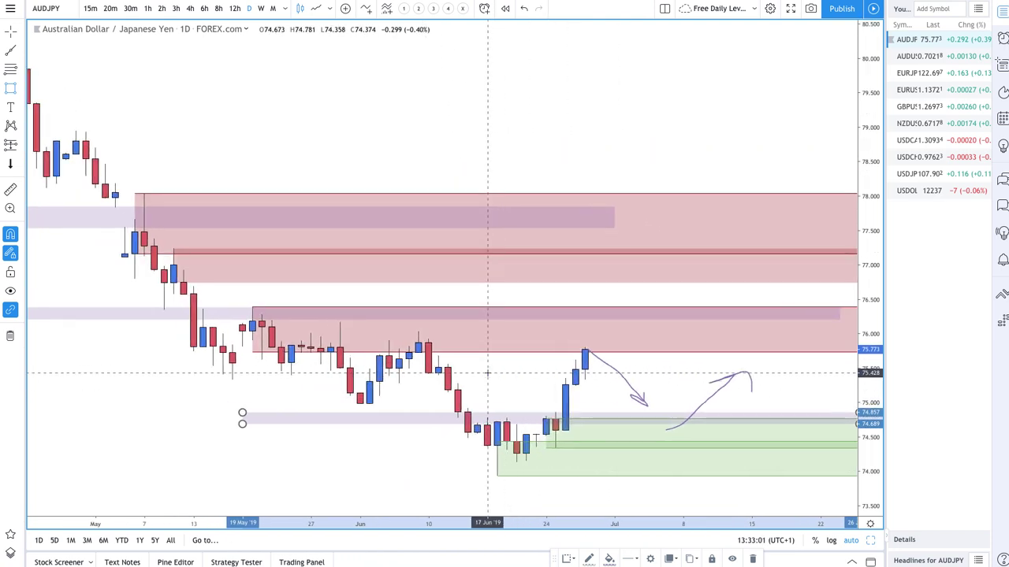